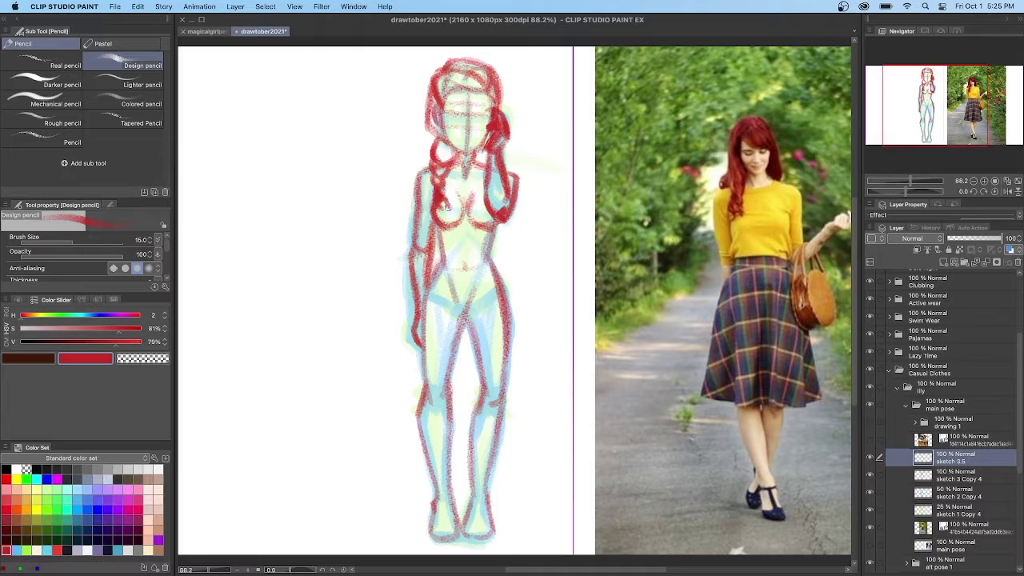
# Sketch the shirt's sides, hem, sleeve edges and the waistband over the figure's torso in red pencil.
pyautogui.moveTo(445, 255); pyautogui.dragTo(492, 264)
pyautogui.moveTo(498, 224); pyautogui.dragTo(489, 261)
pyautogui.moveTo(432, 221)
pyautogui.mouseDown()
pyautogui.moveTo(442, 250)
pyautogui.moveTo(431, 254)
pyautogui.mouseUp()
pyautogui.press('super+z')
pyautogui.press('super+z')
pyautogui.press('super+z')
pyautogui.moveTo(433, 253)
pyautogui.mouseDown()
pyautogui.moveTo(489, 245)
pyautogui.moveTo(430, 253)
pyautogui.mouseUp()
pyautogui.moveTo(507, 198); pyautogui.dragTo(500, 216)
pyautogui.moveTo(413, 246); pyautogui.dragTo(433, 254)
pyautogui.moveTo(430, 171); pyautogui.dragTo(422, 188)
# Sketch a flared knee-length skirt with a wavy hem from the waistband in red.
pyautogui.moveTo(495, 267); pyautogui.dragTo(539, 374)
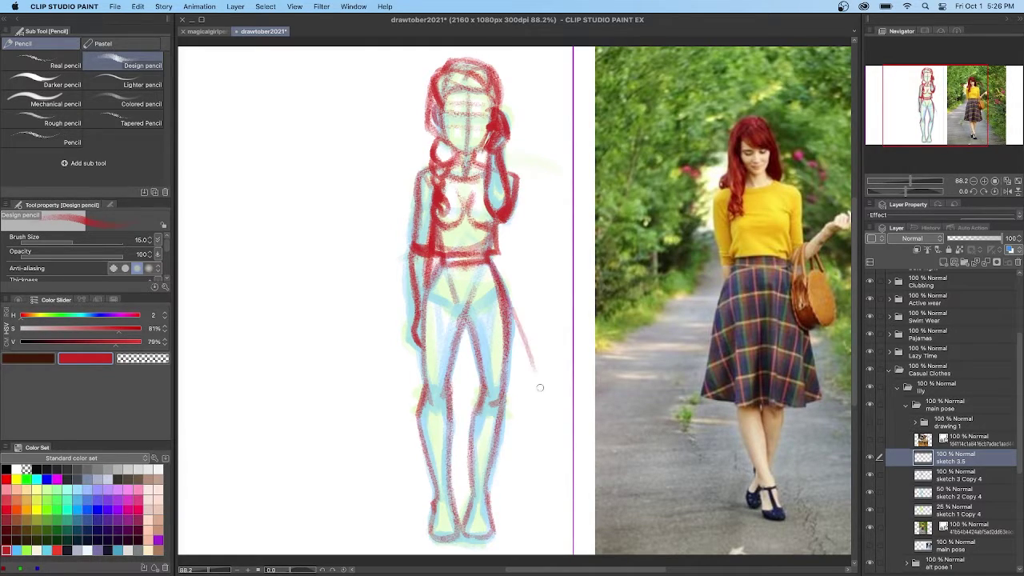
pyautogui.moveTo(506, 287); pyautogui.dragTo(537, 375)
pyautogui.moveTo(543, 386); pyautogui.dragTo(450, 402)
pyautogui.moveTo(414, 313); pyautogui.dragTo(389, 372)
pyautogui.moveTo(382, 381); pyautogui.dragTo(468, 401)
pyautogui.moveTo(496, 267); pyautogui.dragTo(547, 372)
pyautogui.moveTo(429, 280); pyautogui.dragTo(386, 370)
pyautogui.moveTo(405, 332)
pyautogui.mouseDown()
pyautogui.moveTo(427, 406)
pyautogui.moveTo(487, 413)
pyautogui.moveTo(535, 362)
pyautogui.mouseUp()
# Sketch strapped shoes on both feet and strengthen the skirt's sides and hem corners in red.
pyautogui.moveTo(480, 524)
pyautogui.mouseDown()
pyautogui.moveTo(476, 499)
pyautogui.moveTo(480, 527)
pyautogui.mouseUp()
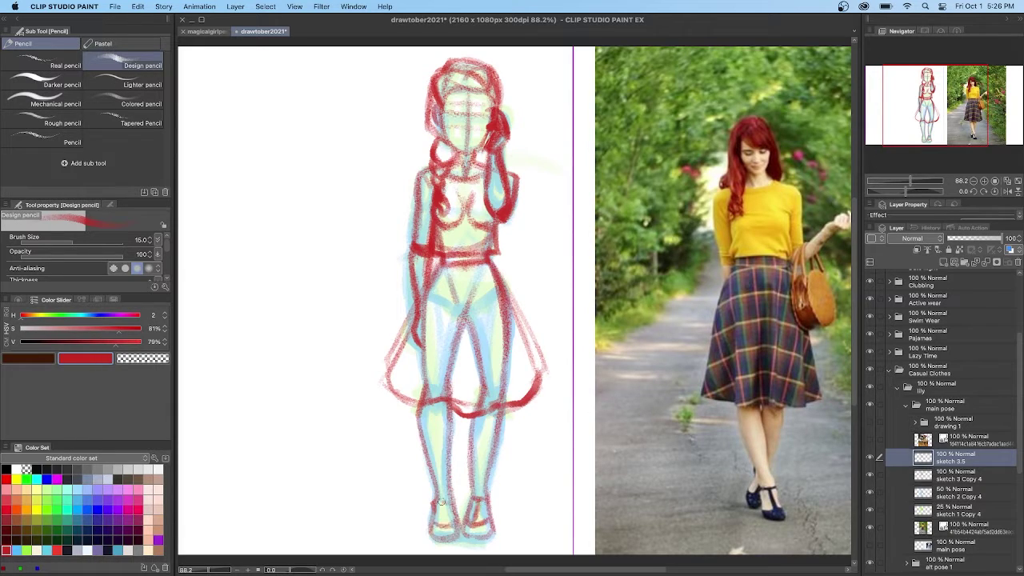
pyautogui.moveTo(438, 499); pyautogui.dragTo(449, 530)
pyautogui.moveTo(388, 383)
pyautogui.mouseDown()
pyautogui.moveTo(451, 403)
pyautogui.moveTo(418, 411)
pyautogui.mouseUp()
pyautogui.moveTo(420, 295); pyautogui.dragTo(381, 374)
pyautogui.moveTo(494, 267); pyautogui.dragTo(549, 375)
pyautogui.moveTo(547, 375); pyautogui.dragTo(523, 402)
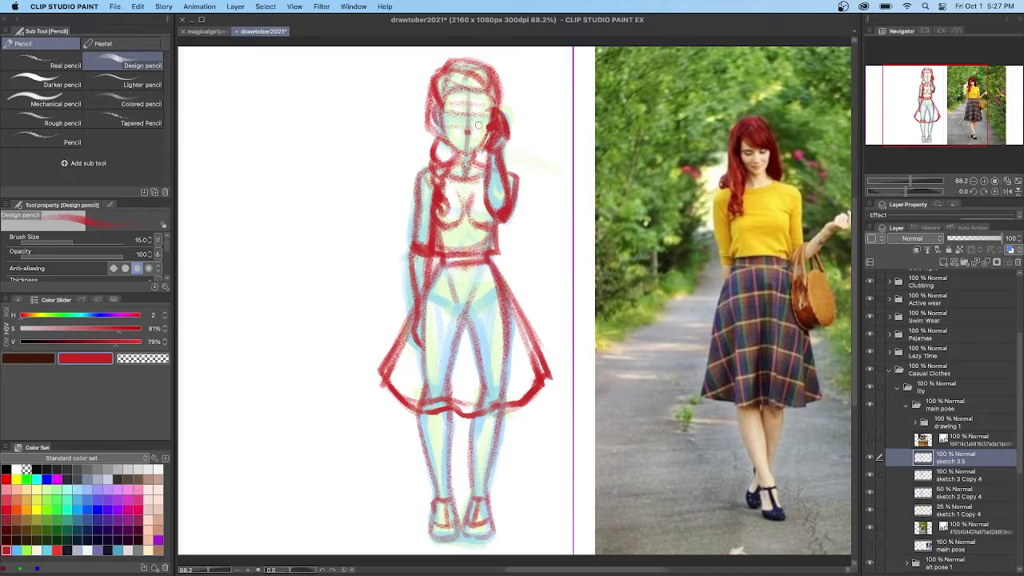
# Sketch the eyes and eyebrows on the figure's face in red.
pyautogui.moveTo(474, 123); pyautogui.dragTo(486, 123)
pyautogui.moveTo(460, 124)
pyautogui.mouseDown()
pyautogui.moveTo(447, 122)
pyautogui.moveTo(487, 122)
pyautogui.moveTo(447, 112)
pyautogui.mouseUp()
pyautogui.moveTo(477, 103); pyautogui.dragTo(489, 112)
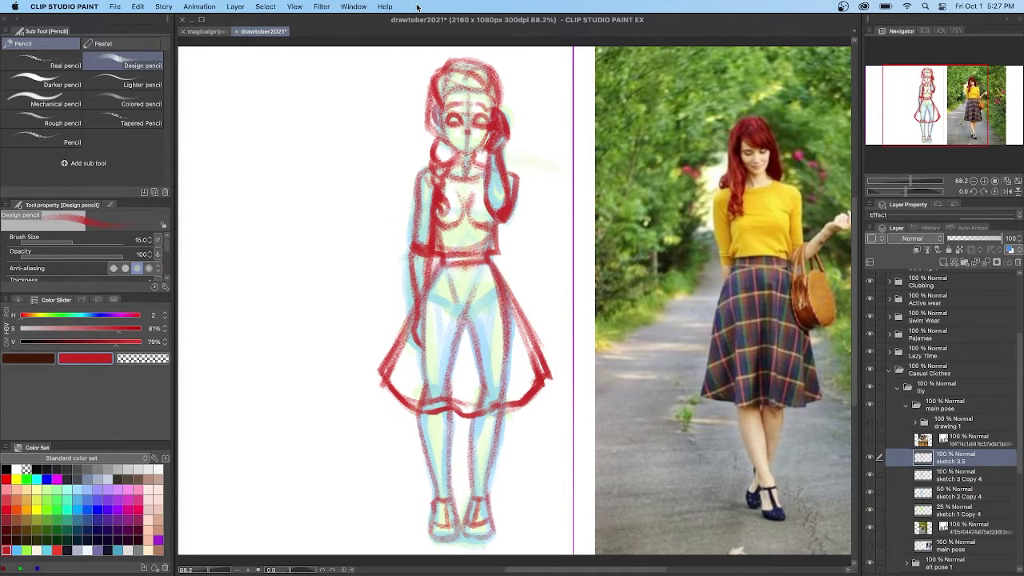
# Set the opacity of sketch 3.5 and sketch 3 Copy 4 to 50%, sketch 2 Copy 4 to 25% and sketch 1 Copy 4 to 12%.
pyautogui.click(974, 239)
pyautogui.click(958, 475)
pyautogui.click(974, 239)
pyautogui.click(958, 493)
pyautogui.click(960, 239)
pyautogui.click(958, 510)
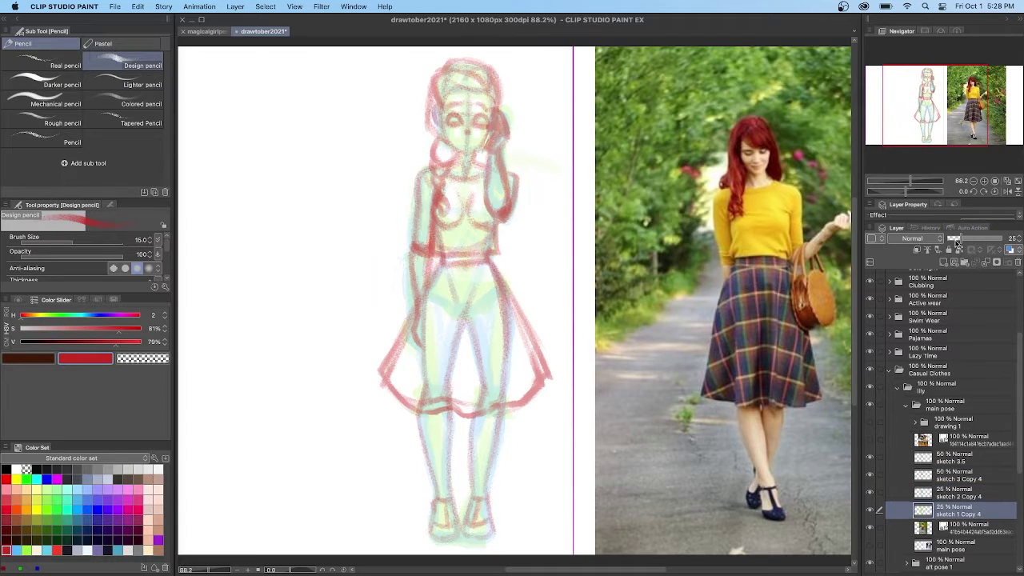
pyautogui.click(954, 239)
# Add a layer named "sketch 4" above sketch 3.5 and set the Design pencil to purple at size 10.
pyautogui.click(958, 458)
pyautogui.click(943, 263)
pyautogui.doubleClick(947, 461)
pyautogui.write('sketch 4')
pyautogui.press('Return')
pyautogui.click(158, 540)
pyautogui.click(141, 240)
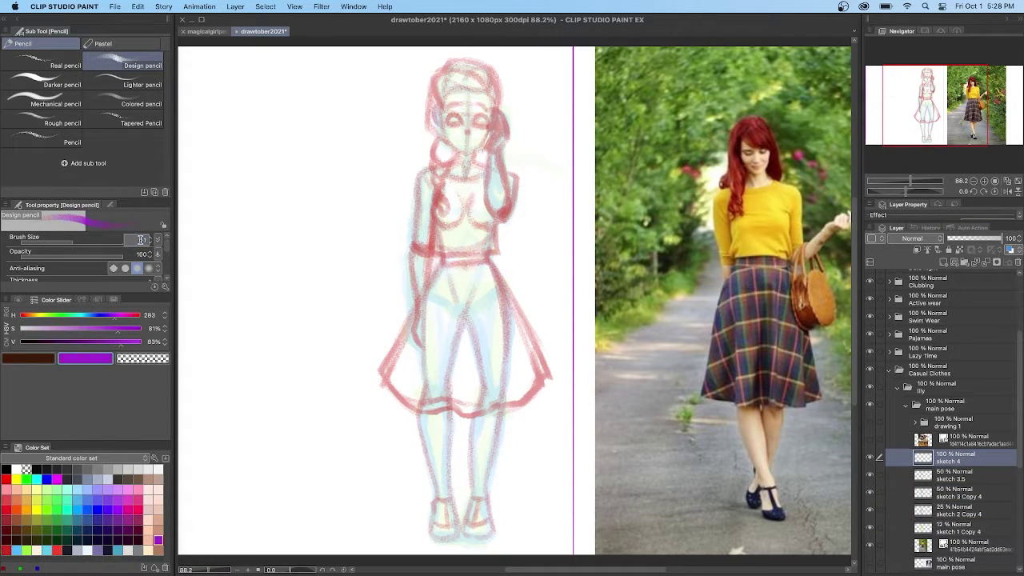
pyautogui.write('10')
pyautogui.press('Return')
# Draw the hair on top of the head and the raised hand in purple over the red sketch.
pyautogui.moveTo(479, 89)
pyautogui.mouseDown()
pyautogui.moveTo(440, 78)
pyautogui.moveTo(482, 80)
pyautogui.moveTo(455, 66)
pyautogui.moveTo(443, 73)
pyautogui.moveTo(437, 112)
pyautogui.moveTo(460, 88)
pyautogui.moveTo(438, 135)
pyautogui.mouseUp()
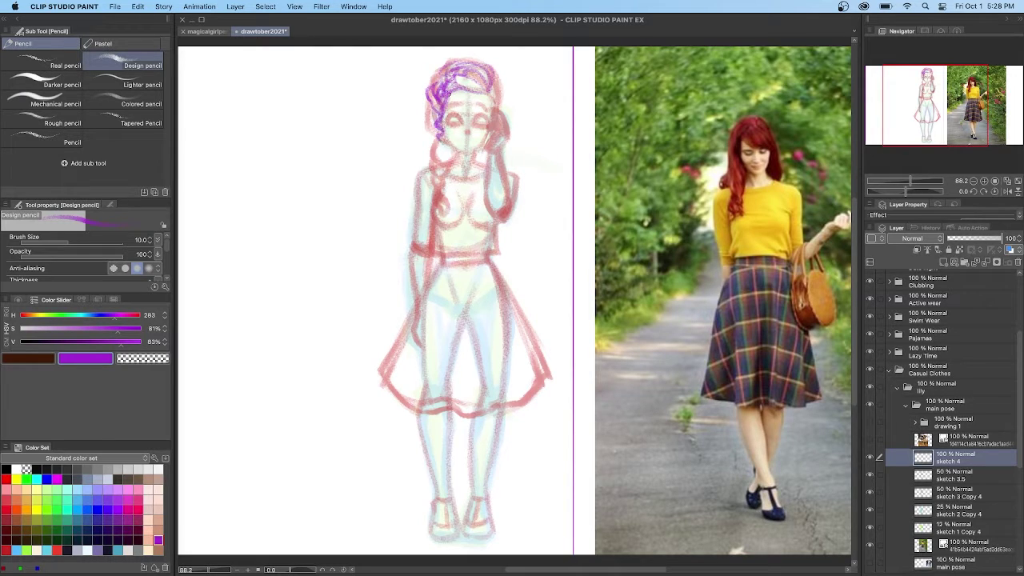
pyautogui.moveTo(491, 72)
pyautogui.mouseDown()
pyautogui.moveTo(500, 128)
pyautogui.moveTo(493, 109)
pyautogui.moveTo(505, 136)
pyautogui.mouseUp()
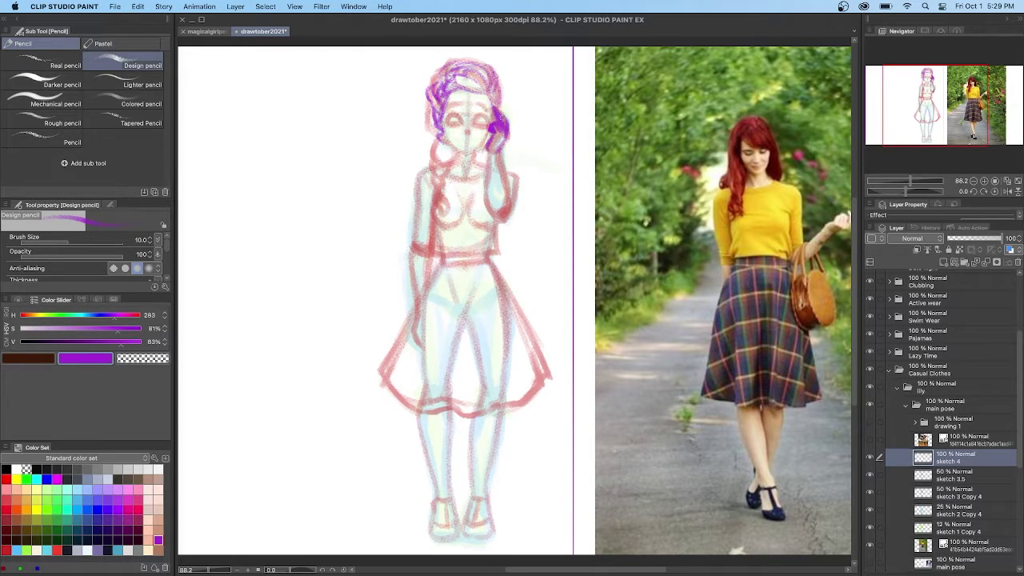
pyautogui.moveTo(494, 104); pyautogui.dragTo(496, 117)
# Draw the raised forearm and the side braid falling over the shoulder in purple.
pyautogui.moveTo(501, 149); pyautogui.dragTo(505, 211)
pyautogui.moveTo(489, 152); pyautogui.dragTo(500, 217)
pyautogui.moveTo(505, 181); pyautogui.dragTo(499, 221)
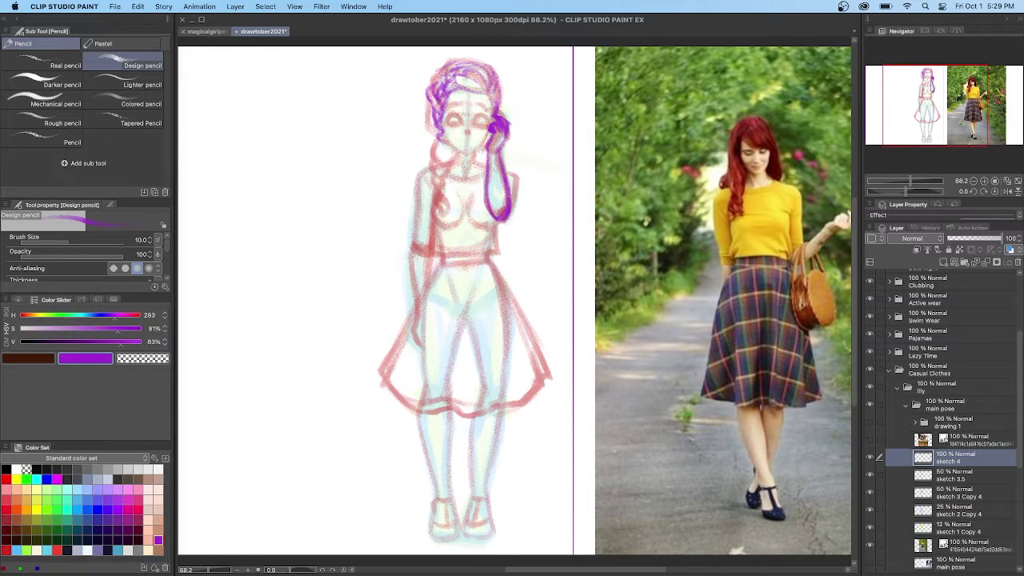
pyautogui.moveTo(441, 122)
pyautogui.mouseDown()
pyautogui.moveTo(448, 164)
pyautogui.moveTo(432, 171)
pyautogui.moveTo(440, 160)
pyautogui.moveTo(432, 200)
pyautogui.mouseUp()
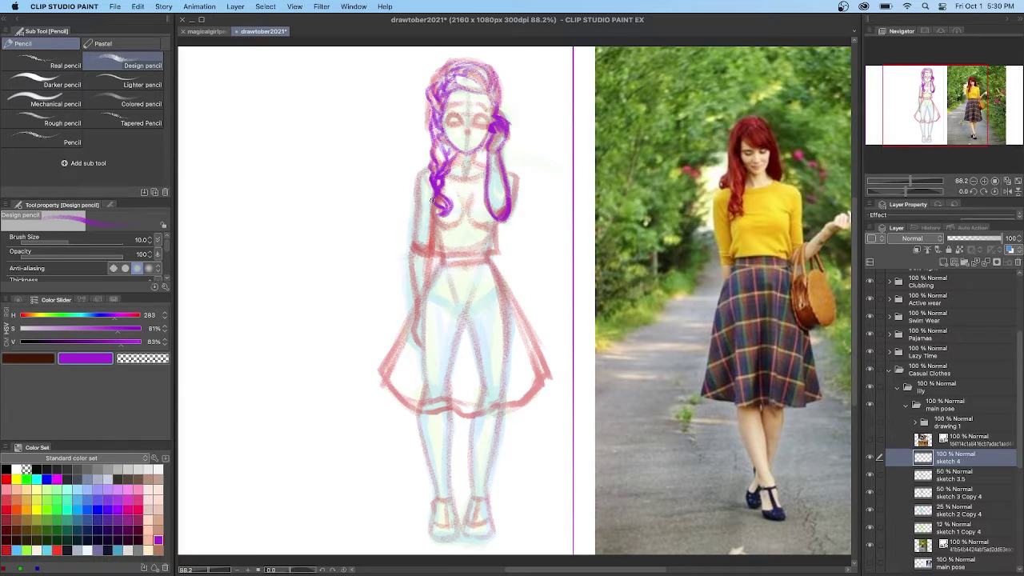
# Draw the neck, the shirt's neckline and the facial features in purple.
pyautogui.moveTo(475, 152); pyautogui.dragTo(483, 165)
pyautogui.moveTo(459, 150)
pyautogui.mouseDown()
pyautogui.moveTo(456, 163)
pyautogui.moveTo(487, 168)
pyautogui.mouseUp()
pyautogui.moveTo(460, 171); pyautogui.dragTo(446, 167)
pyautogui.moveTo(462, 101); pyautogui.dragTo(447, 110)
pyautogui.moveTo(475, 103)
pyautogui.mouseDown()
pyautogui.moveTo(491, 109)
pyautogui.moveTo(461, 120)
pyautogui.mouseUp()
pyautogui.moveTo(472, 120)
pyautogui.mouseDown()
pyautogui.moveTo(485, 118)
pyautogui.moveTo(472, 140)
pyautogui.mouseUp()
# Draw the shirt's torso outline and the folds at its hem in purple.
pyautogui.moveTo(485, 176)
pyautogui.mouseDown()
pyautogui.moveTo(447, 173)
pyautogui.moveTo(434, 203)
pyautogui.moveTo(437, 254)
pyautogui.mouseUp()
pyautogui.moveTo(497, 222)
pyautogui.mouseDown()
pyautogui.moveTo(493, 258)
pyautogui.moveTo(472, 246)
pyautogui.mouseUp()
pyautogui.moveTo(438, 232)
pyautogui.mouseDown()
pyautogui.moveTo(453, 213)
pyautogui.moveTo(485, 241)
pyautogui.mouseUp()
# Draw the skirt's sides, wavy hem and vertical fold lines in purple.
pyautogui.moveTo(437, 259)
pyautogui.mouseDown()
pyautogui.moveTo(489, 258)
pyautogui.moveTo(541, 376)
pyautogui.moveTo(386, 374)
pyautogui.mouseUp()
pyautogui.moveTo(403, 338); pyautogui.dragTo(382, 379)
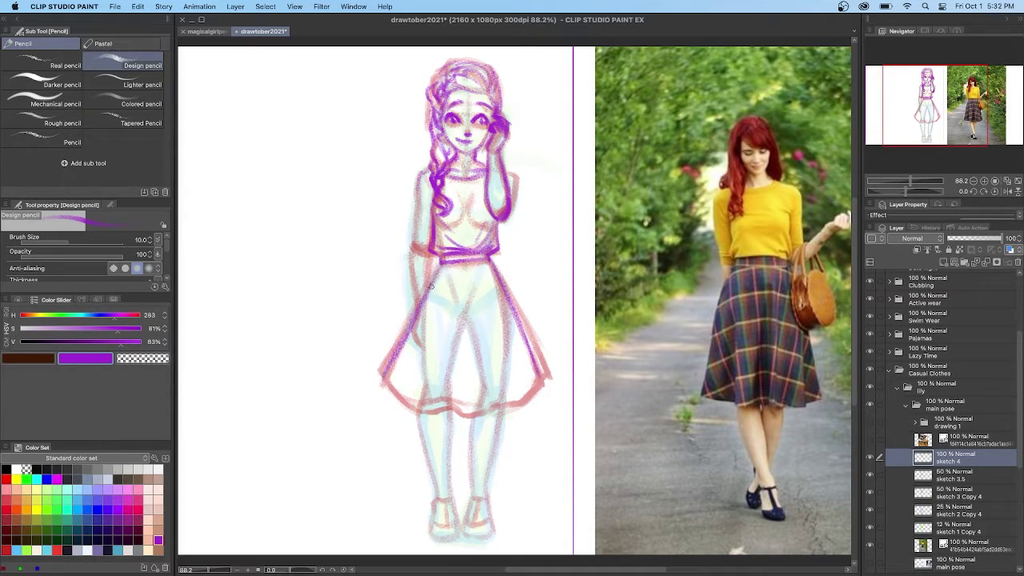
pyautogui.moveTo(431, 287)
pyautogui.mouseDown()
pyautogui.moveTo(383, 376)
pyautogui.moveTo(423, 415)
pyautogui.moveTo(462, 409)
pyautogui.mouseUp()
pyautogui.moveTo(542, 373)
pyautogui.mouseDown()
pyautogui.moveTo(498, 406)
pyautogui.moveTo(458, 411)
pyautogui.mouseUp()
pyautogui.moveTo(488, 310); pyautogui.dragTo(481, 403)
pyautogui.moveTo(454, 310); pyautogui.dragTo(452, 404)
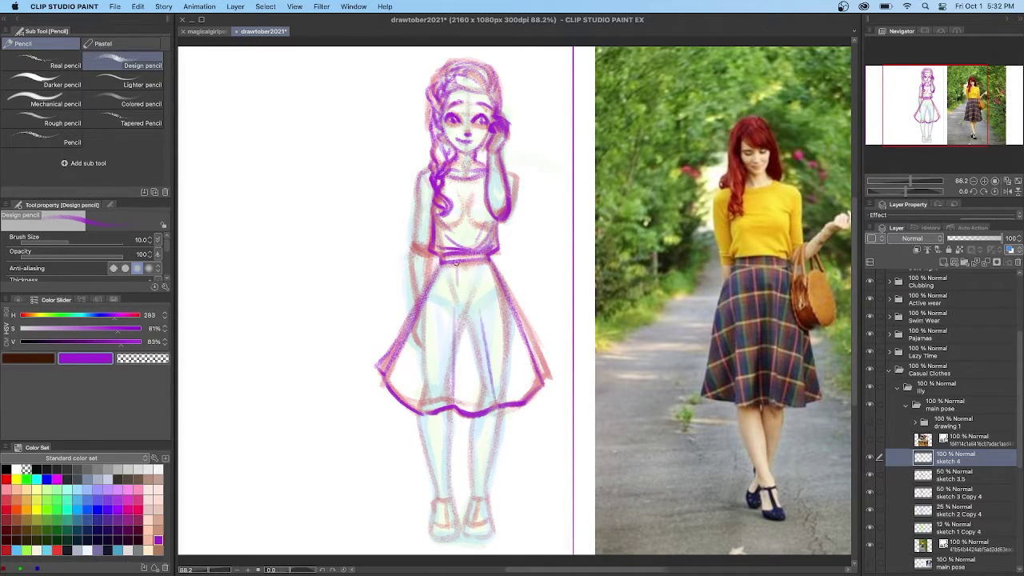
# Strengthen the skirt's sides and draw the lowered arm with its sleeve in purple.
pyautogui.moveTo(494, 268); pyautogui.dragTo(550, 377)
pyautogui.moveTo(426, 286); pyautogui.dragTo(379, 366)
pyautogui.moveTo(416, 184)
pyautogui.mouseDown()
pyautogui.moveTo(412, 238)
pyautogui.moveTo(435, 256)
pyautogui.moveTo(414, 299)
pyautogui.mouseUp()
pyautogui.moveTo(424, 258); pyautogui.dragTo(432, 296)
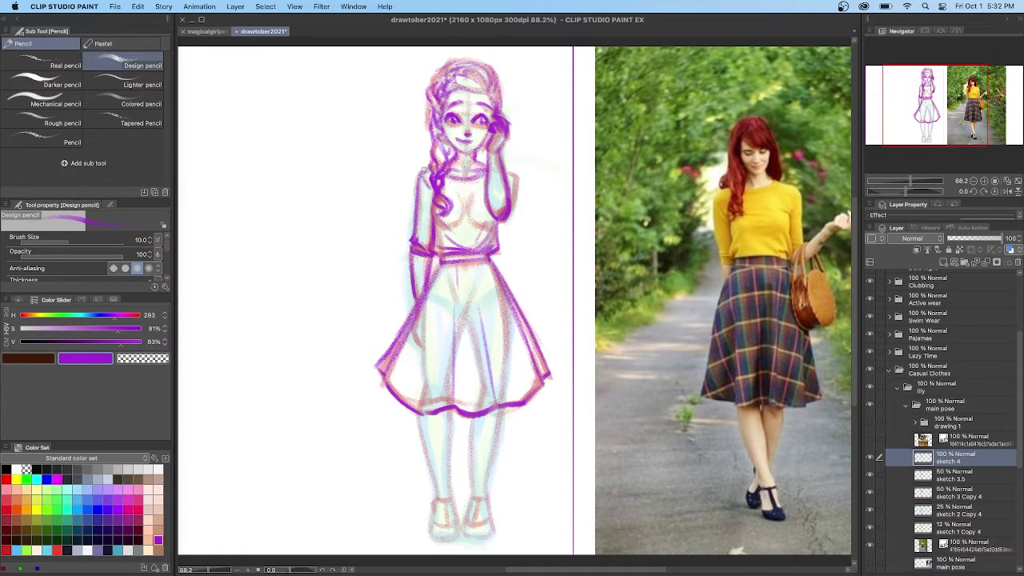
# Draw both lower legs below the skirt's hem in purple.
pyautogui.moveTo(504, 406)
pyautogui.mouseDown()
pyautogui.moveTo(487, 491)
pyautogui.moveTo(478, 467)
pyautogui.moveTo(473, 495)
pyautogui.mouseUp()
pyautogui.moveTo(505, 409); pyautogui.dragTo(494, 467)
pyautogui.moveTo(486, 489)
pyautogui.mouseDown()
pyautogui.moveTo(492, 535)
pyautogui.moveTo(482, 536)
pyautogui.mouseUp()
pyautogui.moveTo(423, 416); pyautogui.dragTo(436, 496)
pyautogui.moveTo(450, 410); pyautogui.dragTo(450, 502)
pyautogui.moveTo(422, 417); pyautogui.dragTo(425, 428)
# Draw the shoe outlines, ankle straps and openings on both feet in purple.
pyautogui.moveTo(453, 464)
pyautogui.mouseDown()
pyautogui.moveTo(450, 528)
pyautogui.moveTo(438, 536)
pyautogui.mouseUp()
pyautogui.moveTo(432, 537); pyautogui.dragTo(459, 540)
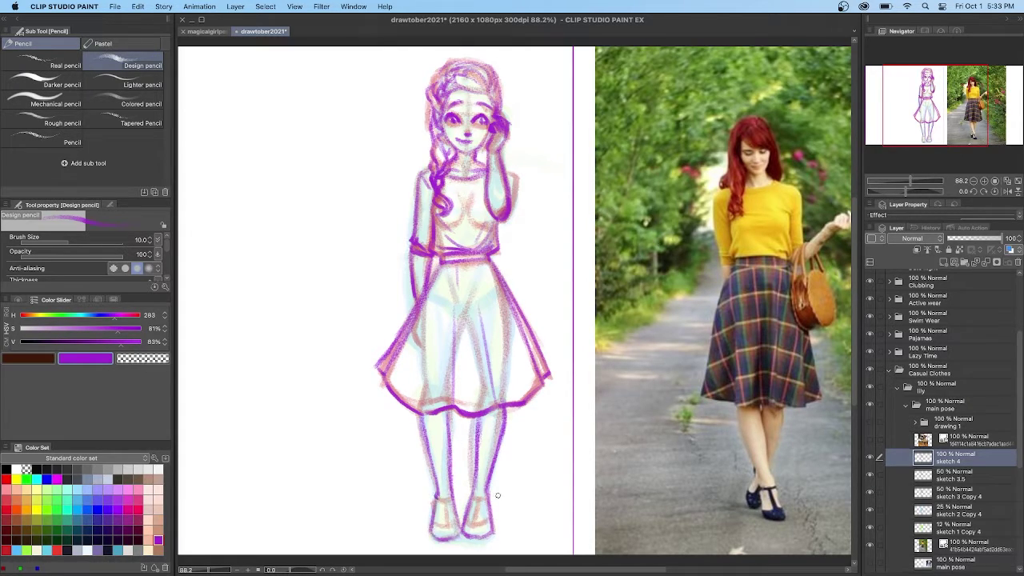
pyautogui.moveTo(472, 501); pyautogui.dragTo(485, 526)
pyautogui.moveTo(480, 483)
pyautogui.mouseDown()
pyautogui.moveTo(475, 520)
pyautogui.moveTo(446, 525)
pyautogui.mouseUp()
pyautogui.moveTo(433, 524); pyautogui.dragTo(453, 521)
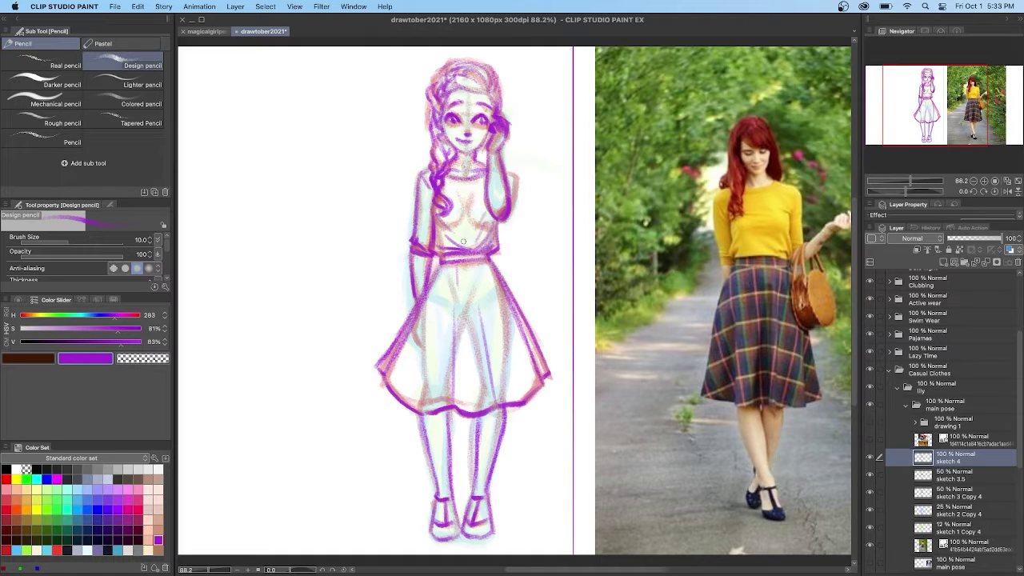
# Mirror the canvas view and set the opacity of sketch 4 to 50% and sketch 3.5 to 25%.
pyautogui.click(1008, 192)
pyautogui.click(974, 238)
pyautogui.click(981, 474)
pyautogui.click(961, 239)
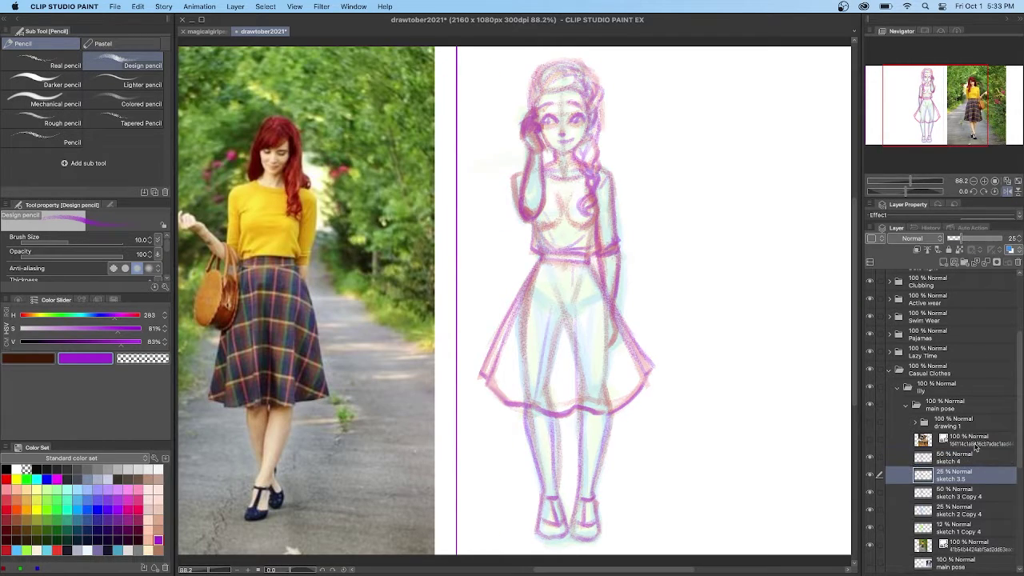
# Set the opacity of sketch 3 Copy 4 to 25%, sketch 2 Copy 4 to 12% and sketch 1 Copy 4 to 6%.
pyautogui.click(962, 494)
pyautogui.click(961, 238)
pyautogui.click(963, 511)
pyautogui.click(954, 239)
pyautogui.click(988, 527)
pyautogui.click(951, 239)
# Add a layer named "sketch 5" above sketch 4 and set the Design pencil to black at size 5.
pyautogui.click(976, 455)
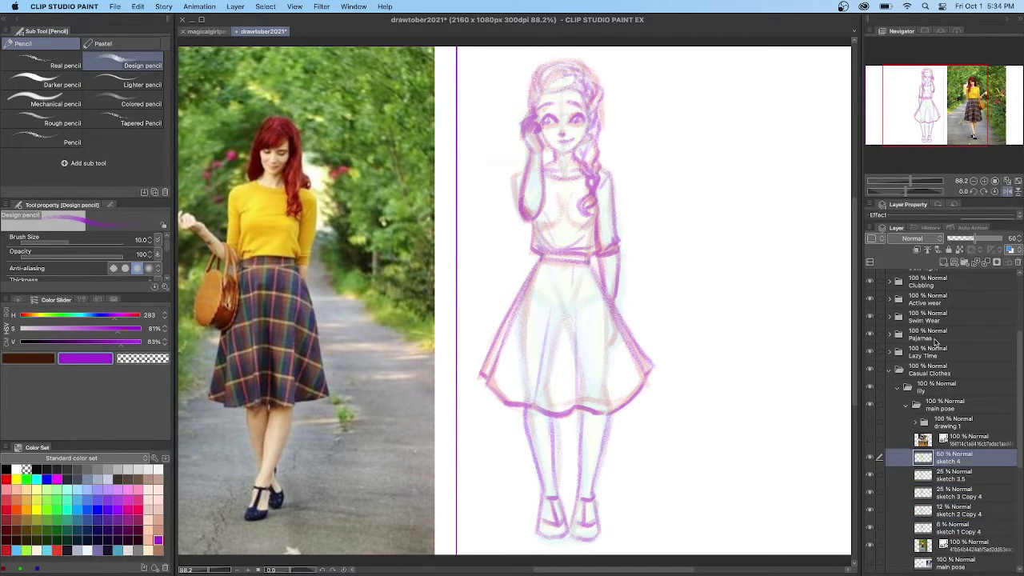
pyautogui.click(943, 262)
pyautogui.doubleClick(946, 462)
pyautogui.write('sketch 5')
pyautogui.press('Return')
pyautogui.click(140, 240)
pyautogui.write('5')
pyautogui.press('Return')
pyautogui.click(6, 469)
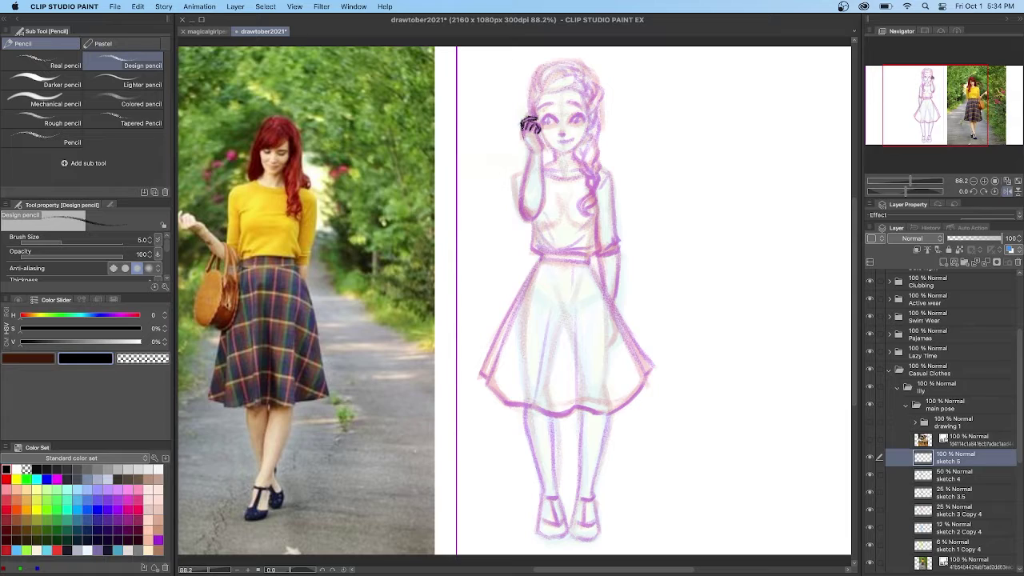
# Draw the raised forearm and the hair with its side braid in fine black lines.
pyautogui.moveTo(543, 153); pyautogui.dragTo(531, 221)
pyautogui.moveTo(530, 152); pyautogui.dragTo(520, 210)
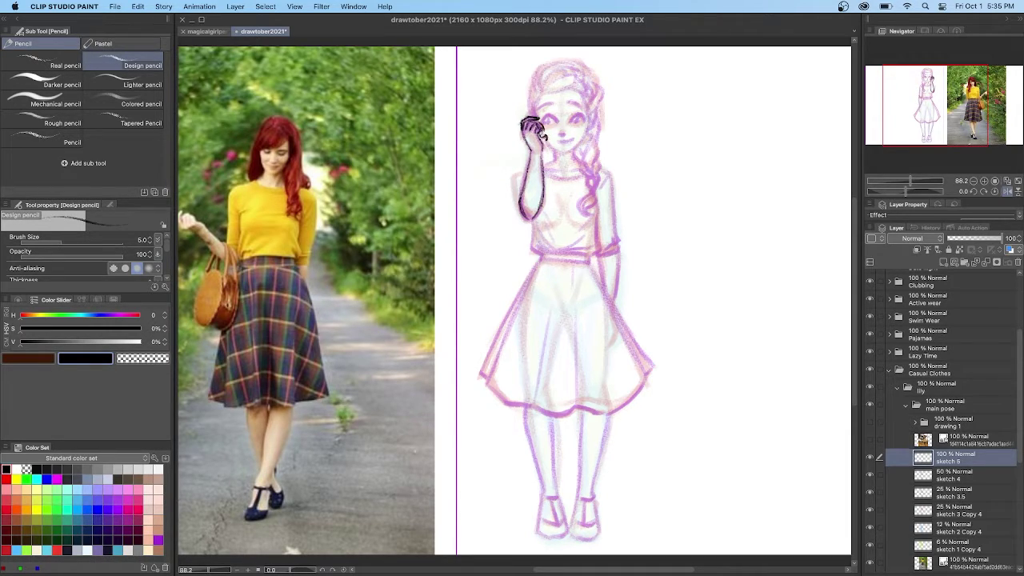
pyautogui.moveTo(544, 94)
pyautogui.mouseDown()
pyautogui.moveTo(585, 89)
pyautogui.moveTo(580, 75)
pyautogui.moveTo(556, 70)
pyautogui.mouseUp()
pyautogui.press('super+z')
pyautogui.moveTo(539, 86); pyautogui.dragTo(575, 67)
pyautogui.moveTo(533, 90)
pyautogui.mouseDown()
pyautogui.moveTo(551, 64)
pyautogui.moveTo(592, 84)
pyautogui.mouseUp()
pyautogui.moveTo(588, 76); pyautogui.dragTo(595, 101)
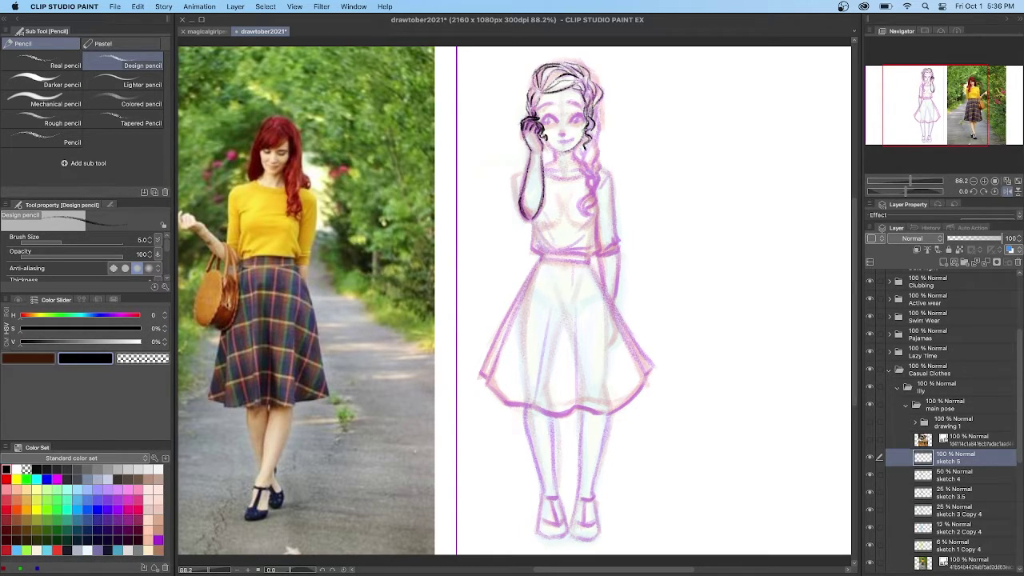
pyautogui.moveTo(592, 107)
pyautogui.mouseDown()
pyautogui.moveTo(594, 150)
pyautogui.moveTo(577, 161)
pyautogui.moveTo(598, 190)
pyautogui.moveTo(584, 213)
pyautogui.mouseUp()
pyautogui.moveTo(593, 196); pyautogui.dragTo(589, 207)
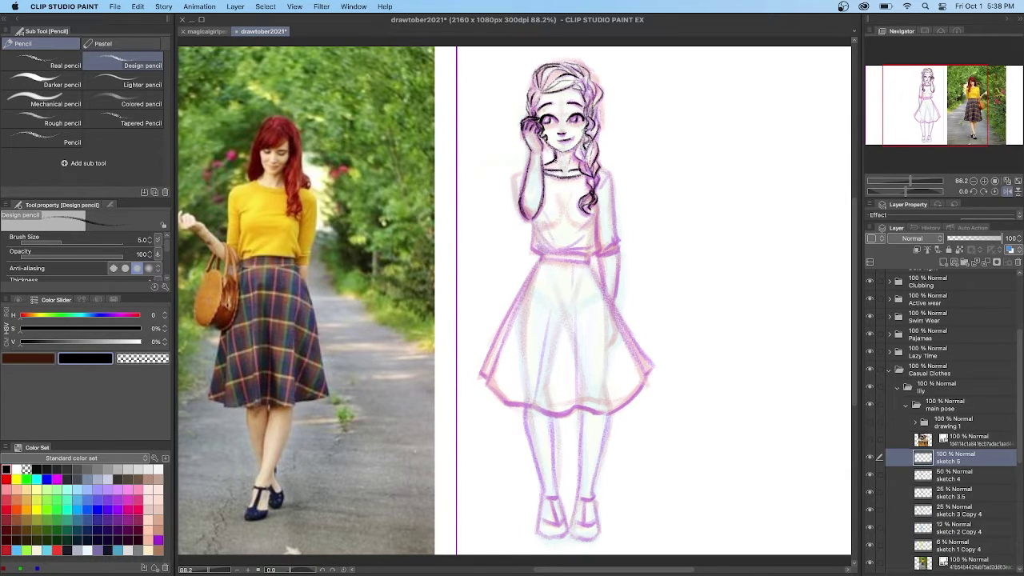
# Draw the shirt's sides, gathered hem and waist folds in black.
pyautogui.moveTo(591, 256); pyautogui.dragTo(540, 252)
pyautogui.moveTo(532, 222)
pyautogui.mouseDown()
pyautogui.moveTo(534, 255)
pyautogui.moveTo(592, 219)
pyautogui.mouseUp()
pyautogui.moveTo(536, 254); pyautogui.dragTo(552, 250)
pyautogui.moveTo(533, 242); pyautogui.dragTo(562, 249)
# Outline the skirt's flared sides and wavy hem in black.
pyautogui.moveTo(585, 220)
pyautogui.mouseDown()
pyautogui.moveTo(574, 245)
pyautogui.moveTo(539, 261)
pyautogui.moveTo(642, 352)
pyautogui.mouseUp()
pyautogui.moveTo(538, 265); pyautogui.dragTo(488, 383)
pyautogui.moveTo(599, 280); pyautogui.dragTo(653, 367)
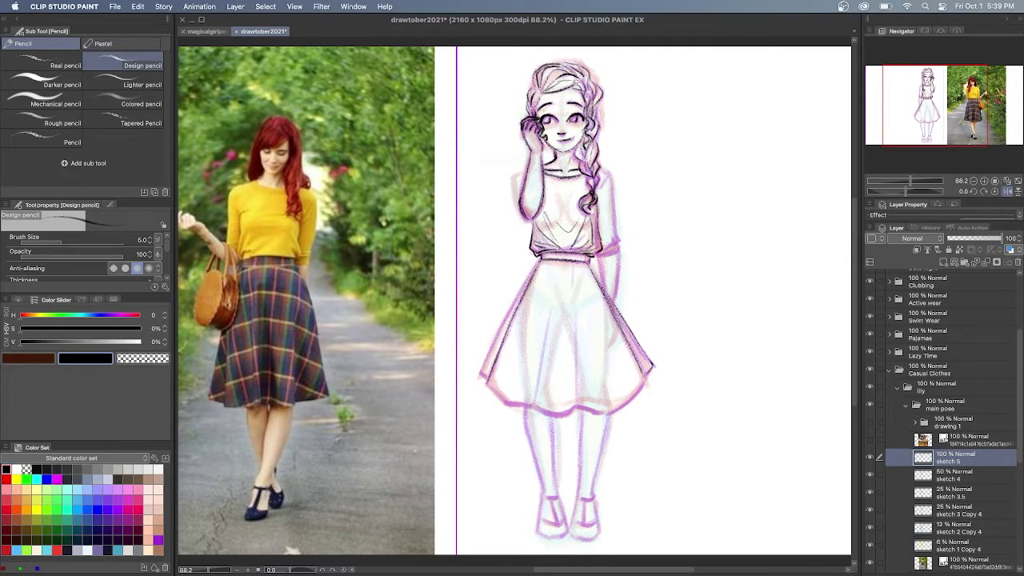
pyautogui.moveTo(536, 266); pyautogui.dragTo(483, 365)
pyautogui.moveTo(491, 344); pyautogui.dragTo(480, 377)
pyautogui.moveTo(648, 371); pyautogui.dragTo(641, 382)
pyautogui.moveTo(644, 378); pyautogui.dragTo(606, 414)
pyautogui.moveTo(509, 406); pyautogui.dragTo(599, 415)
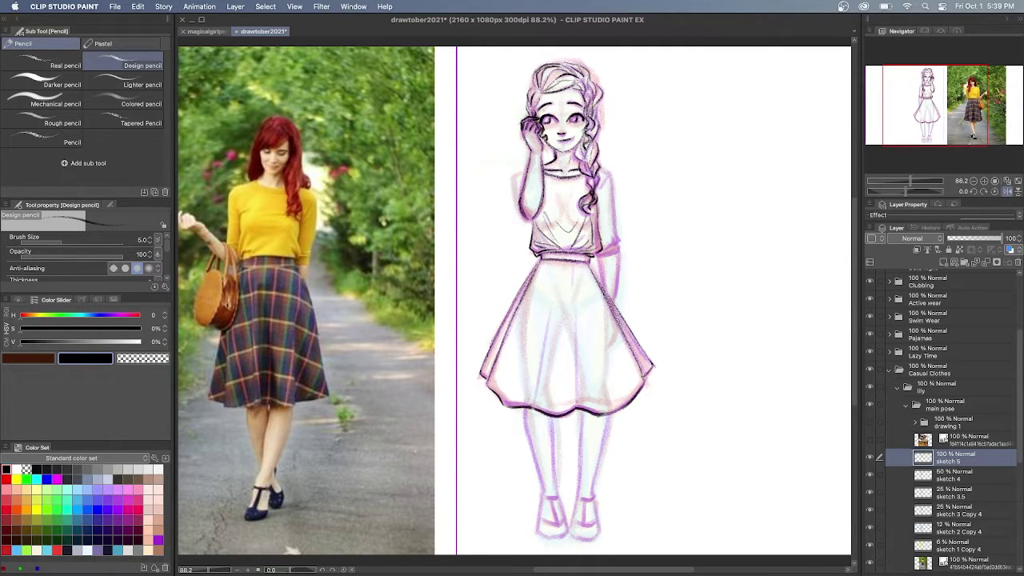
# Add fold lines down the skirt and draw the lowered arm with its cuffed sleeve in black.
pyautogui.moveTo(573, 321); pyautogui.dragTo(578, 406)
pyautogui.moveTo(570, 267)
pyautogui.mouseDown()
pyautogui.moveTo(575, 331)
pyautogui.moveTo(529, 408)
pyautogui.mouseUp()
pyautogui.moveTo(552, 270); pyautogui.dragTo(555, 317)
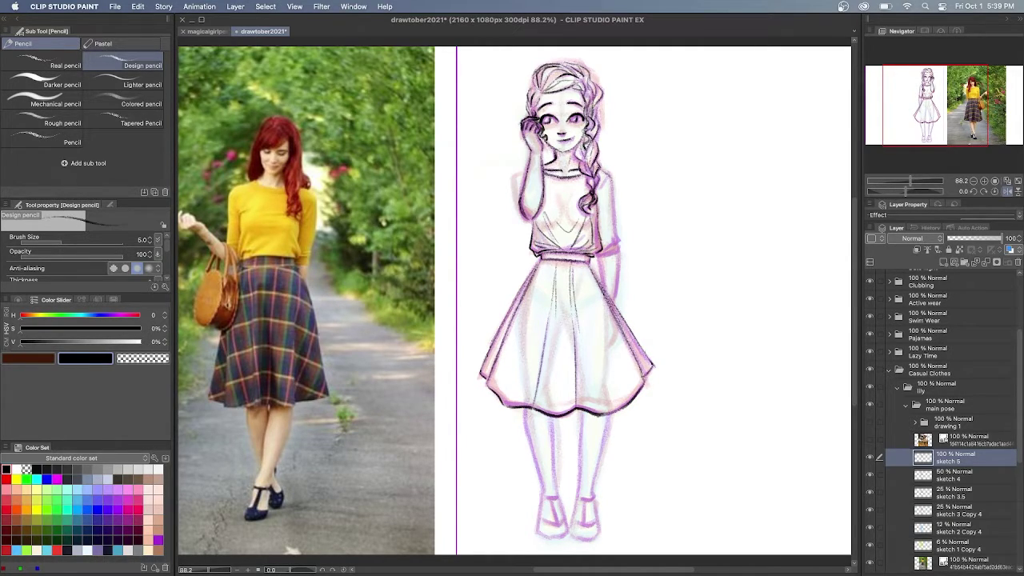
pyautogui.moveTo(598, 167)
pyautogui.mouseDown()
pyautogui.moveTo(616, 242)
pyautogui.moveTo(597, 288)
pyautogui.mouseUp()
pyautogui.moveTo(619, 247); pyautogui.dragTo(616, 297)
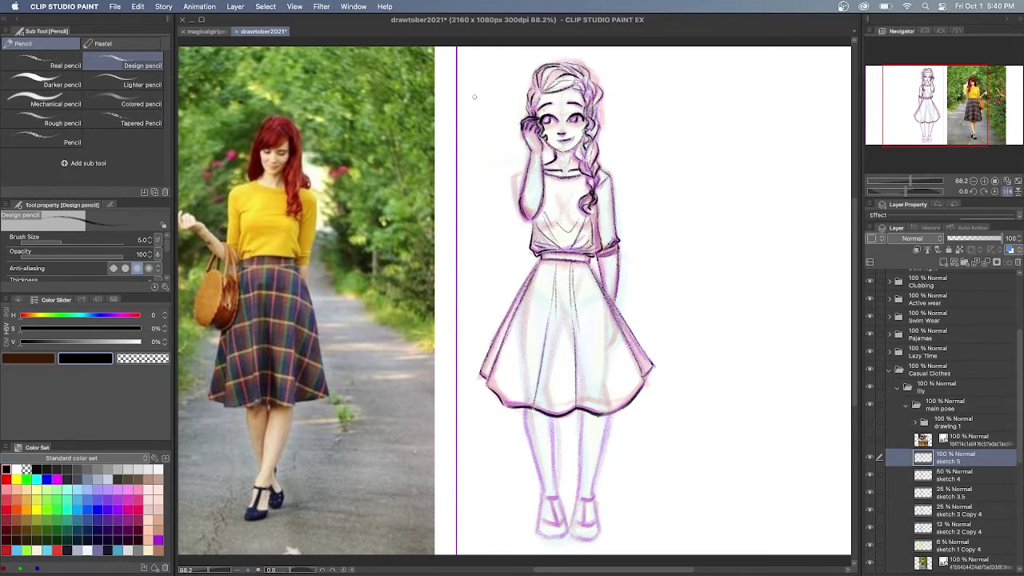
# Draw both lower legs and the strapped shoes in black, undoing strokes that miss.
pyautogui.scroll(-3, 474, 97)
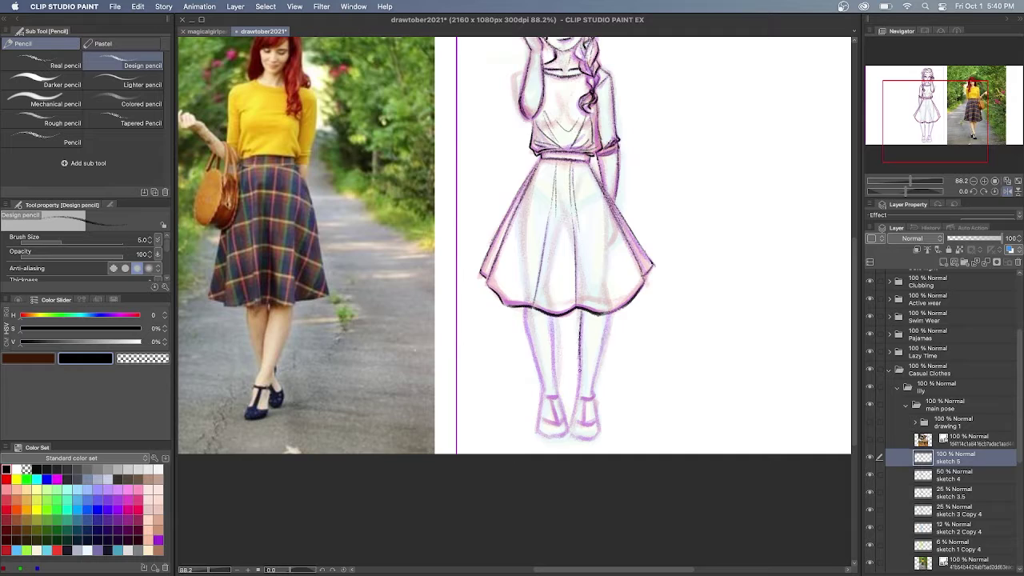
pyautogui.moveTo(579, 365); pyautogui.dragTo(570, 432)
pyautogui.moveTo(609, 312); pyautogui.dragTo(593, 395)
pyautogui.moveTo(571, 434); pyautogui.dragTo(593, 438)
pyautogui.moveTo(551, 317); pyautogui.dragTo(568, 431)
pyautogui.moveTo(523, 307); pyautogui.dragTo(542, 387)
pyautogui.press('super+z')
pyautogui.moveTo(538, 433); pyautogui.dragTo(565, 433)
pyautogui.press('super+z')
pyautogui.moveTo(579, 397)
pyautogui.mouseDown()
pyautogui.moveTo(594, 396)
pyautogui.moveTo(556, 421)
pyautogui.mouseUp()
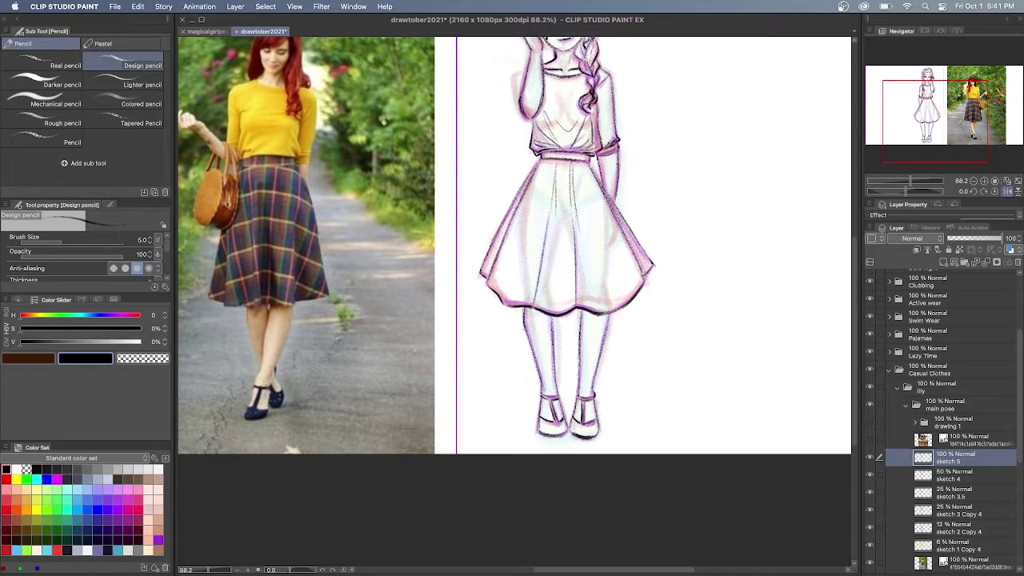
# Mirror the canvas view back and add a clipped layer above sketch 5.
pyautogui.scroll(3, 514, 303)
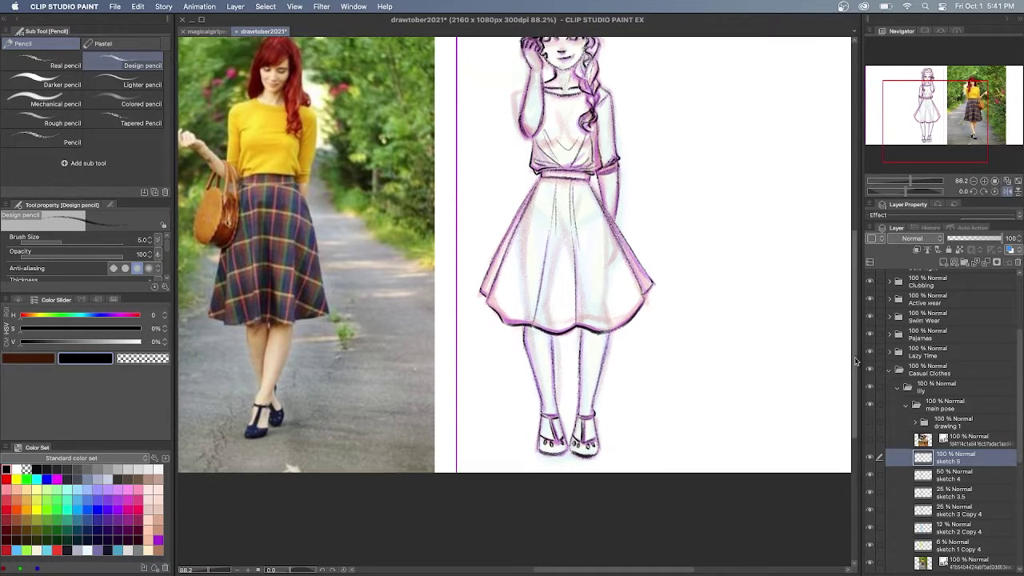
pyautogui.click(1007, 191)
pyautogui.click(944, 263)
# Recolor the black line art purple by painting over the whole figure with an enlarged Fill-in-mono pen.
pyautogui.press('p')
pyautogui.click(120, 44)
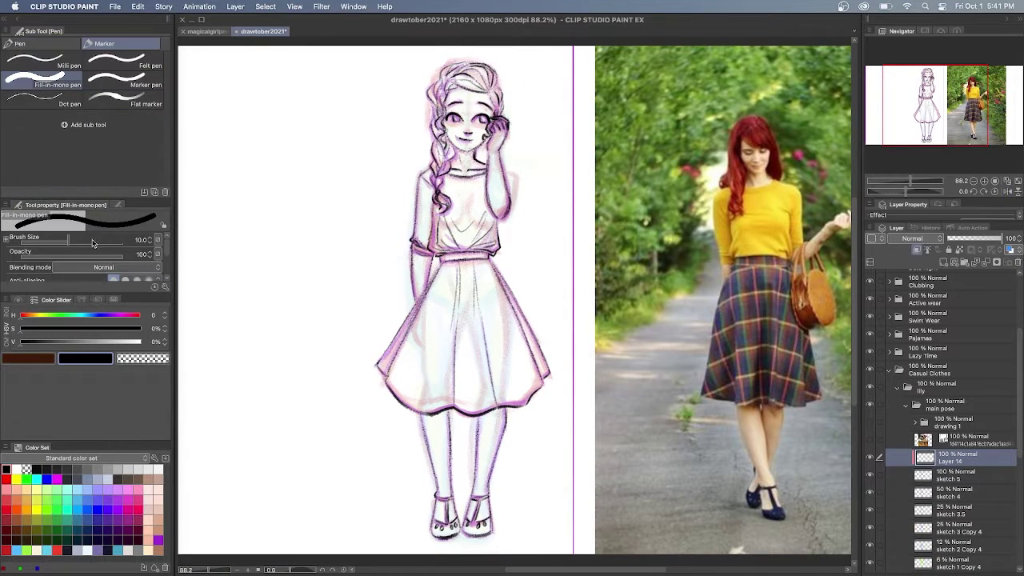
pyautogui.click(92, 241)
pyautogui.click(157, 540)
pyautogui.moveTo(479, 71)
pyautogui.mouseDown()
pyautogui.moveTo(430, 64)
pyautogui.moveTo(436, 527)
pyautogui.mouseUp()
# Reduce the marker's brush size and switch to the Tapered Pen in black.
pyautogui.click(136, 239)
pyautogui.write('2')
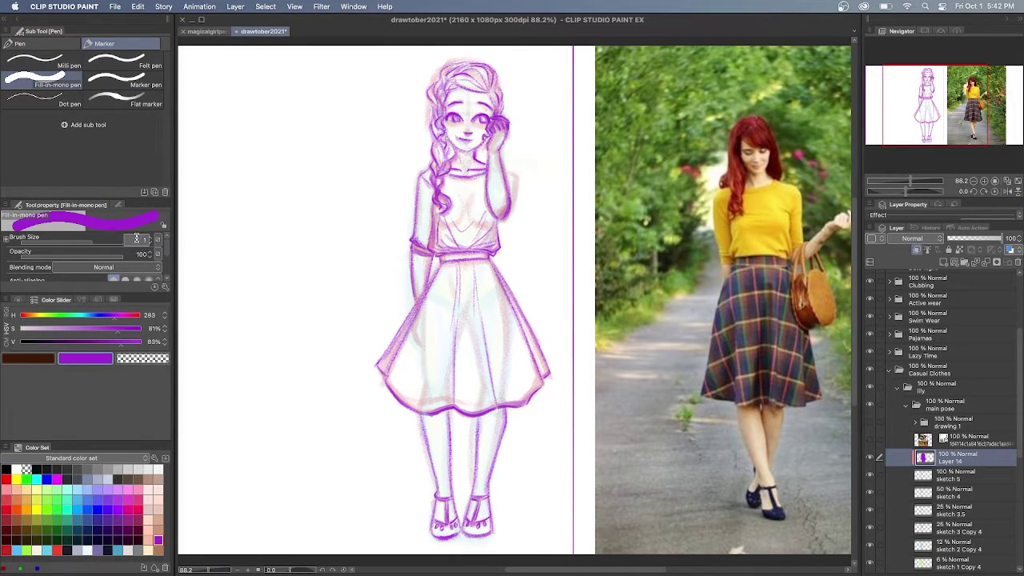
pyautogui.press('Return')
pyautogui.click(39, 44)
pyautogui.click(7, 469)
# Merge the clipped purple layer into sketch 5 and set sketch 5's opacity to 50%.
pyautogui.rightClick(990, 457)
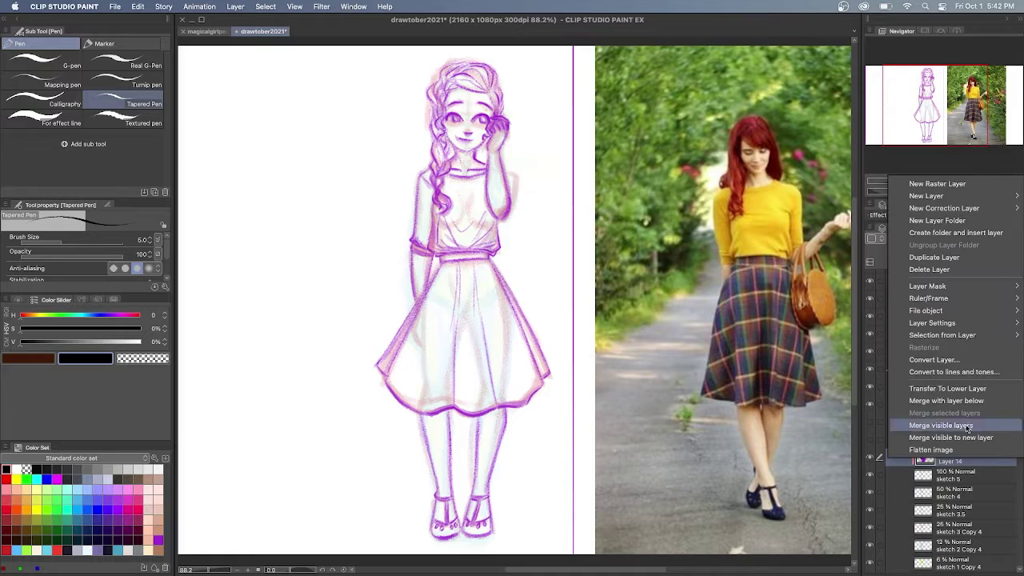
pyautogui.click(965, 402)
pyautogui.click(1018, 241)
# Lower the older sketch layers' opacities: sketch 4 to 25%, sketches 3.5 and 3 Copy 4 to 12%, sketch 2 Copy 4 to 6%, sketch 1 Copy 4 to 3%.
pyautogui.click(962, 475)
pyautogui.click(1019, 242)
pyautogui.click(962, 493)
pyautogui.click(1019, 242)
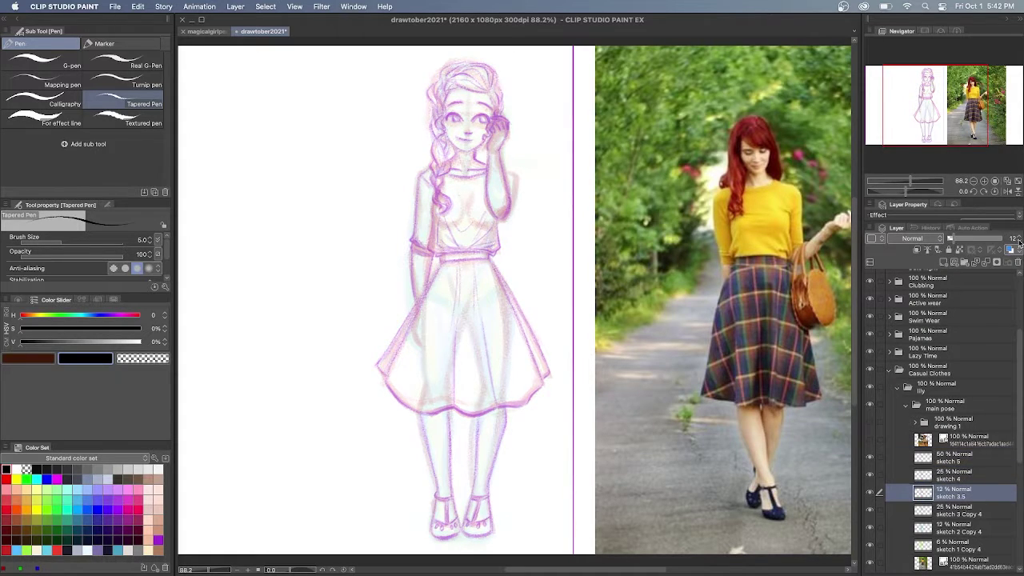
pyautogui.click(963, 510)
pyautogui.click(1019, 241)
pyautogui.click(962, 527)
pyautogui.click(951, 240)
pyautogui.click(989, 543)
pyautogui.click(1019, 242)
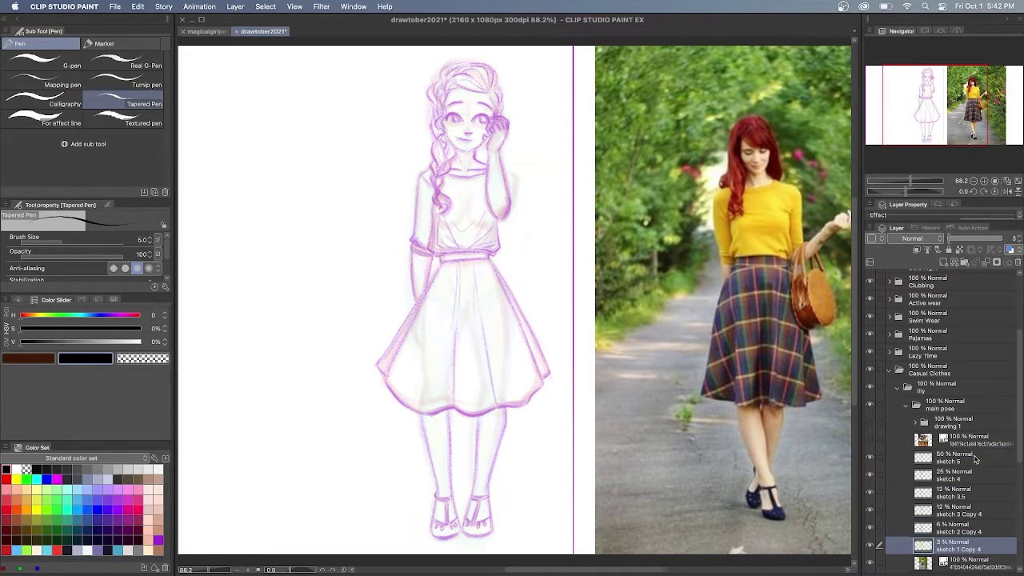
# Add a new raster layer above sketch 5 and name it "line art".
pyautogui.click(974, 458)
pyautogui.click(944, 262)
pyautogui.doubleClick(946, 461)
pyautogui.write('line art')
pyautogui.press('Return')
# Ink the nose, eyebrows, eyes with irises, mouth and the loose curl beside the raised hand in black.
pyautogui.scroll(5, 460, 225)
pyautogui.moveTo(857, 295); pyautogui.dragTo(857, 236)
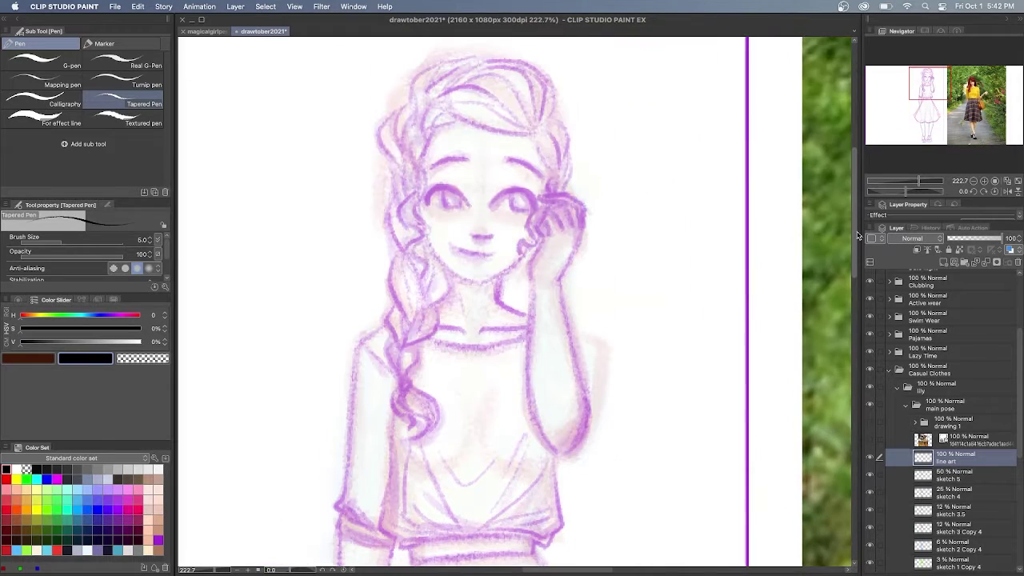
pyautogui.moveTo(471, 236); pyautogui.dragTo(493, 235)
pyautogui.moveTo(430, 168)
pyautogui.mouseDown()
pyautogui.moveTo(470, 158)
pyautogui.moveTo(542, 177)
pyautogui.mouseUp()
pyautogui.moveTo(430, 199); pyautogui.dragTo(469, 200)
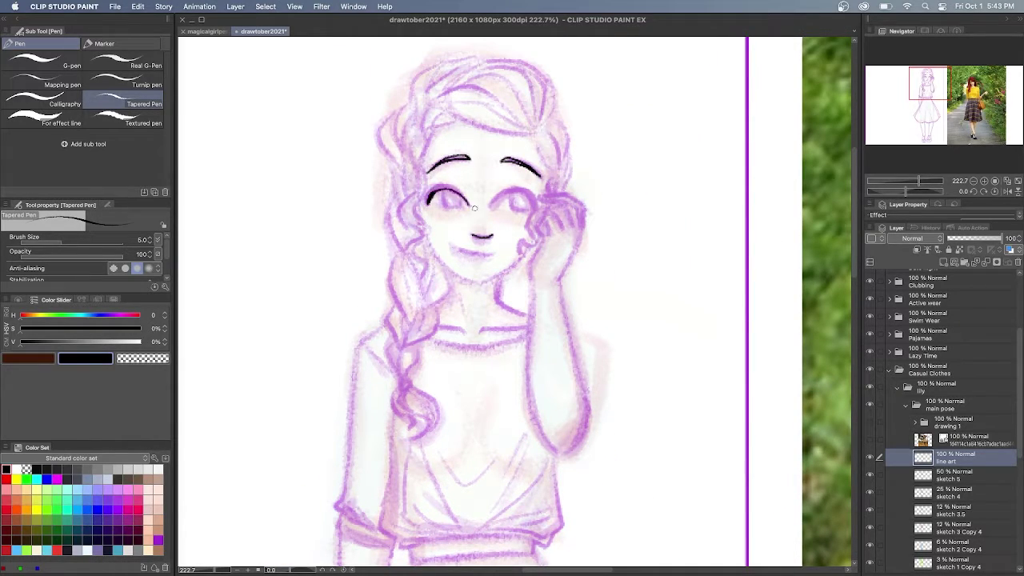
pyautogui.moveTo(543, 205); pyautogui.dragTo(519, 256)
pyautogui.moveTo(489, 206)
pyautogui.mouseDown()
pyautogui.moveTo(526, 193)
pyautogui.moveTo(539, 209)
pyautogui.moveTo(515, 209)
pyautogui.moveTo(531, 213)
pyautogui.mouseUp()
pyautogui.moveTo(445, 192); pyautogui.dragTo(452, 201)
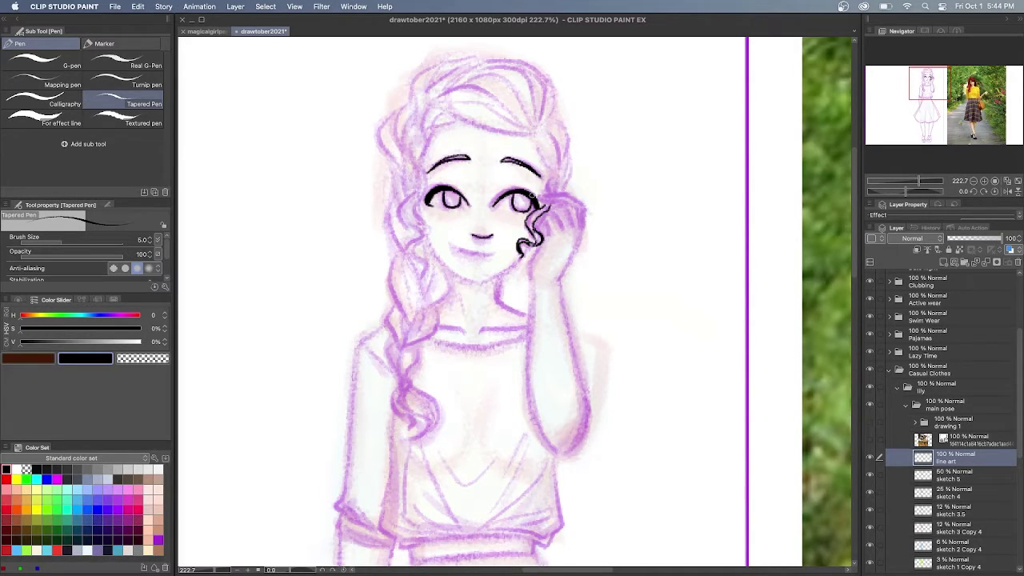
pyautogui.moveTo(497, 253); pyautogui.dragTo(449, 246)
# Ink the swept strands across the top of the head from the forehead hairline to the crown.
pyautogui.moveTo(531, 129); pyautogui.dragTo(433, 126)
pyautogui.moveTo(501, 127)
pyautogui.mouseDown()
pyautogui.moveTo(441, 112)
pyautogui.moveTo(427, 130)
pyautogui.moveTo(532, 126)
pyautogui.mouseUp()
pyautogui.moveTo(458, 80); pyautogui.dragTo(533, 124)
pyautogui.moveTo(465, 77); pyautogui.dragTo(537, 121)
pyautogui.moveTo(503, 65); pyautogui.dragTo(539, 118)
pyautogui.moveTo(489, 61)
pyautogui.mouseDown()
pyautogui.moveTo(539, 122)
pyautogui.moveTo(434, 86)
pyautogui.mouseUp()
pyautogui.moveTo(443, 90); pyautogui.dragTo(416, 166)
pyautogui.moveTo(481, 60)
pyautogui.mouseDown()
pyautogui.moveTo(422, 96)
pyautogui.moveTo(404, 168)
pyautogui.mouseUp()
# Ink the wavy strands framing the braid side of the face and the hair around the ear.
pyautogui.moveTo(410, 104)
pyautogui.mouseDown()
pyautogui.moveTo(396, 167)
pyautogui.moveTo(424, 248)
pyautogui.moveTo(420, 278)
pyautogui.mouseUp()
pyautogui.moveTo(413, 169)
pyautogui.mouseDown()
pyautogui.moveTo(406, 240)
pyautogui.moveTo(419, 267)
pyautogui.mouseUp()
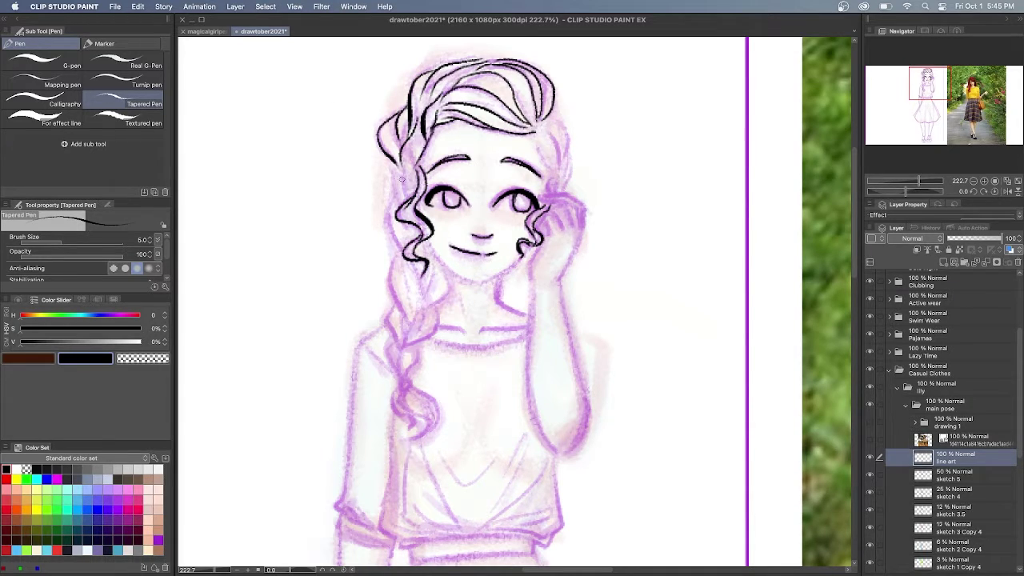
pyautogui.moveTo(404, 171)
pyautogui.mouseDown()
pyautogui.moveTo(392, 200)
pyautogui.moveTo(400, 203)
pyautogui.mouseUp()
pyautogui.moveTo(412, 147)
pyautogui.mouseDown()
pyautogui.moveTo(395, 189)
pyautogui.moveTo(406, 184)
pyautogui.mouseUp()
pyautogui.moveTo(414, 173); pyautogui.dragTo(405, 199)
# Ink the jawline and chin from the braid-side curls to the curl by the hand, undoing a stray stroke.
pyautogui.moveTo(427, 240); pyautogui.dragTo(477, 284)
pyautogui.moveTo(529, 248)
pyautogui.mouseDown()
pyautogui.moveTo(477, 283)
pyautogui.moveTo(490, 282)
pyautogui.moveTo(512, 266)
pyautogui.moveTo(464, 280)
pyautogui.mouseUp()
pyautogui.press('super+z')
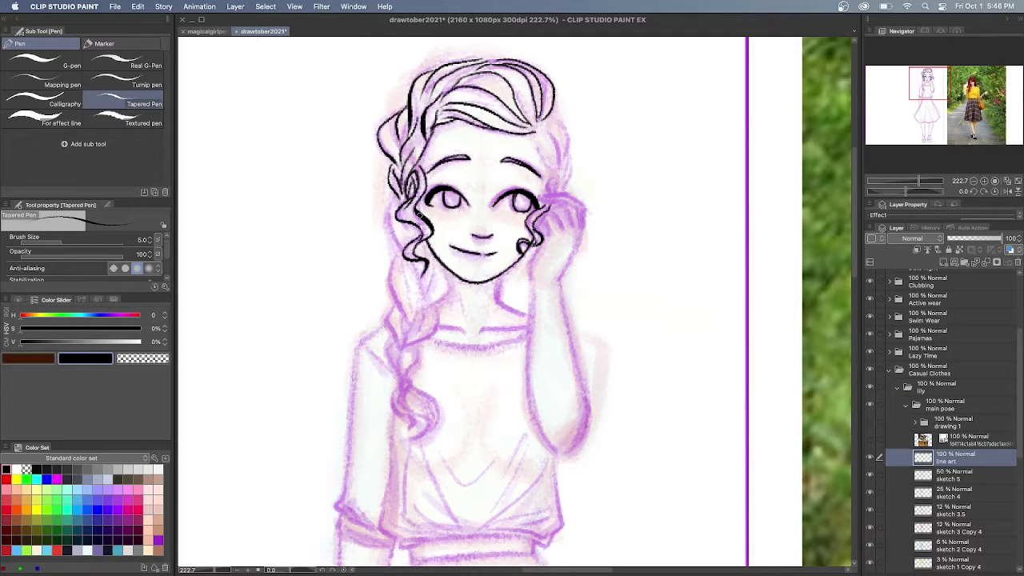
# Ink the hair beside the cheek and the upper section of the braid below the jaw.
pyautogui.moveTo(390, 197); pyautogui.dragTo(402, 250)
pyautogui.moveTo(415, 224)
pyautogui.mouseDown()
pyautogui.moveTo(407, 235)
pyautogui.moveTo(427, 261)
pyautogui.mouseUp()
pyautogui.moveTo(444, 270); pyautogui.dragTo(423, 299)
pyautogui.moveTo(423, 265); pyautogui.dragTo(422, 299)
pyautogui.moveTo(403, 249); pyautogui.dragTo(409, 322)
pyautogui.moveTo(444, 274); pyautogui.dragTo(410, 321)
pyautogui.press('super+z')
pyautogui.moveTo(402, 274)
pyautogui.mouseDown()
pyautogui.moveTo(411, 320)
pyautogui.moveTo(416, 310)
pyautogui.mouseUp()
# Ink the lower braid sections, the tie and the wavy tail, undoing unwanted strokes.
pyautogui.moveTo(440, 278); pyautogui.dragTo(401, 357)
pyautogui.moveTo(393, 308); pyautogui.dragTo(402, 347)
pyautogui.moveTo(428, 310); pyautogui.dragTo(396, 379)
pyautogui.moveTo(400, 343)
pyautogui.mouseDown()
pyautogui.moveTo(392, 374)
pyautogui.moveTo(432, 415)
pyautogui.mouseUp()
pyautogui.moveTo(437, 400); pyautogui.dragTo(418, 438)
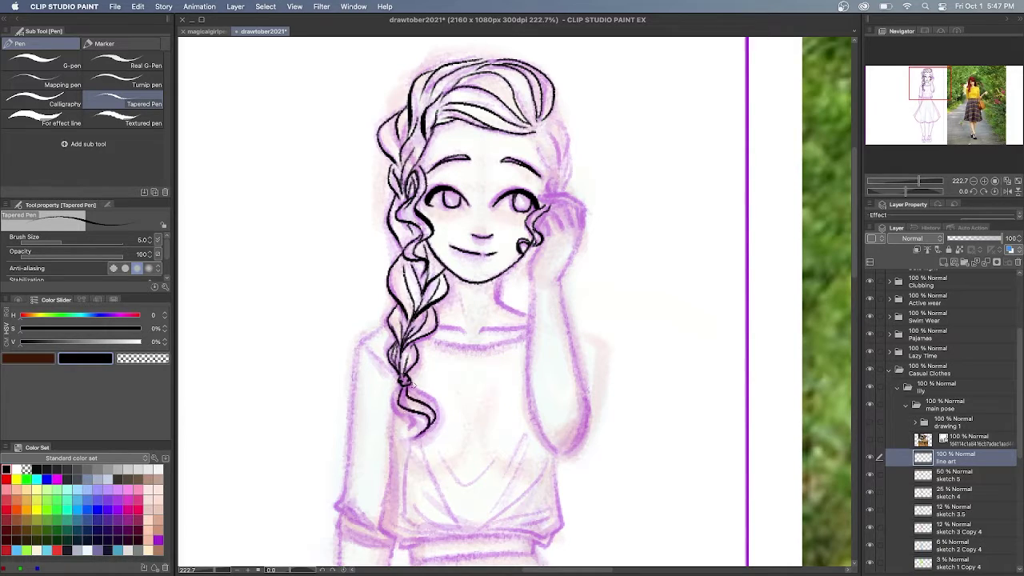
pyautogui.moveTo(409, 387); pyautogui.dragTo(420, 426)
pyautogui.moveTo(402, 387)
pyautogui.mouseDown()
pyautogui.moveTo(410, 427)
pyautogui.moveTo(391, 408)
pyautogui.moveTo(398, 428)
pyautogui.mouseUp()
pyautogui.press('super+z')
pyautogui.press('super+z')
pyautogui.moveTo(401, 256); pyautogui.dragTo(395, 287)
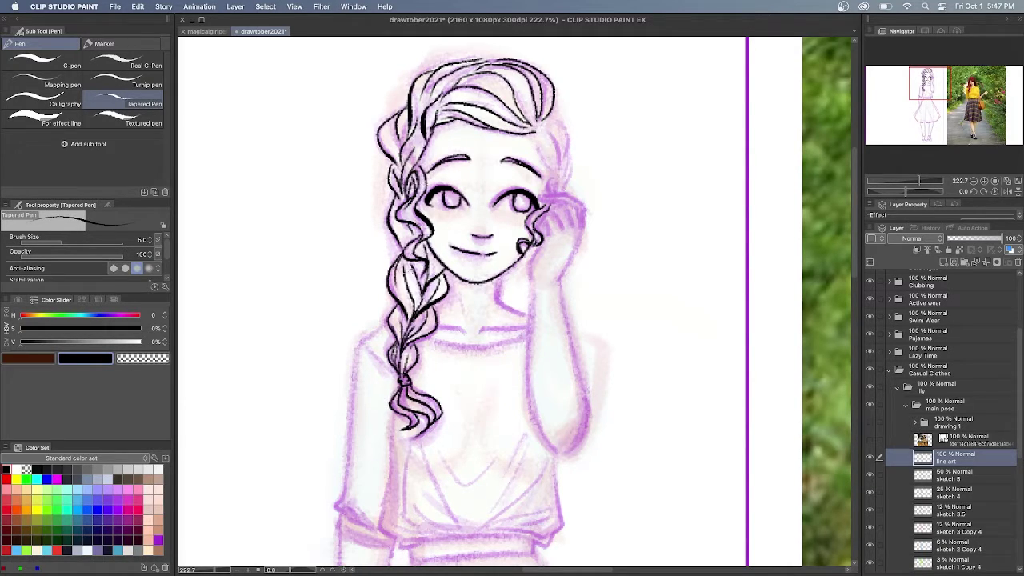
# Ink the raised hand's fingers and the swept-back hair between the forehead and the hand.
pyautogui.moveTo(550, 211)
pyautogui.mouseDown()
pyautogui.moveTo(547, 233)
pyautogui.moveTo(587, 227)
pyautogui.mouseUp()
pyautogui.moveTo(537, 192); pyautogui.dragTo(568, 205)
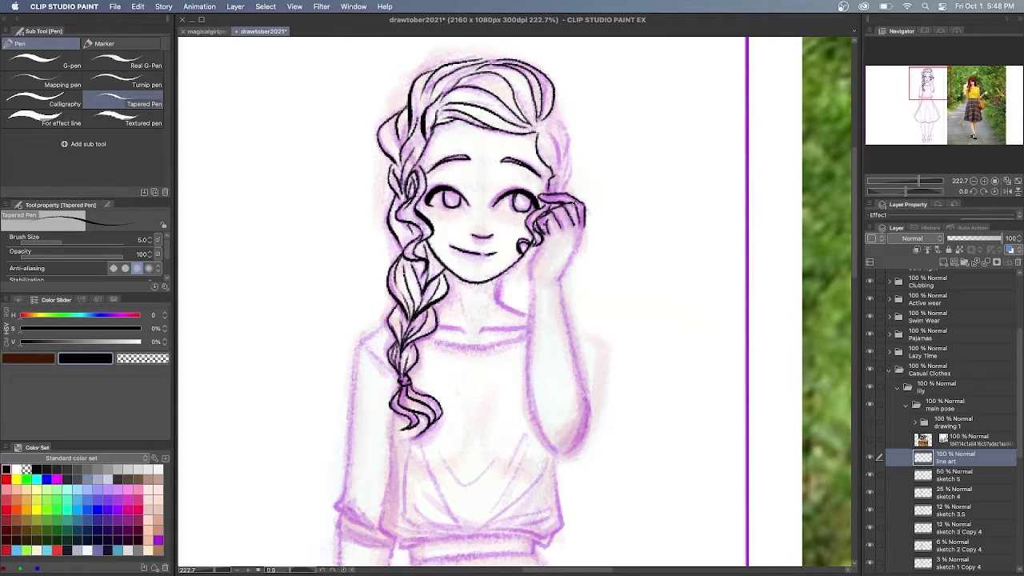
pyautogui.moveTo(541, 128); pyautogui.dragTo(558, 171)
pyautogui.moveTo(551, 120); pyautogui.dragTo(570, 198)
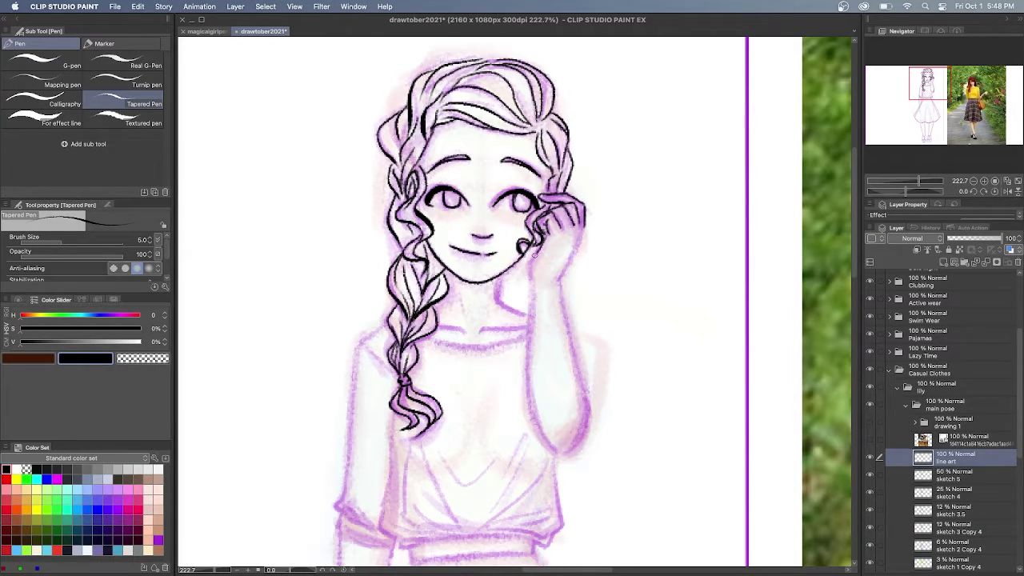
# Ink the raised arm from wrist to elbow, plus the neck and collarbones.
pyautogui.moveTo(534, 250); pyautogui.dragTo(531, 277)
pyautogui.moveTo(559, 273); pyautogui.dragTo(589, 431)
pyautogui.moveTo(530, 277)
pyautogui.mouseDown()
pyautogui.moveTo(553, 450)
pyautogui.moveTo(591, 417)
pyautogui.mouseUp()
pyautogui.moveTo(459, 83); pyautogui.dragTo(465, 108)
pyautogui.moveTo(528, 123); pyautogui.dragTo(478, 128)
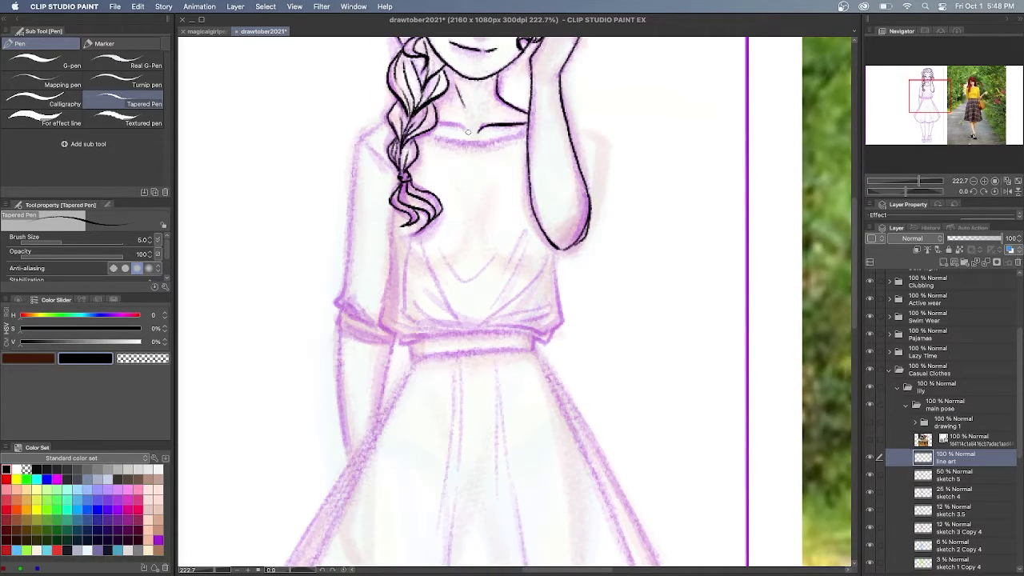
# Ink the shirt's sides, gathered hem and the draped fold lines across the torso.
pyautogui.moveTo(390, 210)
pyautogui.mouseDown()
pyautogui.moveTo(382, 307)
pyautogui.moveTo(409, 345)
pyautogui.mouseUp()
pyautogui.moveTo(551, 249)
pyautogui.mouseDown()
pyautogui.moveTo(566, 331)
pyautogui.moveTo(405, 346)
pyautogui.mouseUp()
pyautogui.moveTo(482, 326); pyautogui.dragTo(555, 311)
pyautogui.moveTo(481, 328)
pyautogui.mouseDown()
pyautogui.moveTo(540, 282)
pyautogui.moveTo(549, 249)
pyautogui.mouseUp()
pyautogui.moveTo(404, 337)
pyautogui.mouseDown()
pyautogui.moveTo(456, 329)
pyautogui.moveTo(389, 313)
pyautogui.mouseUp()
pyautogui.moveTo(407, 247); pyautogui.dragTo(430, 317)
pyautogui.moveTo(421, 238)
pyautogui.mouseDown()
pyautogui.moveTo(491, 308)
pyautogui.moveTo(530, 222)
pyautogui.mouseUp()
pyautogui.moveTo(436, 240); pyautogui.dragTo(505, 258)
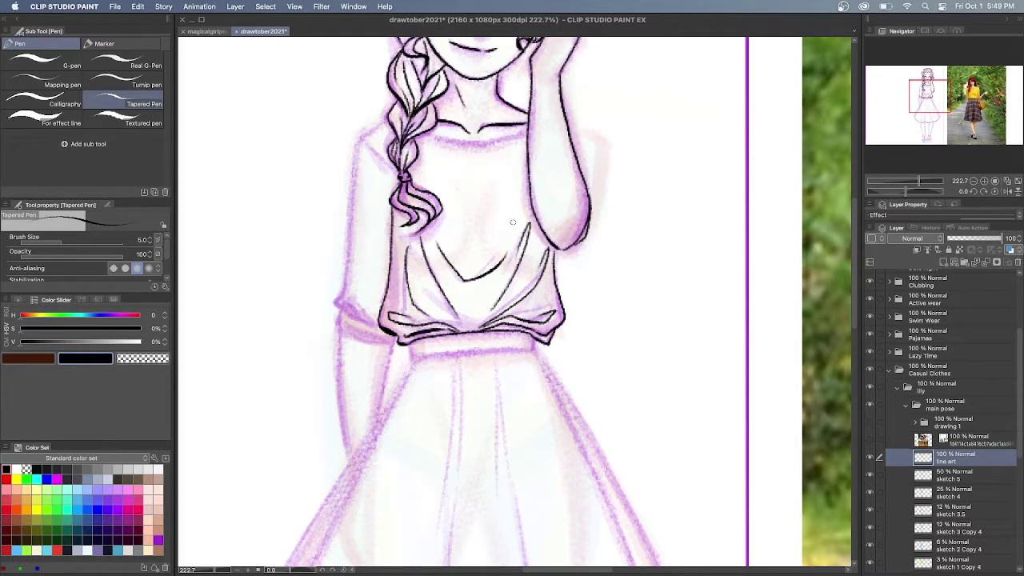
# Ink the shirt's curved neckline and the skirt's waistband.
pyautogui.moveTo(527, 129); pyautogui.dragTo(425, 132)
pyautogui.scroll(4, 633, 158)
pyautogui.scroll(-4, 632, 158)
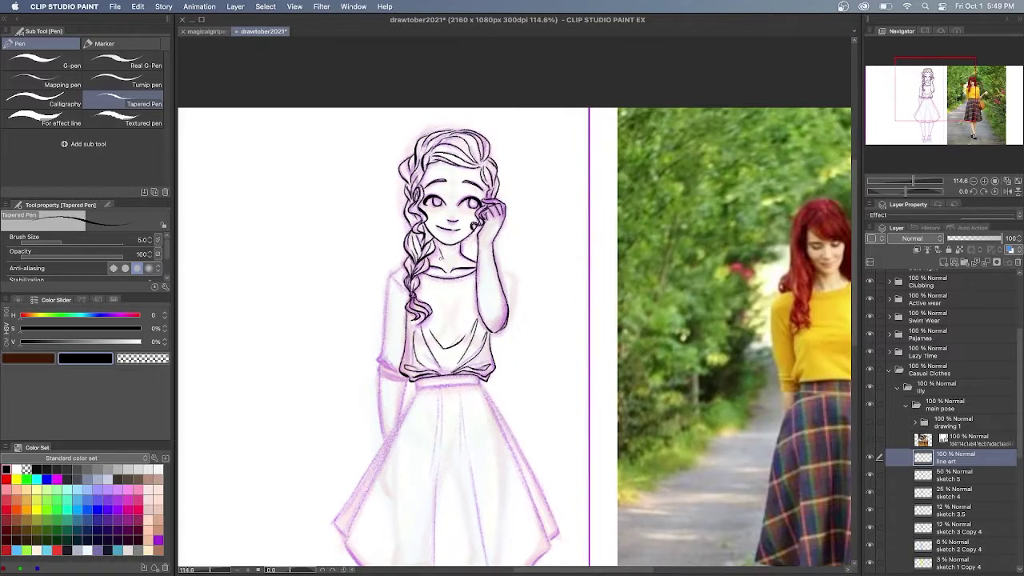
pyautogui.scroll(3, 632, 158)
pyautogui.scroll(-3, 520, 304)
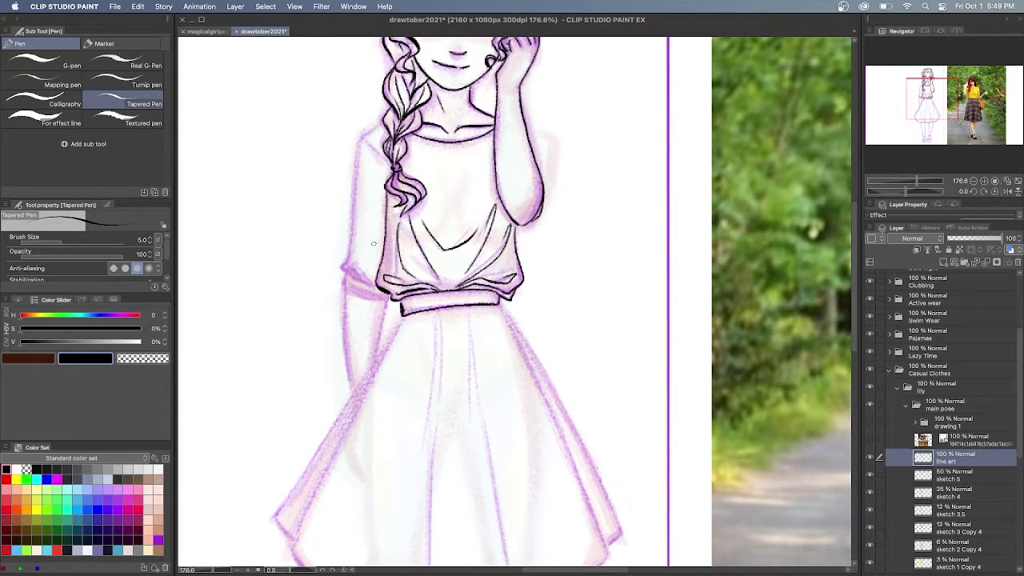
pyautogui.scroll(-4, 373, 243)
pyautogui.moveTo(500, 118); pyautogui.dragTo(540, 199)
pyautogui.hotkey('ctrl', 'z')
pyautogui.scroll(4, 353, 158)
pyautogui.moveTo(558, 91); pyautogui.dragTo(708, 420)
pyautogui.hotkey('ctrl', 'z')
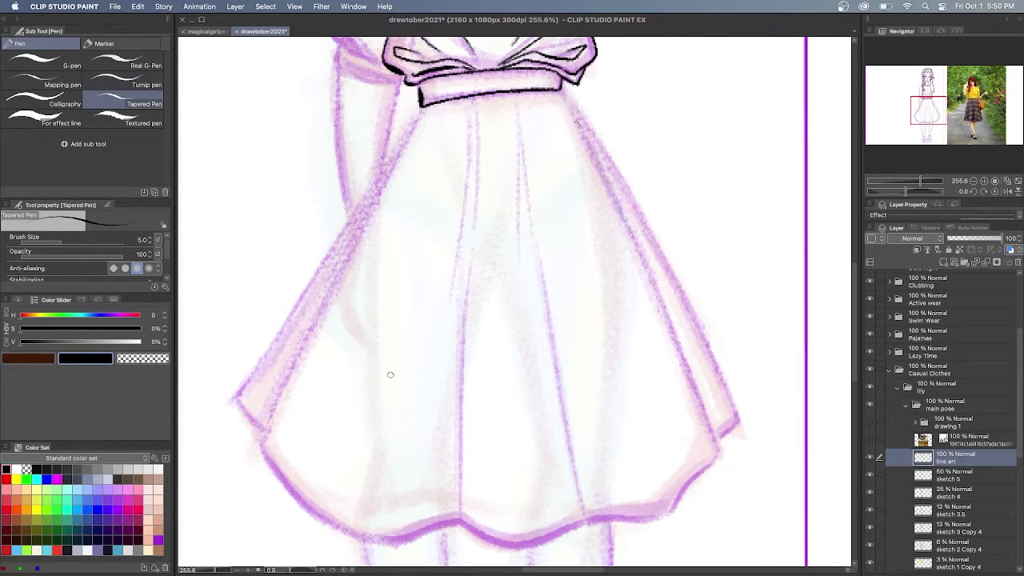
# Ink both sides of the skirt from the waistband to the hem, including the flared outer folds.
pyautogui.scroll(-1, 390, 374)
pyautogui.moveTo(559, 50); pyautogui.dragTo(718, 407)
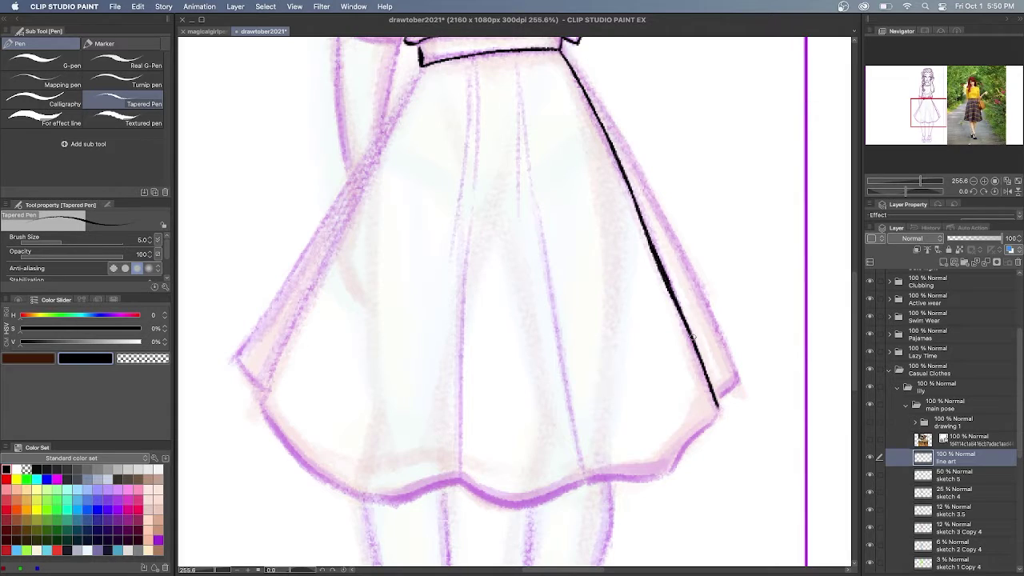
pyautogui.moveTo(618, 152); pyautogui.dragTo(666, 263)
pyautogui.moveTo(418, 67)
pyautogui.mouseDown()
pyautogui.moveTo(266, 367)
pyautogui.moveTo(262, 402)
pyautogui.mouseUp()
pyautogui.press('super+z')
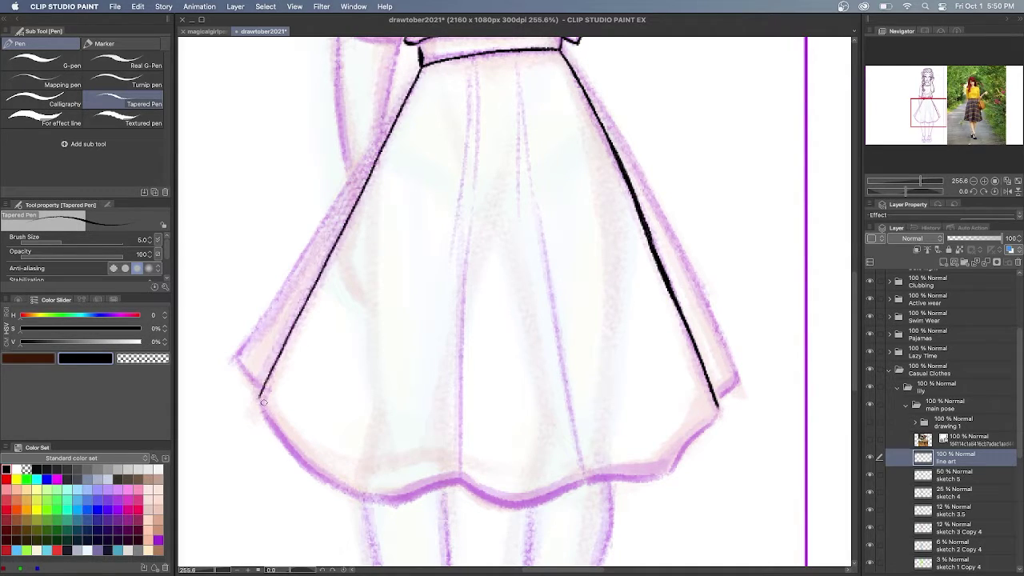
pyautogui.moveTo(566, 54)
pyautogui.mouseDown()
pyautogui.moveTo(740, 369)
pyautogui.moveTo(717, 405)
pyautogui.mouseUp()
pyautogui.moveTo(420, 69)
pyautogui.mouseDown()
pyautogui.moveTo(240, 370)
pyautogui.moveTo(262, 400)
pyautogui.mouseUp()
# Ink the skirt's wavy bottom hem and the long pleat lines down its front.
pyautogui.scroll(-5, 717, 281)
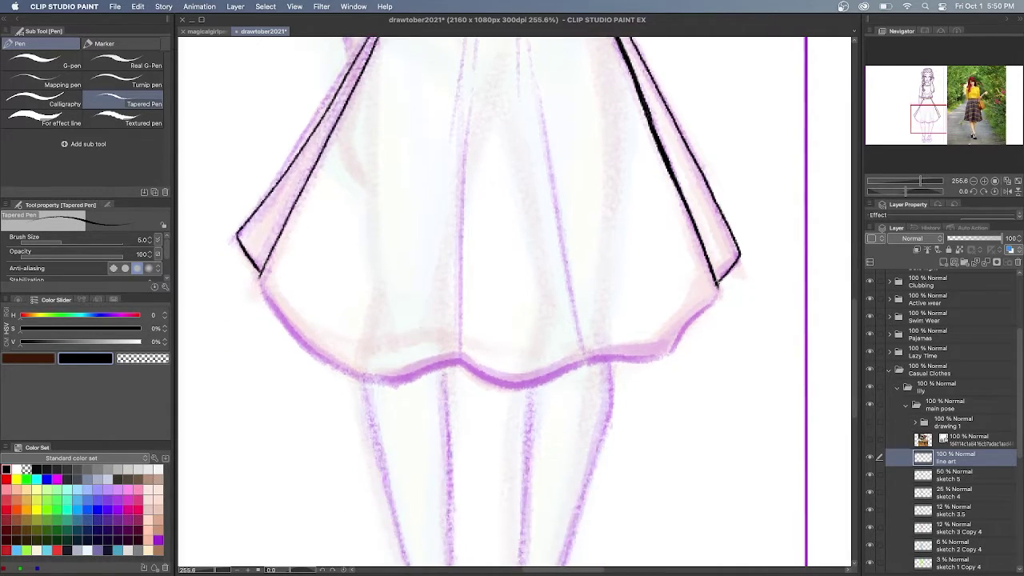
pyautogui.moveTo(717, 283)
pyautogui.mouseDown()
pyautogui.moveTo(646, 361)
pyautogui.moveTo(510, 378)
pyautogui.mouseUp()
pyautogui.moveTo(260, 277)
pyautogui.mouseDown()
pyautogui.moveTo(406, 385)
pyautogui.moveTo(523, 385)
pyautogui.mouseUp()
pyautogui.scroll(5, 523, 385)
pyautogui.moveTo(518, 58); pyautogui.dragTo(586, 480)
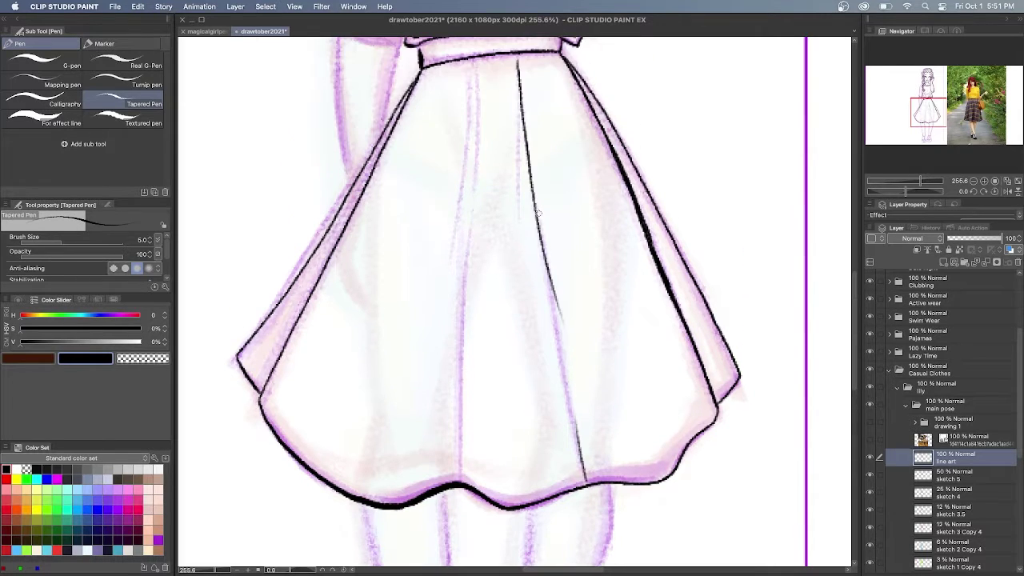
pyautogui.moveTo(472, 57)
pyautogui.mouseDown()
pyautogui.moveTo(471, 451)
pyautogui.moveTo(472, 200)
pyautogui.mouseUp()
pyautogui.moveTo(470, 453); pyautogui.dragTo(472, 482)
# Ink the lowered arm with its shirt sleeve, cuff folds and forearm down to the skirt.
pyautogui.scroll(6, 454, 336)
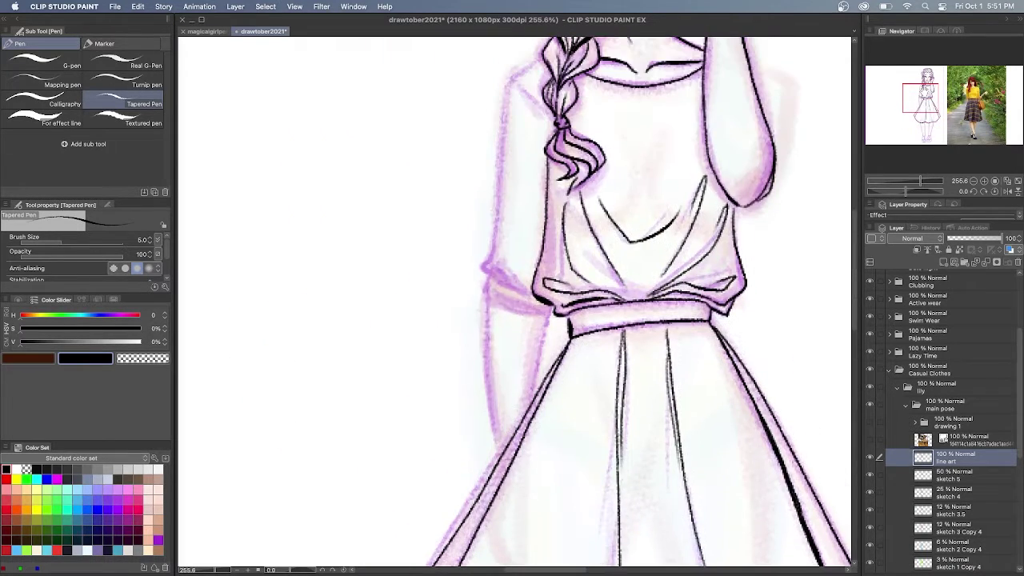
pyautogui.moveTo(537, 58)
pyautogui.mouseDown()
pyautogui.moveTo(511, 90)
pyautogui.moveTo(492, 237)
pyautogui.moveTo(483, 264)
pyautogui.mouseUp()
pyautogui.moveTo(548, 302)
pyautogui.mouseDown()
pyautogui.moveTo(500, 269)
pyautogui.moveTo(531, 283)
pyautogui.mouseUp()
pyautogui.moveTo(550, 309)
pyautogui.mouseDown()
pyautogui.moveTo(511, 291)
pyautogui.moveTo(499, 257)
pyautogui.moveTo(512, 312)
pyautogui.mouseUp()
pyautogui.hotkey('ctrl', 'z')
pyautogui.moveTo(548, 314); pyautogui.dragTo(535, 397)
pyautogui.moveTo(487, 294); pyautogui.dragTo(501, 453)
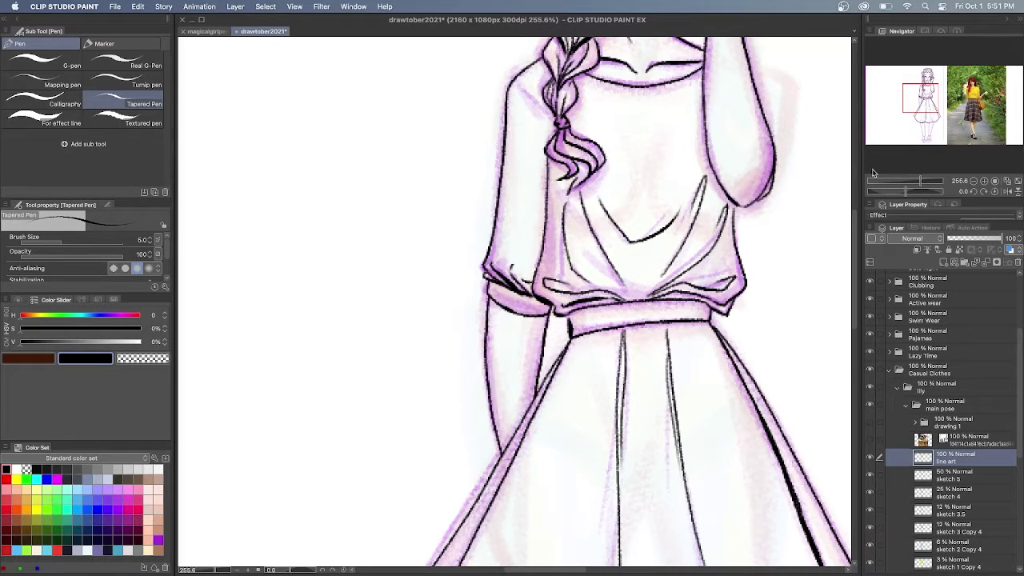
# Ink both lower legs from the skirt hem to the feet, including one shoe's rounded toe.
pyautogui.scroll(-10, 560, 319)
pyautogui.moveTo(512, 153)
pyautogui.mouseDown()
pyautogui.moveTo(558, 328)
pyautogui.moveTo(560, 392)
pyautogui.mouseUp()
pyautogui.moveTo(594, 137)
pyautogui.mouseDown()
pyautogui.moveTo(600, 317)
pyautogui.moveTo(624, 494)
pyautogui.mouseUp()
pyautogui.moveTo(679, 156); pyautogui.dragTo(636, 488)
pyautogui.moveTo(760, 132)
pyautogui.mouseDown()
pyautogui.moveTo(712, 461)
pyautogui.moveTo(719, 492)
pyautogui.mouseUp()
pyautogui.moveTo(637, 484)
pyautogui.mouseDown()
pyautogui.moveTo(687, 507)
pyautogui.moveTo(719, 492)
pyautogui.mouseUp()
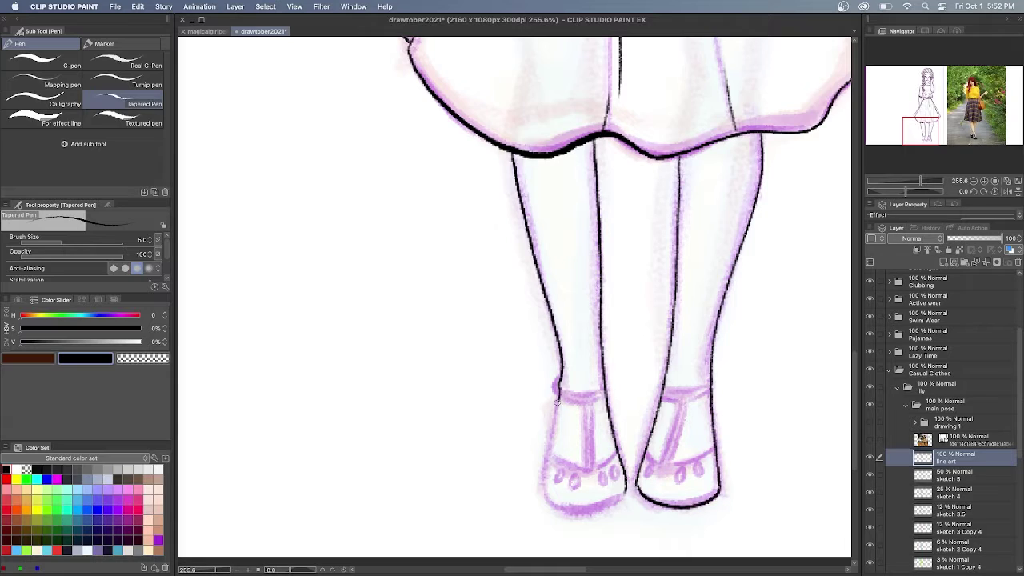
# Ink the other shoe's outline and the T-straps and openings on both shoes.
pyautogui.moveTo(557, 402)
pyautogui.mouseDown()
pyautogui.moveTo(619, 495)
pyautogui.moveTo(546, 489)
pyautogui.mouseUp()
pyautogui.moveTo(622, 496); pyautogui.dragTo(549, 495)
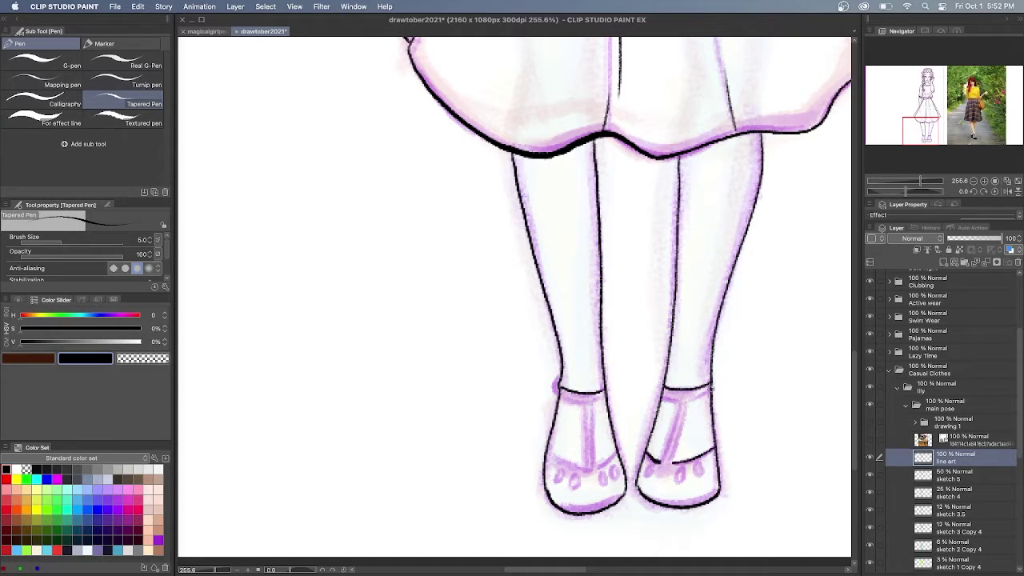
pyautogui.moveTo(681, 398); pyautogui.dragTo(662, 460)
pyautogui.moveTo(550, 457); pyautogui.dragTo(585, 471)
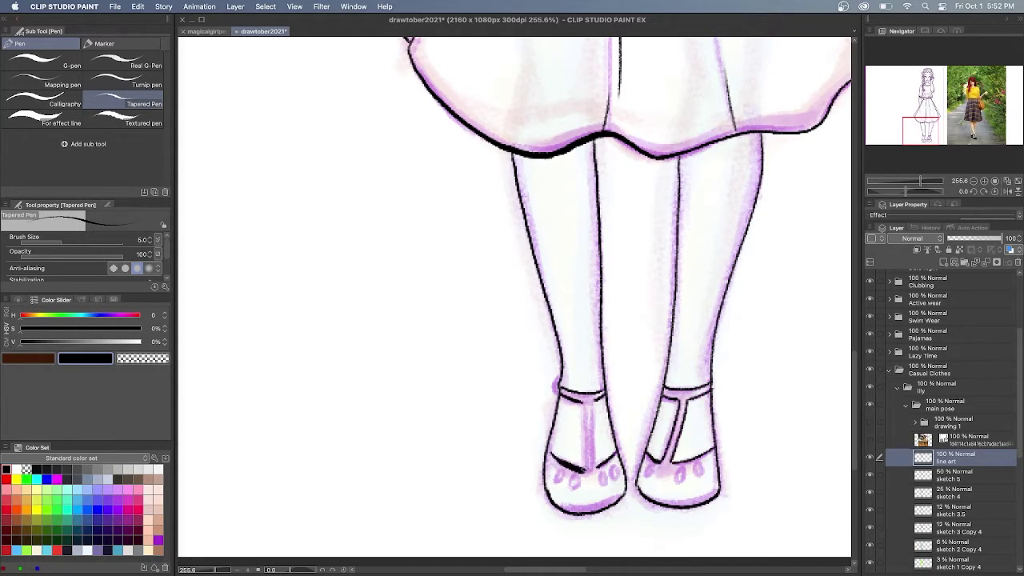
pyautogui.moveTo(585, 404)
pyautogui.mouseDown()
pyautogui.moveTo(586, 473)
pyautogui.moveTo(595, 462)
pyautogui.mouseUp()
# Ink the small oval cutouts along the toes of both shoes.
pyautogui.moveTo(600, 472)
pyautogui.mouseDown()
pyautogui.moveTo(603, 485)
pyautogui.moveTo(615, 478)
pyautogui.moveTo(574, 479)
pyautogui.mouseUp()
pyautogui.moveTo(562, 473); pyautogui.dragTo(561, 473)
pyautogui.moveTo(551, 464); pyautogui.dragTo(550, 466)
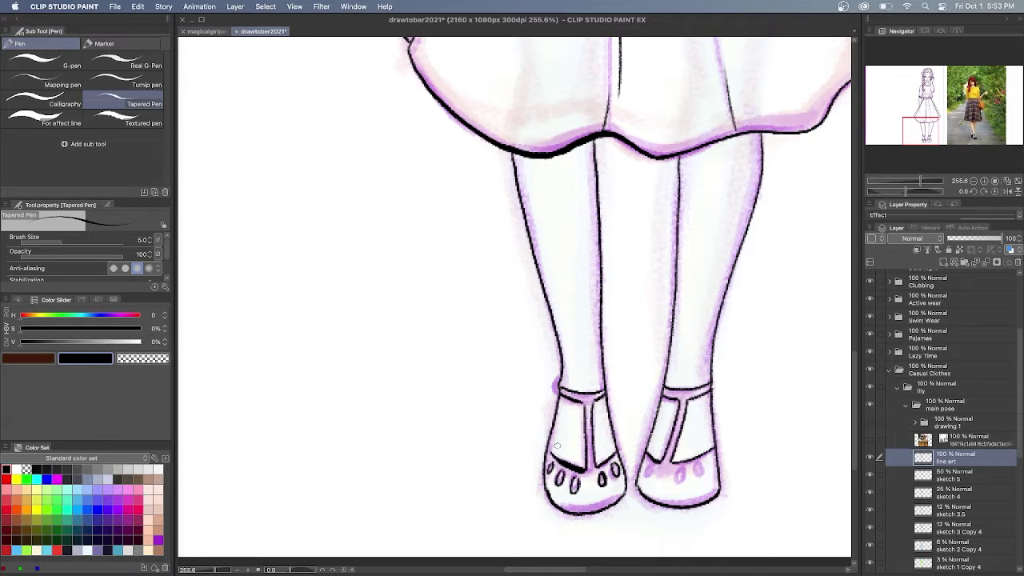
pyautogui.moveTo(692, 472); pyautogui.dragTo(691, 474)
pyautogui.moveTo(707, 466); pyautogui.dragTo(707, 468)
# Hide all the sketch layers from sketch 5 to sketch 1 Copy 4, leaving the line art visible.
pyautogui.scroll(-2, 685, 437)
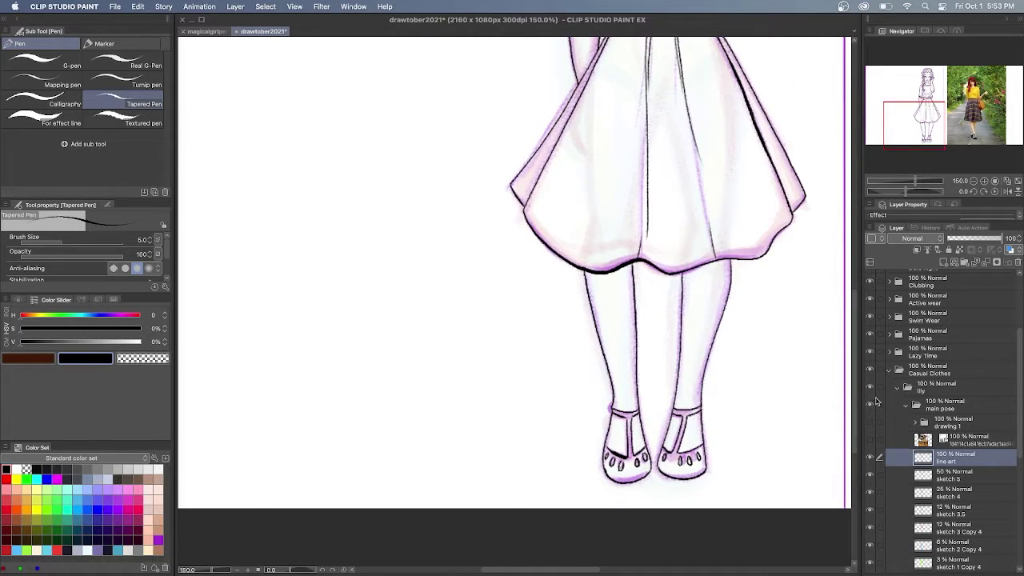
pyautogui.scroll(-3, 639, 336)
pyautogui.scroll(1, 679, 304)
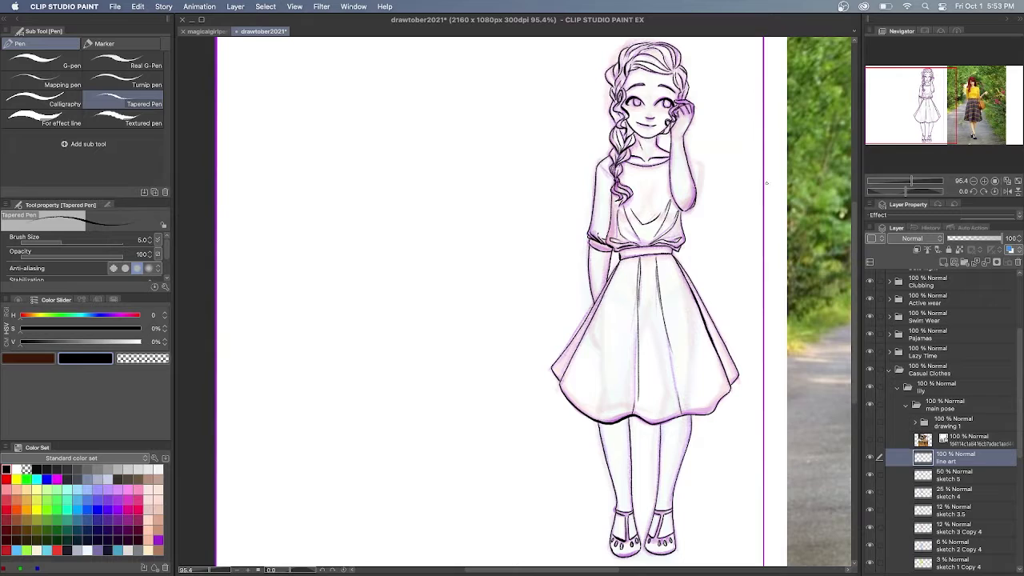
pyautogui.moveTo(1019, 398); pyautogui.dragTo(1019, 433)
pyautogui.moveTo(870, 482); pyautogui.dragTo(870, 394)
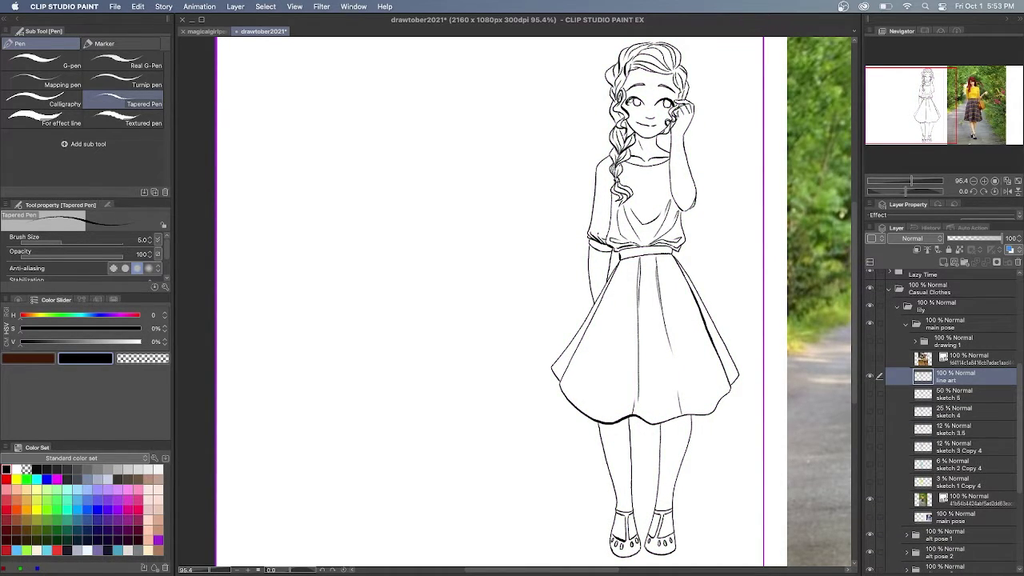
# Add a layer beneath the line art and paint a blue-grey backdrop behind the whole figure with the Fill-in-mono pen.
pyautogui.moveTo(906, 89); pyautogui.dragTo(918, 91)
pyautogui.moveTo(911, 180); pyautogui.dragTo(910, 181)
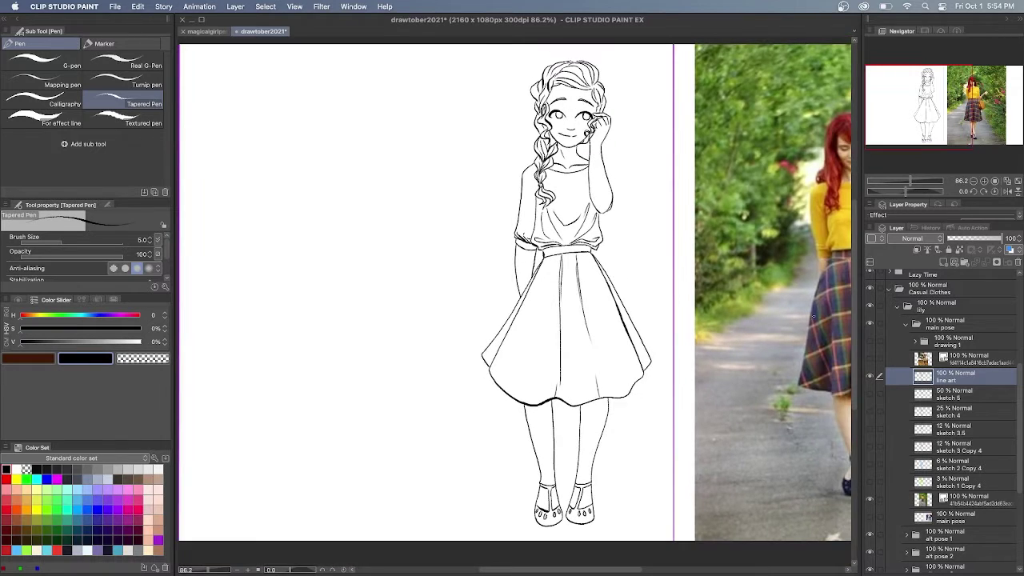
pyautogui.moveTo(918, 105); pyautogui.dragTo(918, 103)
pyautogui.click(950, 393)
pyautogui.click(943, 262)
pyautogui.click(119, 44)
pyautogui.click(87, 479)
pyautogui.moveTo(420, 244)
pyautogui.mouseDown()
pyautogui.moveTo(480, 128)
pyautogui.moveTo(472, 364)
pyautogui.moveTo(639, 304)
pyautogui.moveTo(640, 519)
pyautogui.moveTo(662, 276)
pyautogui.moveTo(497, 61)
pyautogui.mouseUp()
# Add another layer above the backdrop named "skin base" and set the brush size to 10.
pyautogui.click(943, 262)
pyautogui.doubleClick(949, 398)
pyautogui.write('skin base')
pyautogui.press('Return')
pyautogui.click(140, 240)
pyautogui.write('10')
pyautogui.press('Return')
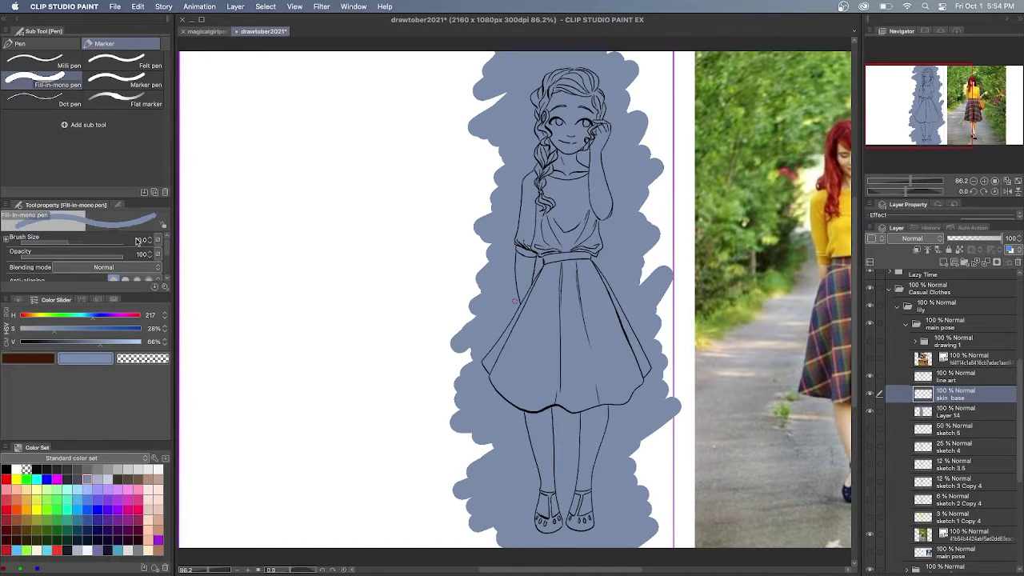
# Paint the ear and trace the inside edge of the face in pale peach on the skin base layer.
pyautogui.click(157, 489)
pyautogui.moveTo(909, 180); pyautogui.dragTo(919, 180)
pyautogui.moveTo(922, 91); pyautogui.dragTo(923, 85)
pyautogui.moveTo(517, 147); pyautogui.dragTo(514, 154)
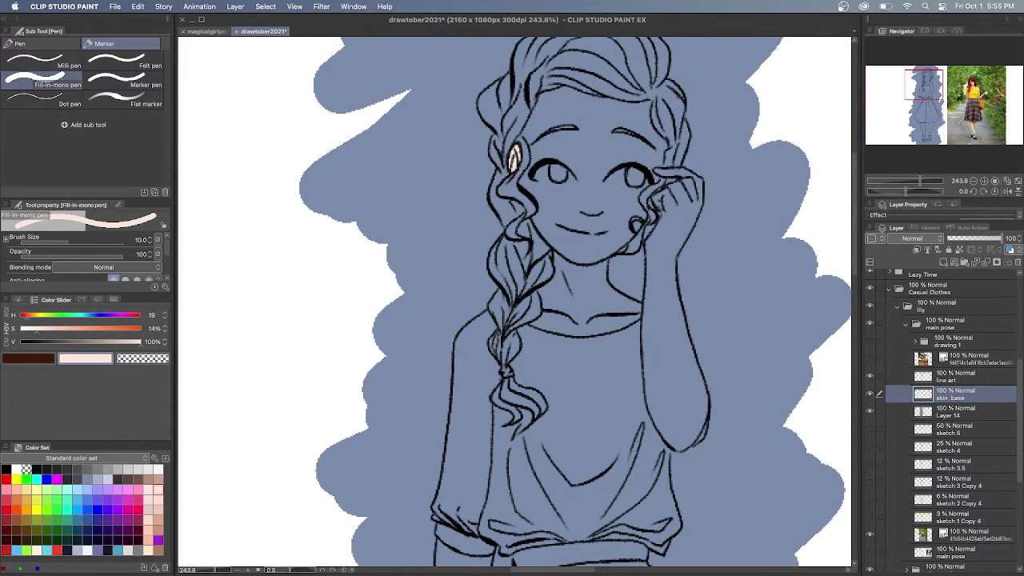
pyautogui.moveTo(652, 103)
pyautogui.mouseDown()
pyautogui.moveTo(555, 90)
pyautogui.moveTo(521, 140)
pyautogui.moveTo(541, 205)
pyautogui.moveTo(587, 262)
pyautogui.mouseUp()
pyautogui.moveTo(637, 221); pyautogui.dragTo(584, 259)
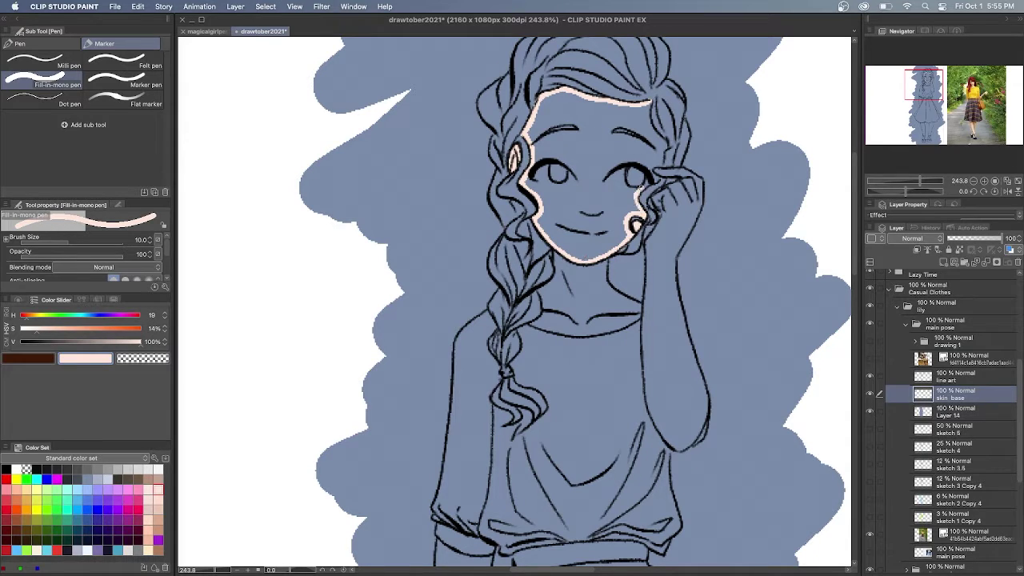
pyautogui.moveTo(660, 158); pyautogui.dragTo(648, 104)
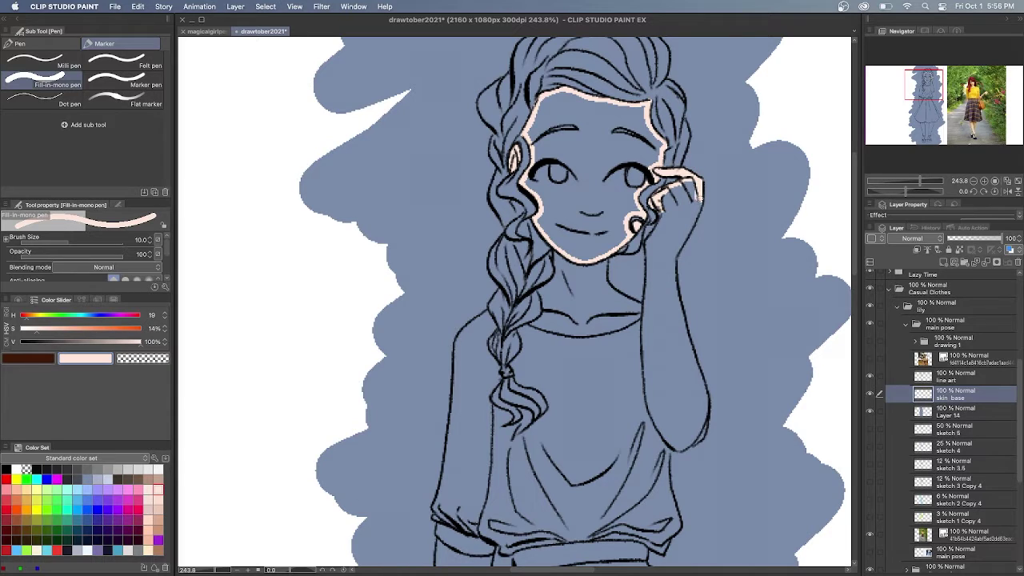
# Outline and fill the raised arm and the neck down to the shirt collar in pale peach on the skin base layer.
pyautogui.moveTo(701, 197)
pyautogui.mouseDown()
pyautogui.moveTo(676, 286)
pyautogui.moveTo(684, 449)
pyautogui.mouseUp()
pyautogui.moveTo(664, 208)
pyautogui.mouseDown()
pyautogui.moveTo(648, 251)
pyautogui.moveTo(650, 411)
pyautogui.moveTo(684, 450)
pyautogui.mouseUp()
pyautogui.moveTo(556, 259); pyautogui.dragTo(550, 282)
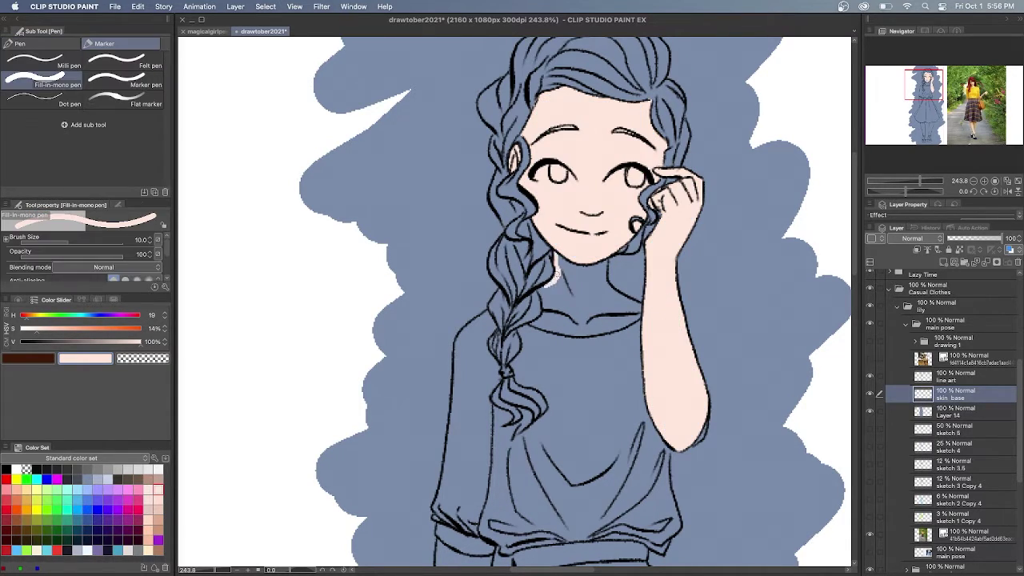
pyautogui.moveTo(616, 329); pyautogui.dragTo(538, 325)
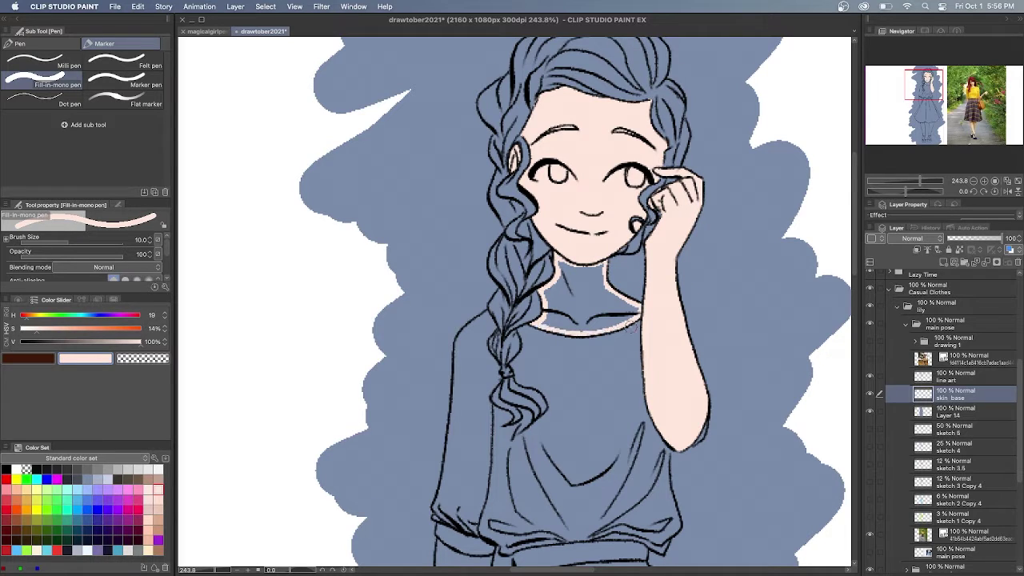
pyautogui.press('g')
pyautogui.click(584, 292)
pyautogui.press('p')
# Outline the lowered forearm between the sleeve cuff and the skirt in pale peach and fill it.
pyautogui.scroll(-8, 493, 222)
pyautogui.moveTo(491, 221); pyautogui.dragTo(455, 327)
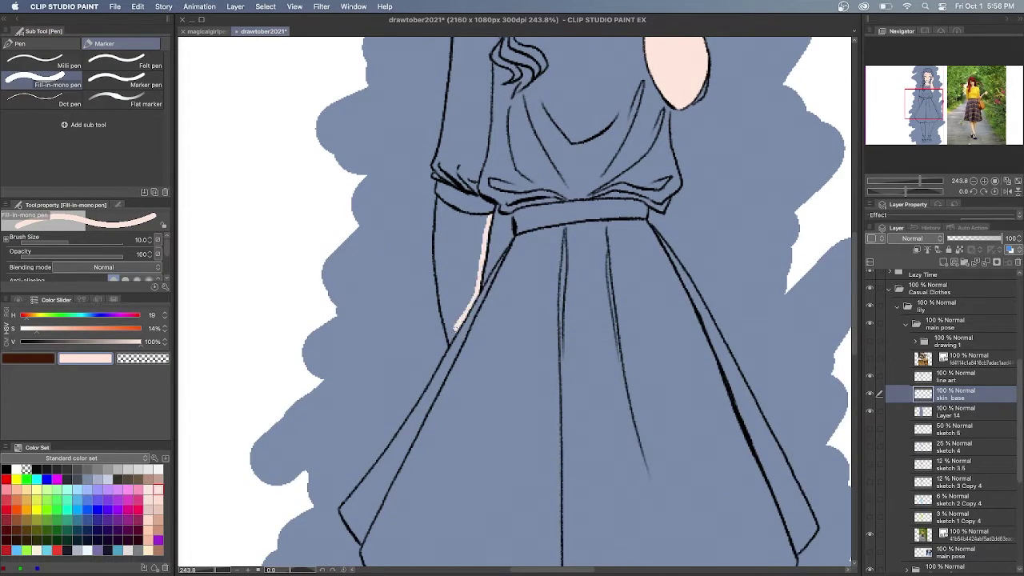
pyautogui.moveTo(486, 221)
pyautogui.mouseDown()
pyautogui.moveTo(438, 209)
pyautogui.moveTo(448, 339)
pyautogui.mouseUp()
pyautogui.press('g')
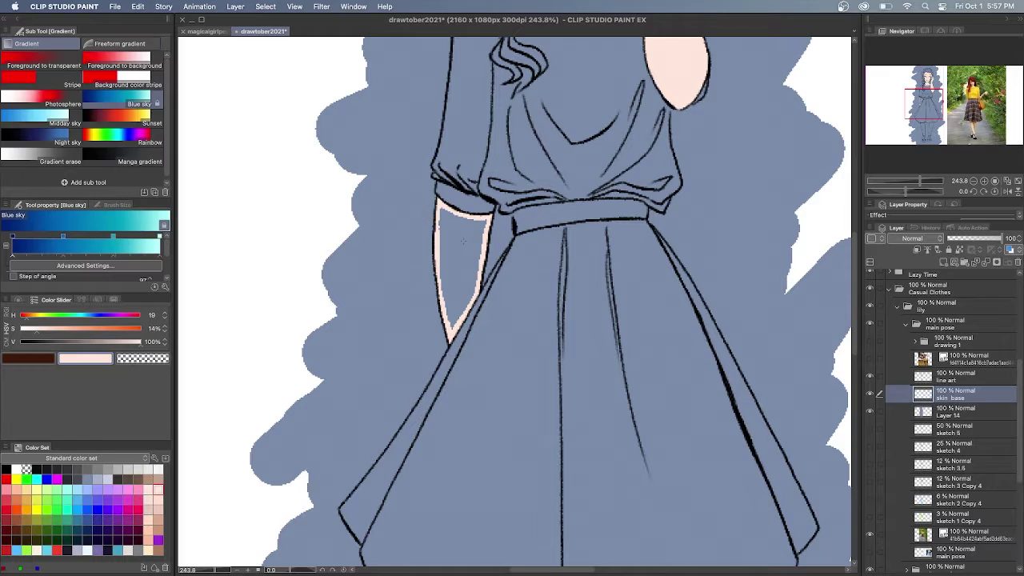
pyautogui.click(461, 243)
pyautogui.press('p')
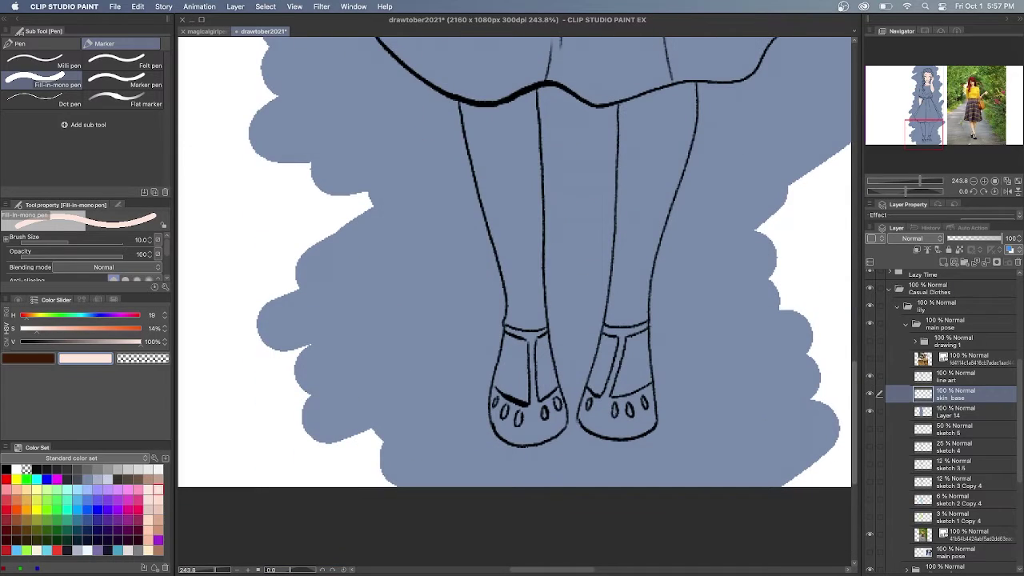
# Trace the inside edges of both legs and the bare foot areas between the shoe straps in pale peach.
pyautogui.moveTo(536, 93)
pyautogui.mouseDown()
pyautogui.moveTo(461, 103)
pyautogui.moveTo(516, 325)
pyautogui.mouseUp()
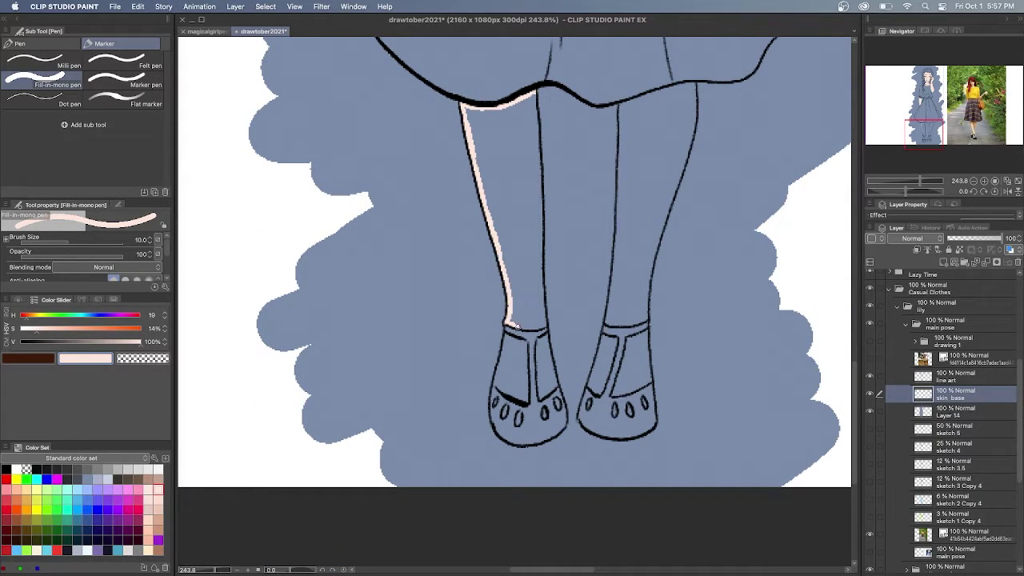
pyautogui.moveTo(535, 104); pyautogui.dragTo(543, 323)
pyautogui.moveTo(524, 335)
pyautogui.mouseDown()
pyautogui.moveTo(497, 352)
pyautogui.moveTo(526, 400)
pyautogui.moveTo(556, 397)
pyautogui.mouseUp()
pyautogui.moveTo(614, 339); pyautogui.dragTo(604, 379)
pyautogui.moveTo(606, 356); pyautogui.dragTo(591, 392)
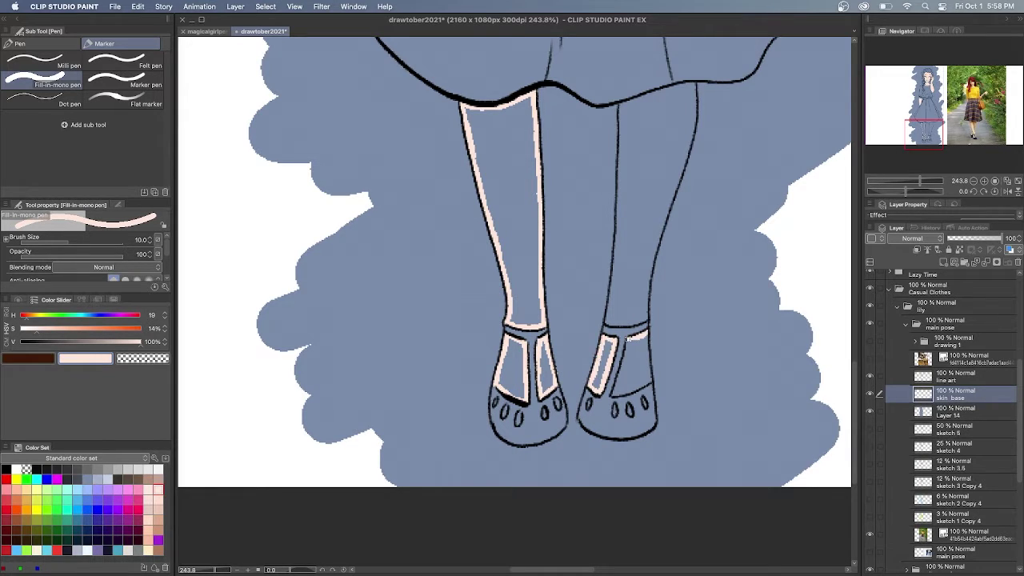
pyautogui.moveTo(627, 337); pyautogui.dragTo(648, 387)
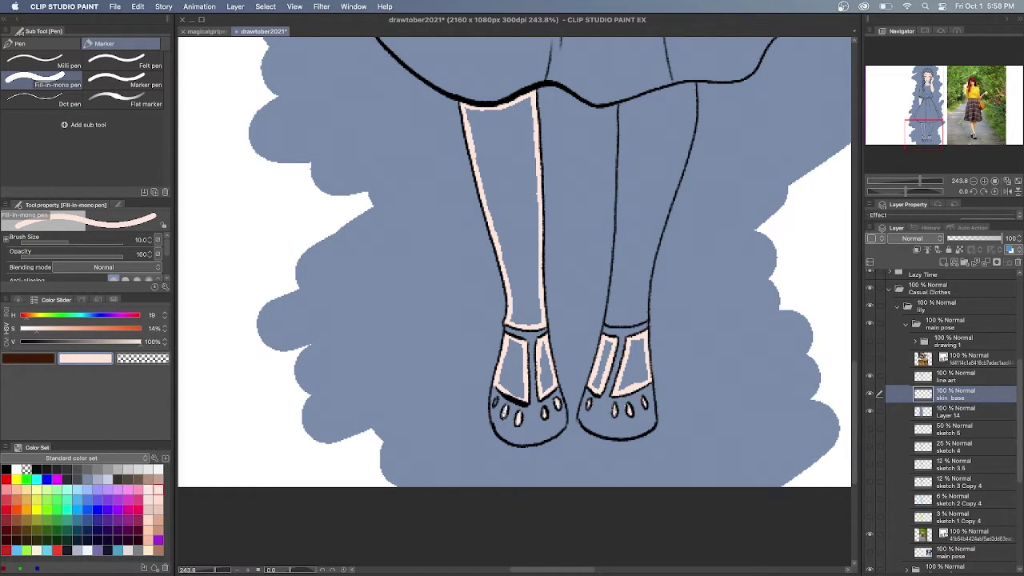
pyautogui.moveTo(694, 83)
pyautogui.mouseDown()
pyautogui.moveTo(637, 99)
pyautogui.moveTo(608, 323)
pyautogui.moveTo(648, 320)
pyautogui.mouseUp()
pyautogui.moveTo(694, 85); pyautogui.dragTo(647, 318)
# Fill the outlined legs and bare foot areas with pale peach.
pyautogui.press('g')
pyautogui.press('g')
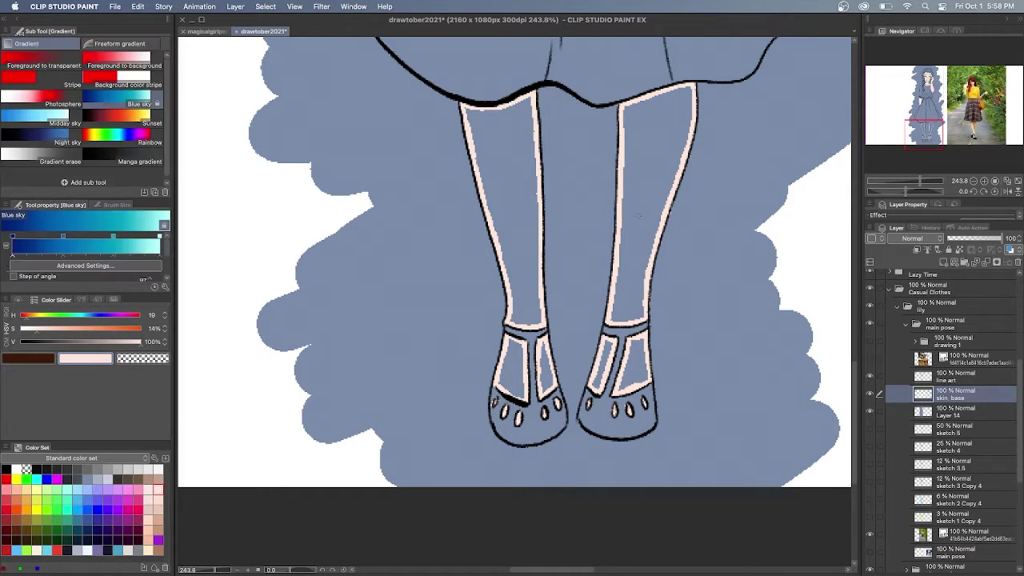
pyautogui.click(646, 192)
pyautogui.click(516, 207)
pyautogui.click(512, 366)
pyautogui.click(602, 367)
pyautogui.click(635, 365)
pyautogui.press('p')
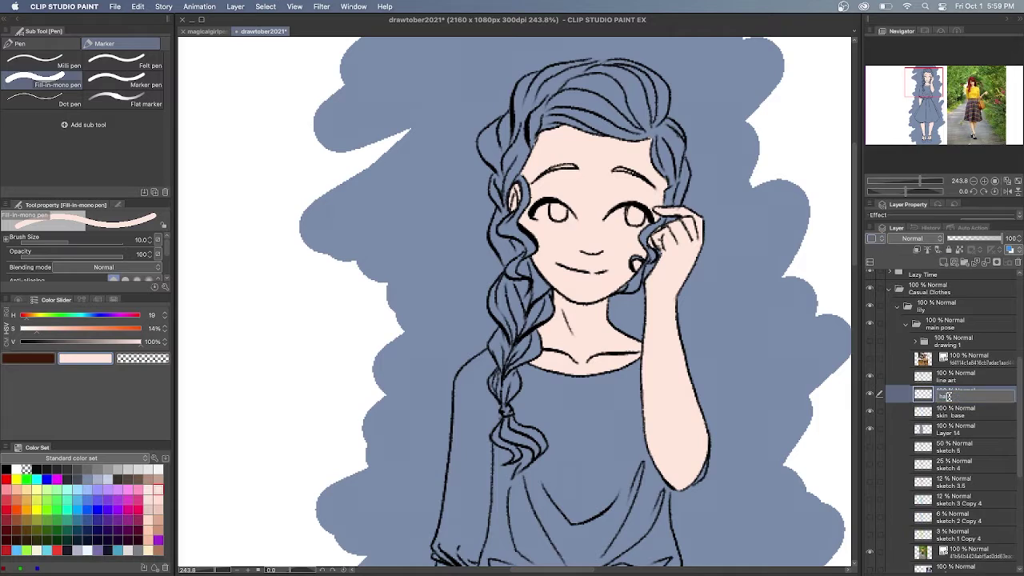
# Trace the hair beside the raised hand in pale yellow on a new layer named "hair base".
pyautogui.scroll(-3, 595, 97)
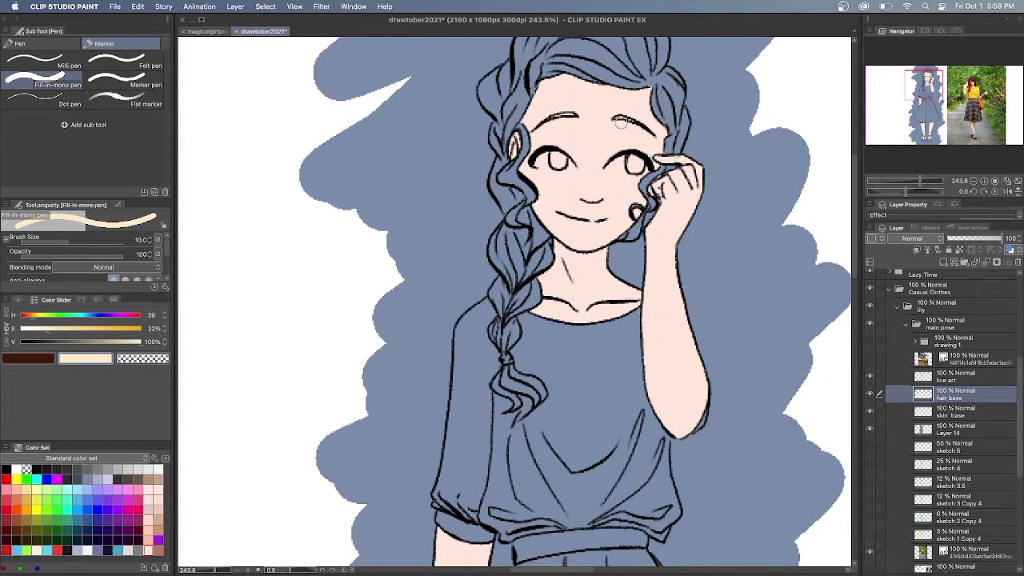
pyautogui.scroll(2, 619, 122)
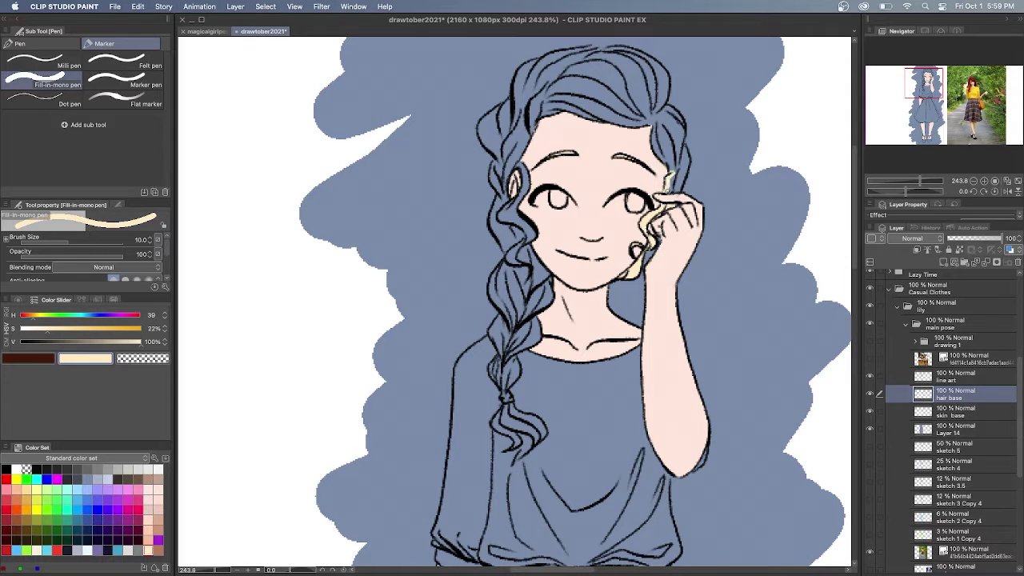
pyautogui.moveTo(667, 181)
pyautogui.mouseDown()
pyautogui.moveTo(686, 150)
pyautogui.moveTo(662, 127)
pyautogui.moveTo(684, 133)
pyautogui.mouseUp()
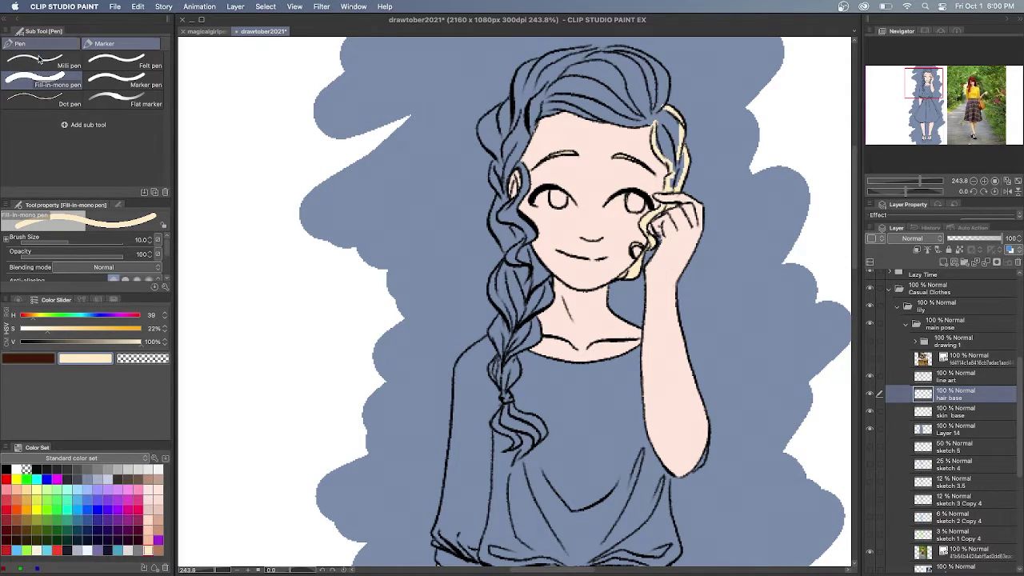
# Set the main color to black for the line art pen, and return to the pale yellow marker on the hair base layer.
pyautogui.click(40, 44)
pyautogui.click(28, 358)
pyautogui.click(6, 470)
pyautogui.click(956, 376)
pyautogui.click(120, 44)
pyautogui.click(86, 358)
pyautogui.click(955, 394)
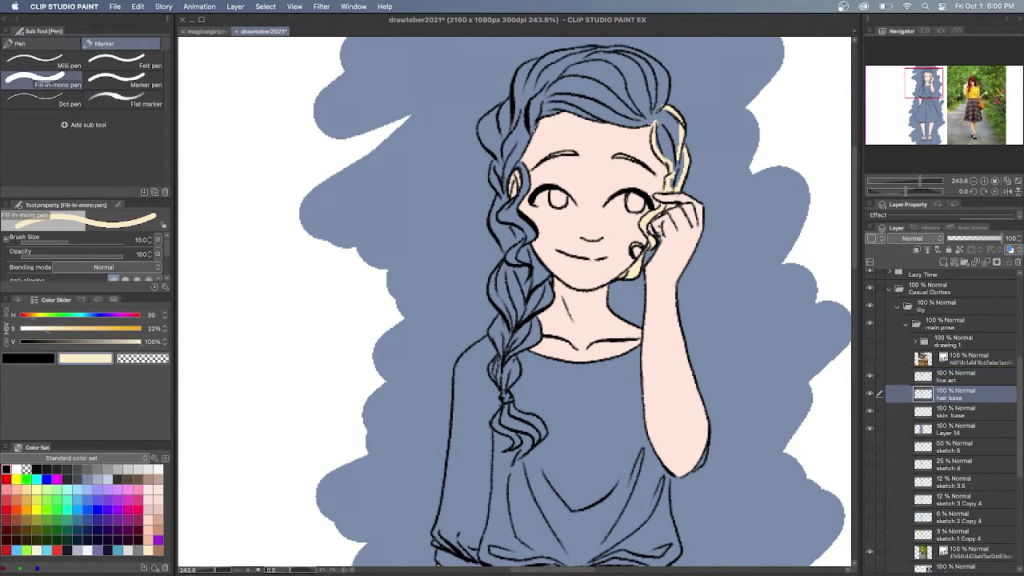
# Trace the outer contour of the hair, the strands around the ear and the hairline in pale yellow.
pyautogui.moveTo(657, 111)
pyautogui.mouseDown()
pyautogui.moveTo(663, 68)
pyautogui.moveTo(620, 49)
pyautogui.mouseUp()
pyautogui.moveTo(552, 55)
pyautogui.mouseDown()
pyautogui.moveTo(482, 135)
pyautogui.moveTo(504, 257)
pyautogui.mouseUp()
pyautogui.moveTo(533, 128); pyautogui.dragTo(509, 171)
pyautogui.moveTo(511, 167)
pyautogui.mouseDown()
pyautogui.moveTo(503, 200)
pyautogui.moveTo(519, 191)
pyautogui.mouseUp()
pyautogui.moveTo(531, 187); pyautogui.dragTo(511, 234)
pyautogui.moveTo(659, 125); pyautogui.dragTo(577, 110)
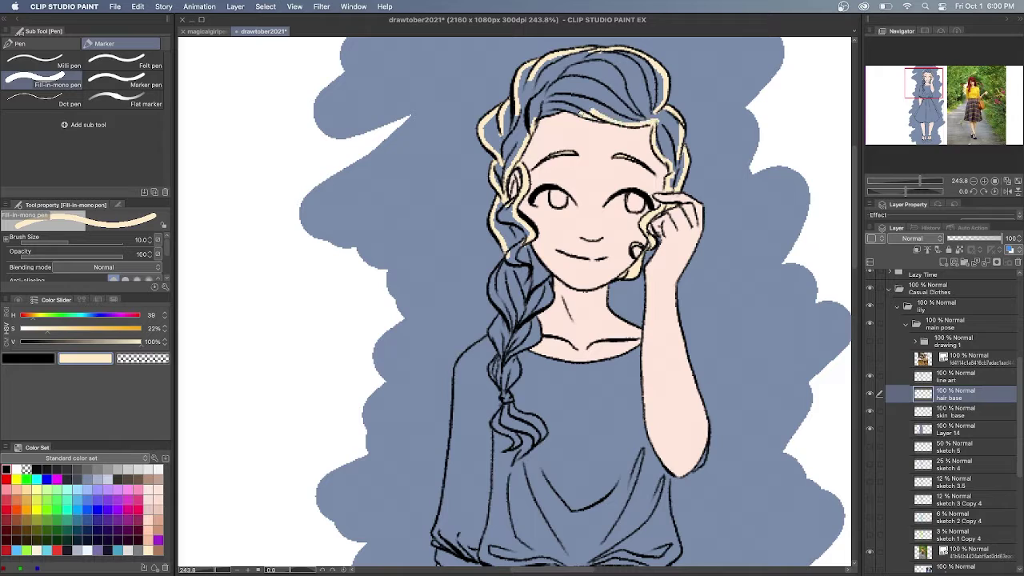
# Trace both edges of the braid and its loose tail in pale yellow.
pyautogui.moveTo(551, 280)
pyautogui.mouseDown()
pyautogui.moveTo(512, 331)
pyautogui.moveTo(509, 357)
pyautogui.mouseUp()
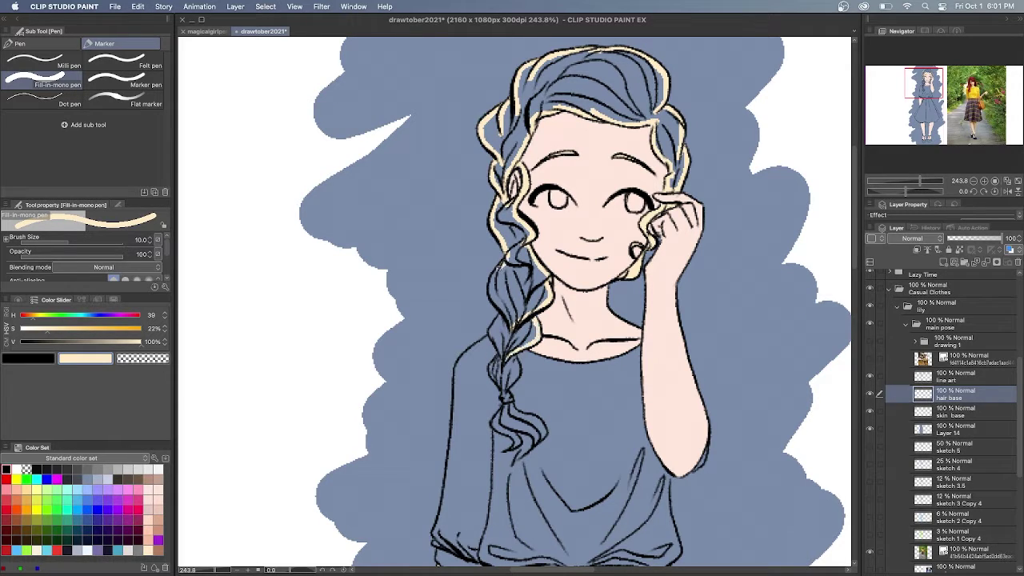
pyautogui.moveTo(504, 267); pyautogui.dragTo(490, 329)
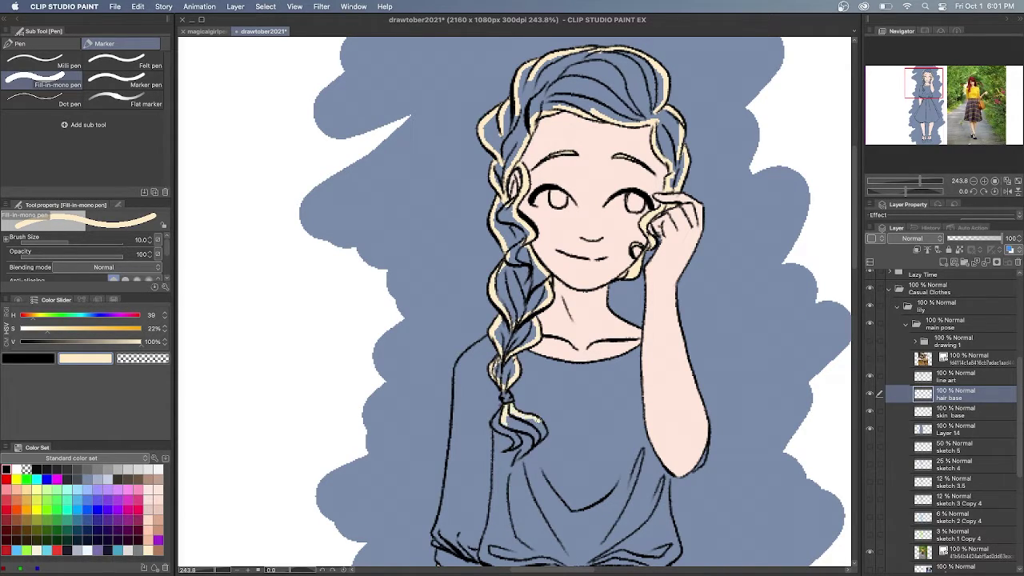
pyautogui.moveTo(542, 418); pyautogui.dragTo(531, 441)
pyautogui.moveTo(529, 414)
pyautogui.mouseDown()
pyautogui.moveTo(509, 433)
pyautogui.moveTo(525, 433)
pyautogui.mouseUp()
pyautogui.moveTo(501, 411); pyautogui.dragTo(492, 424)
pyautogui.moveTo(516, 420); pyautogui.dragTo(494, 439)
# Fill the braid and the hair on top of the head with pale yellow on the hair base layer.
pyautogui.press('g')
pyautogui.click(512, 335)
pyautogui.click(504, 371)
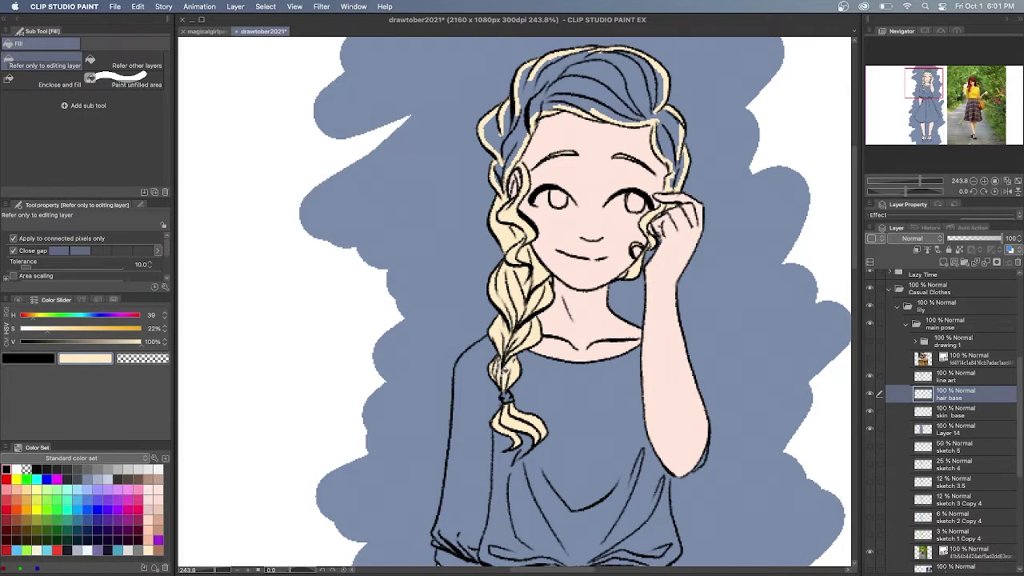
pyautogui.click(591, 83)
pyautogui.press('p')
# Add a layer named "eye base" and paint the eye whites very pale blue and the irises grey-blue.
pyautogui.click(944, 262)
pyautogui.doubleClick(948, 397)
pyautogui.write('eyesase')
pyautogui.press('Return')
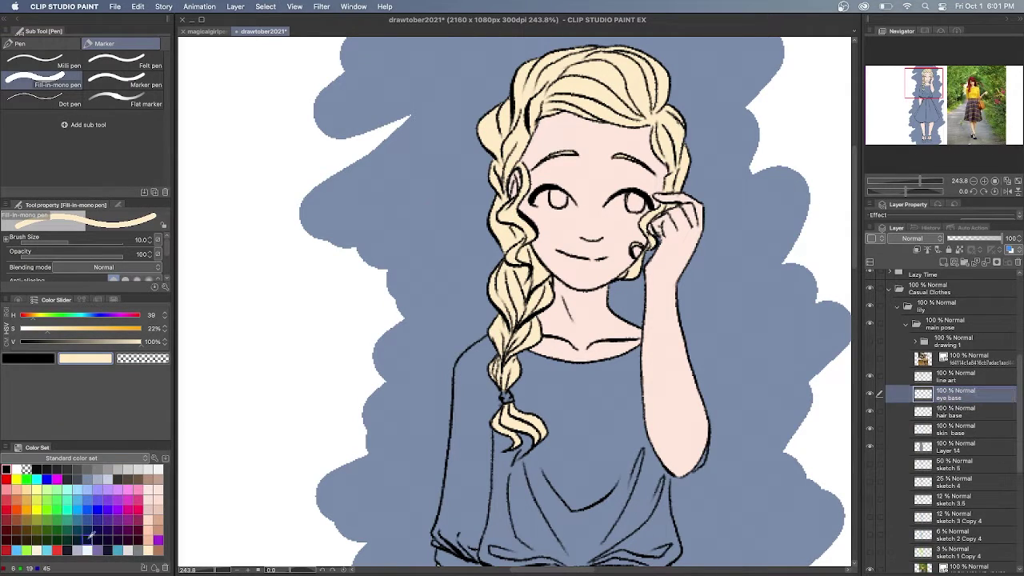
pyautogui.click(88, 551)
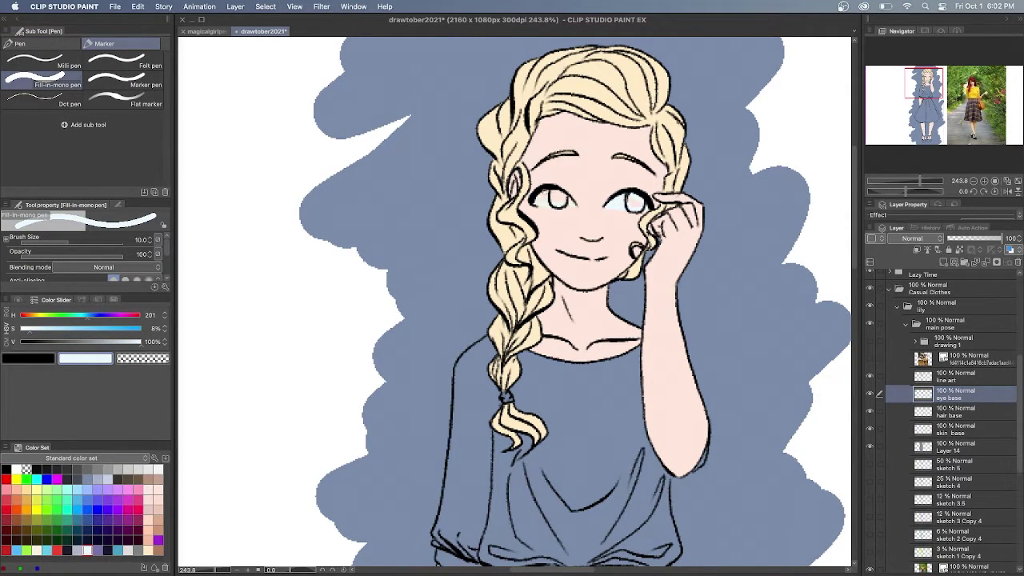
pyautogui.click(138, 549)
pyautogui.moveTo(558, 193)
pyautogui.mouseDown()
pyautogui.moveTo(563, 204)
pyautogui.moveTo(557, 195)
pyautogui.mouseUp()
pyautogui.click(96, 479)
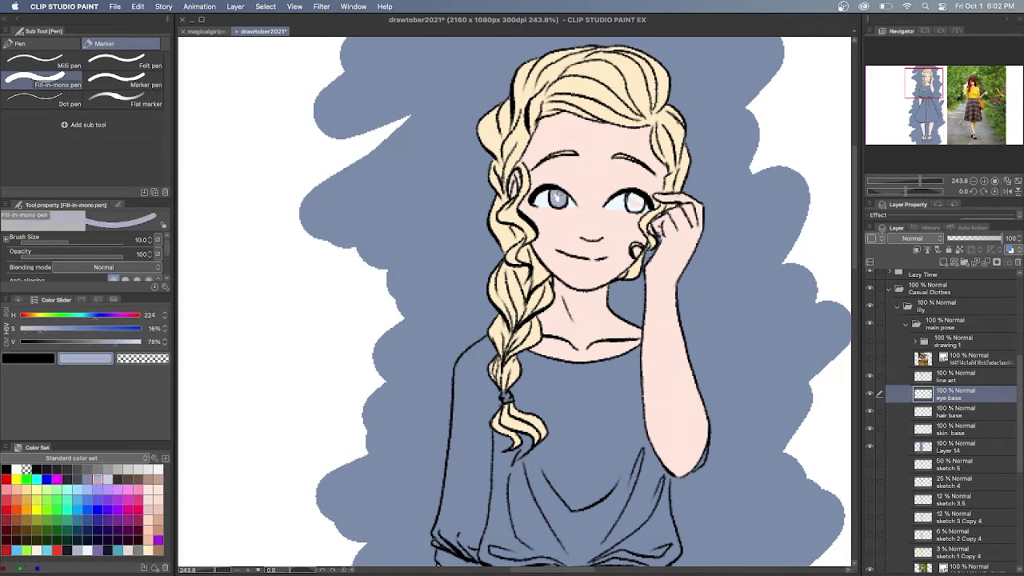
# Add a layer named "shirt base" and sample the yellow of the shirt in the reference photo.
pyautogui.scroll(-5, 840, 270)
pyautogui.click(944, 262)
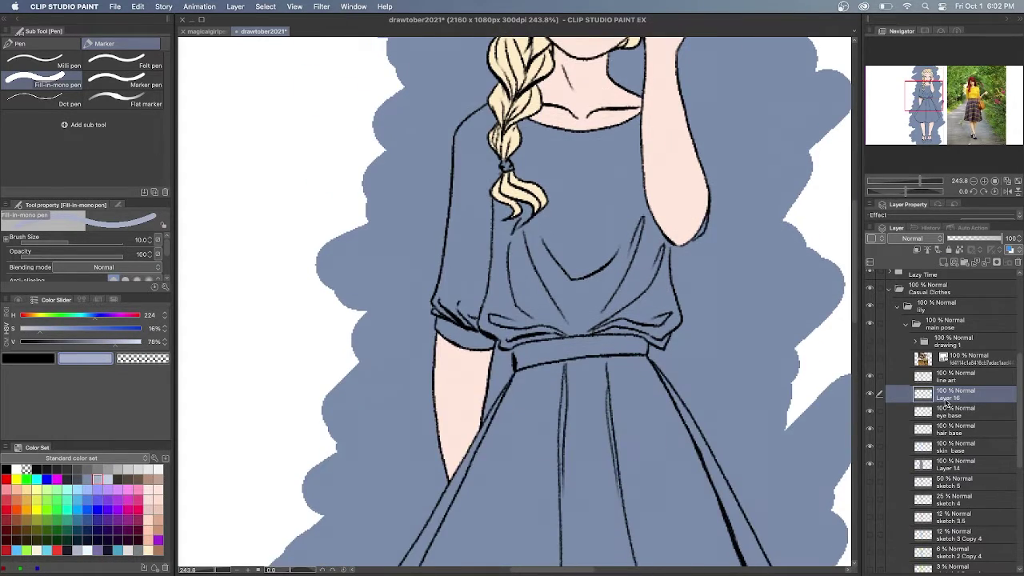
pyautogui.doubleClick(949, 397)
pyautogui.write('shirt base')
pyautogui.press('Return')
pyautogui.hscroll(10, 733, 240)
pyautogui.press('i')
pyautogui.click(733, 222)
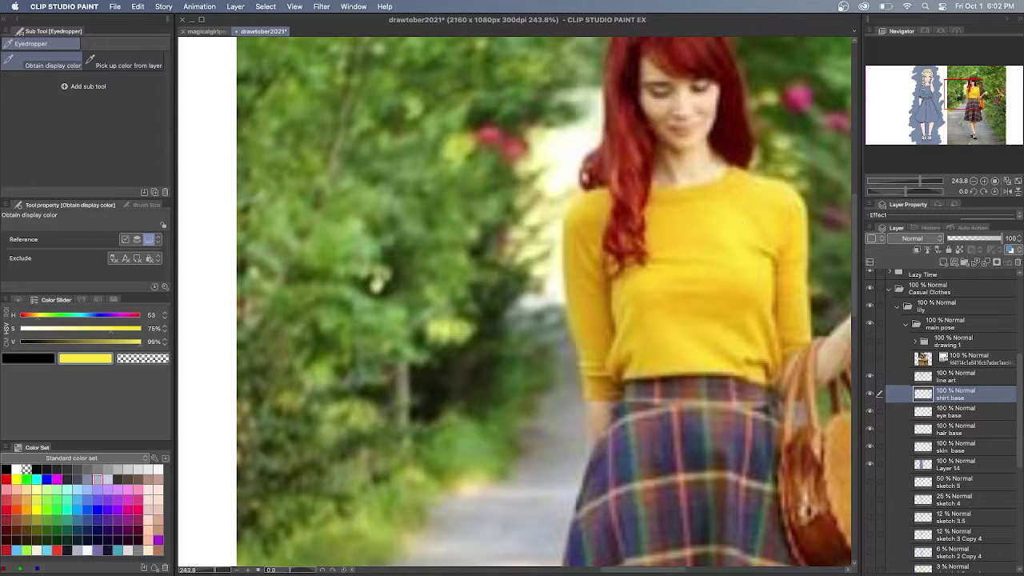
pyautogui.press('p')
# Trace the sleeve, the neckline, the edge around the braid and the shirt body in yellow, and fill the shirt.
pyautogui.hscroll(-15, 733, 221)
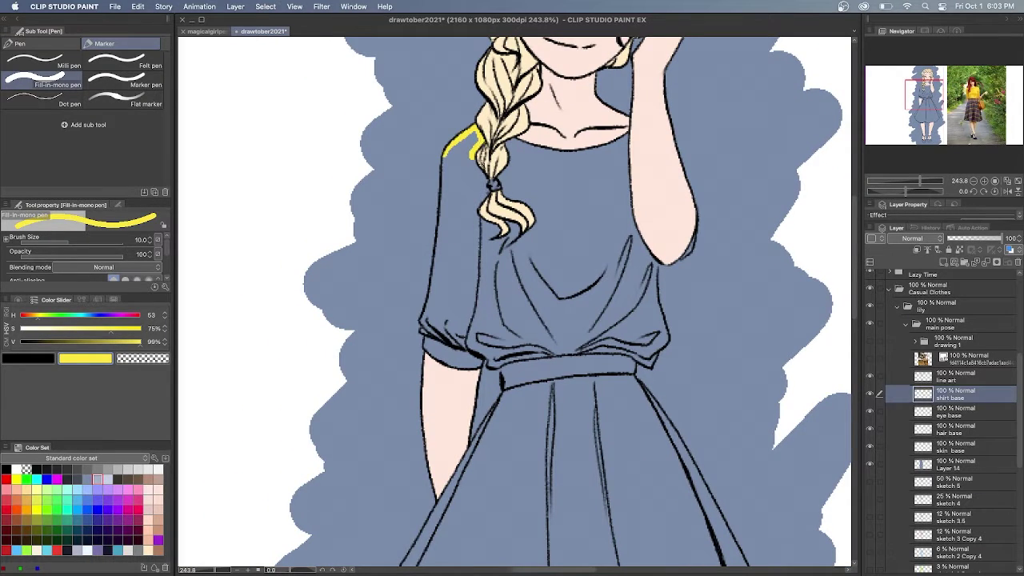
pyautogui.moveTo(441, 222); pyautogui.dragTo(426, 311)
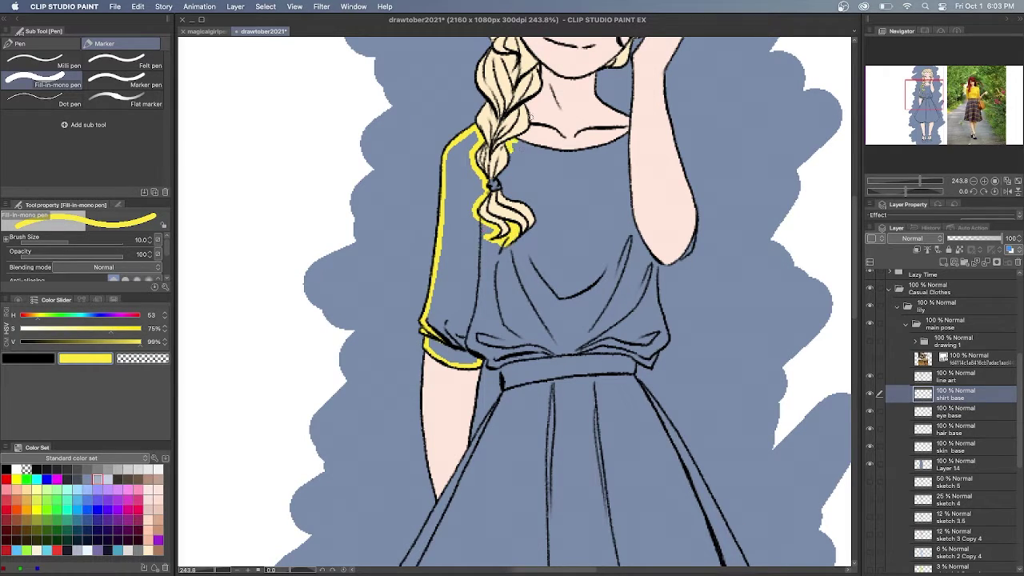
pyautogui.moveTo(536, 198); pyautogui.dragTo(508, 245)
pyautogui.moveTo(629, 137)
pyautogui.mouseDown()
pyautogui.moveTo(576, 152)
pyautogui.moveTo(512, 143)
pyautogui.mouseUp()
pyautogui.moveTo(627, 138)
pyautogui.mouseDown()
pyautogui.moveTo(654, 268)
pyautogui.moveTo(655, 362)
pyautogui.moveTo(587, 351)
pyautogui.moveTo(496, 364)
pyautogui.mouseUp()
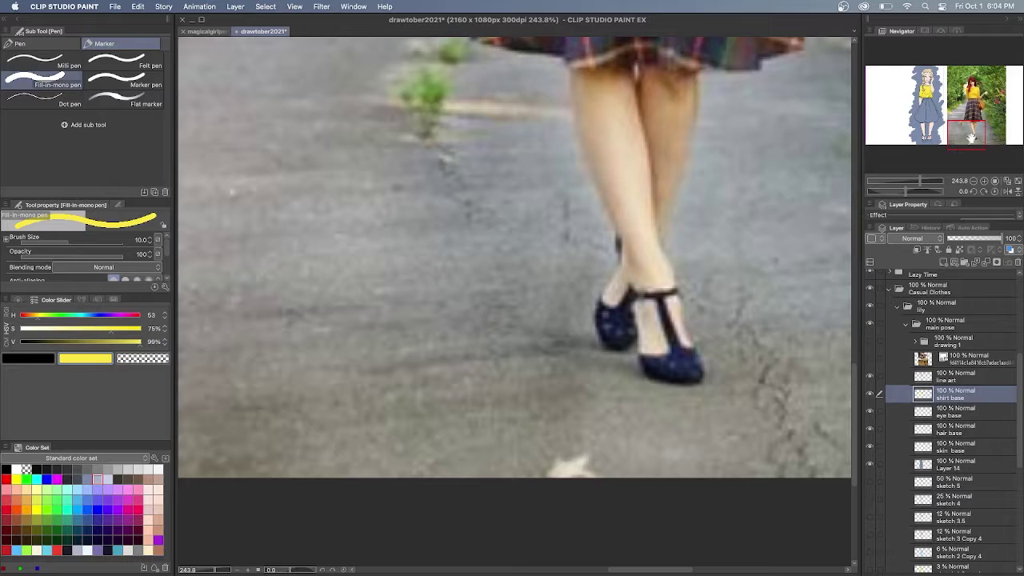
# Sample navy from the reference shoes, paint the waistband and trace the skirt's sides and hem on a "skirt base" layer.
pyautogui.keyDown('alt'); pyautogui.click(682, 356); pyautogui.keyUp('alt')
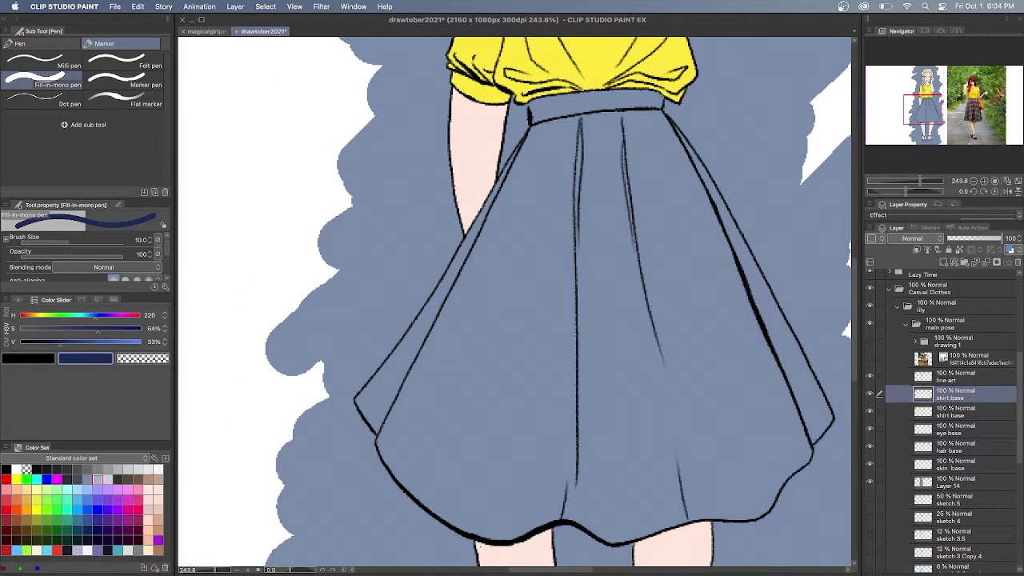
pyautogui.moveTo(661, 106)
pyautogui.mouseDown()
pyautogui.moveTo(601, 91)
pyautogui.moveTo(529, 120)
pyautogui.moveTo(664, 108)
pyautogui.mouseUp()
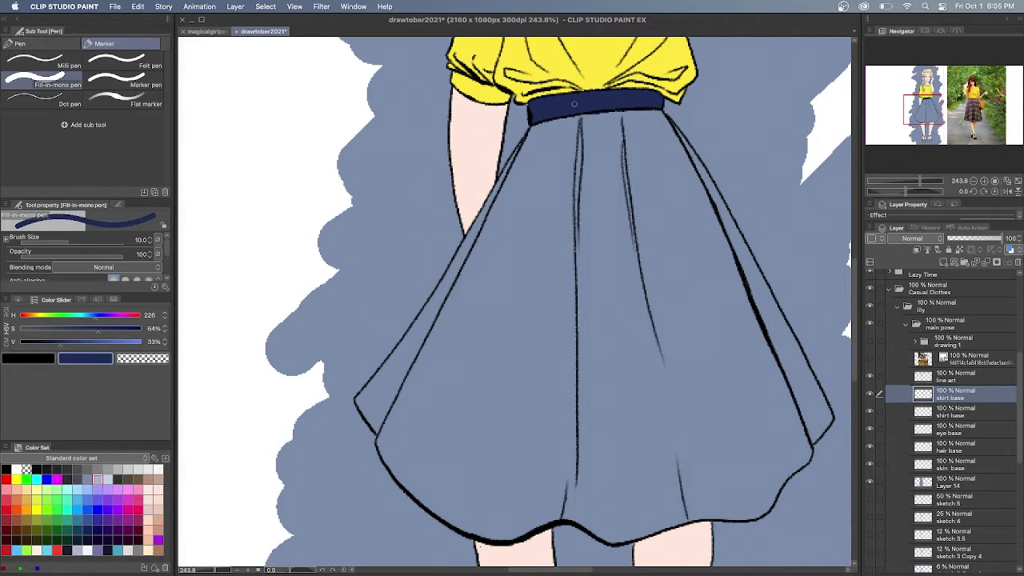
pyautogui.moveTo(573, 104)
pyautogui.mouseDown()
pyautogui.moveTo(712, 185)
pyautogui.moveTo(833, 422)
pyautogui.moveTo(812, 445)
pyautogui.mouseUp()
pyautogui.moveTo(529, 124)
pyautogui.mouseDown()
pyautogui.moveTo(417, 321)
pyautogui.moveTo(358, 400)
pyautogui.moveTo(376, 433)
pyautogui.mouseUp()
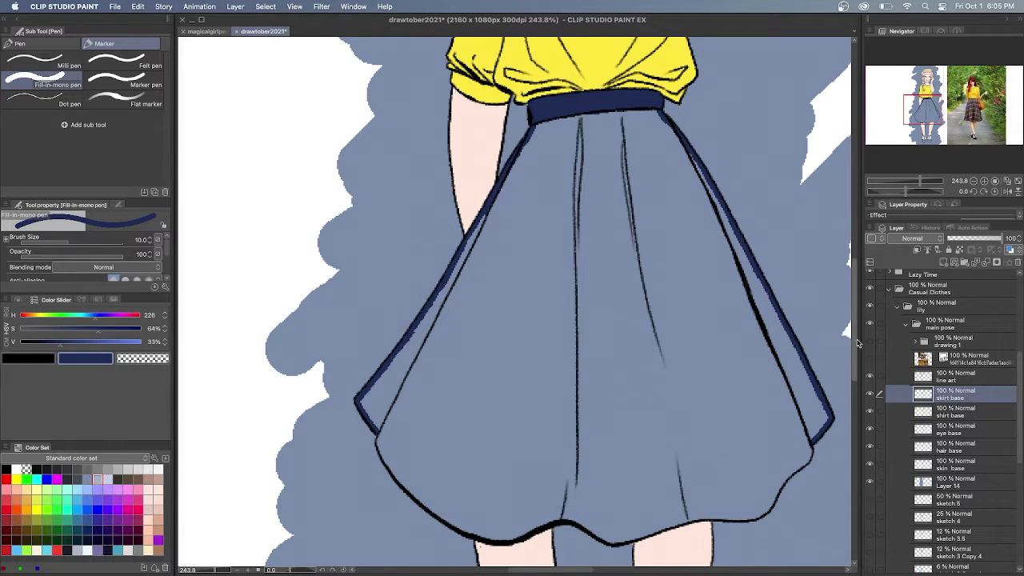
pyautogui.scroll(-2, 856, 342)
pyautogui.moveTo(814, 360)
pyautogui.mouseDown()
pyautogui.moveTo(764, 432)
pyautogui.moveTo(575, 461)
pyautogui.moveTo(493, 459)
pyautogui.moveTo(484, 470)
pyautogui.moveTo(432, 431)
pyautogui.moveTo(379, 356)
pyautogui.mouseUp()
# Sample the leg's skin tone on the skin base layer, and fill the outlined skirt with navy on the skirt base layer.
pyautogui.click(954, 464)
pyautogui.keyDown('alt'); pyautogui.click(512, 484); pyautogui.keyUp('alt')
pyautogui.keyDown('alt'); pyautogui.click(528, 453); pyautogui.keyUp('alt')
pyautogui.click(954, 394)
pyautogui.press('g')
pyautogui.click(516, 311)
pyautogui.press('p')
# Add a layer above the skirt base and name it "shoe base".
pyautogui.click(944, 262)
pyautogui.doubleClick(951, 397)
pyautogui.write('shoe bas')
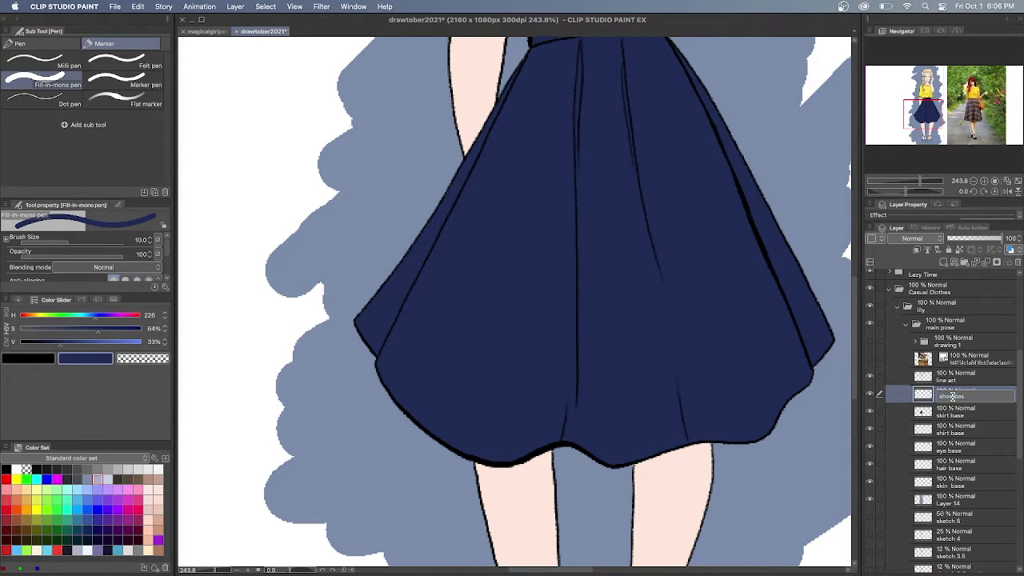
pyautogui.write('e')
# Paint the straps and bodies of both shoes navy on the shoe base layer, leaving the teardrop cutouts uncovered.
pyautogui.click(922, 141)
pyautogui.moveTo(640, 267); pyautogui.dragTo(636, 286)
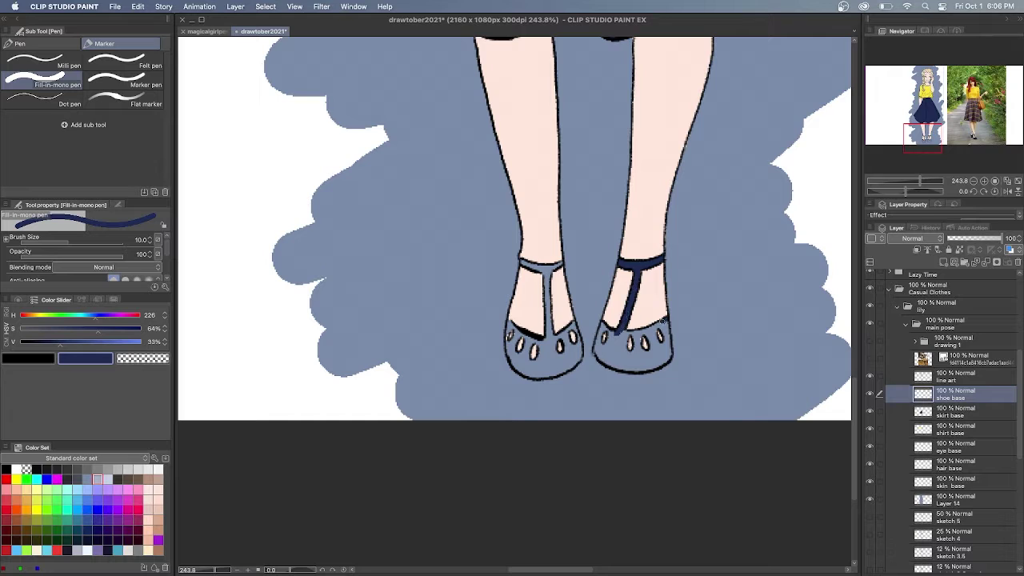
pyautogui.moveTo(662, 320); pyautogui.dragTo(605, 329)
pyautogui.moveTo(670, 348)
pyautogui.mouseDown()
pyautogui.moveTo(603, 346)
pyautogui.moveTo(631, 335)
pyautogui.moveTo(658, 357)
pyautogui.moveTo(618, 357)
pyautogui.mouseUp()
pyautogui.moveTo(561, 264)
pyautogui.mouseDown()
pyautogui.moveTo(522, 262)
pyautogui.moveTo(561, 372)
pyautogui.moveTo(568, 334)
pyautogui.moveTo(534, 359)
pyautogui.mouseUp()
pyautogui.press('g')
pyautogui.click(548, 370)
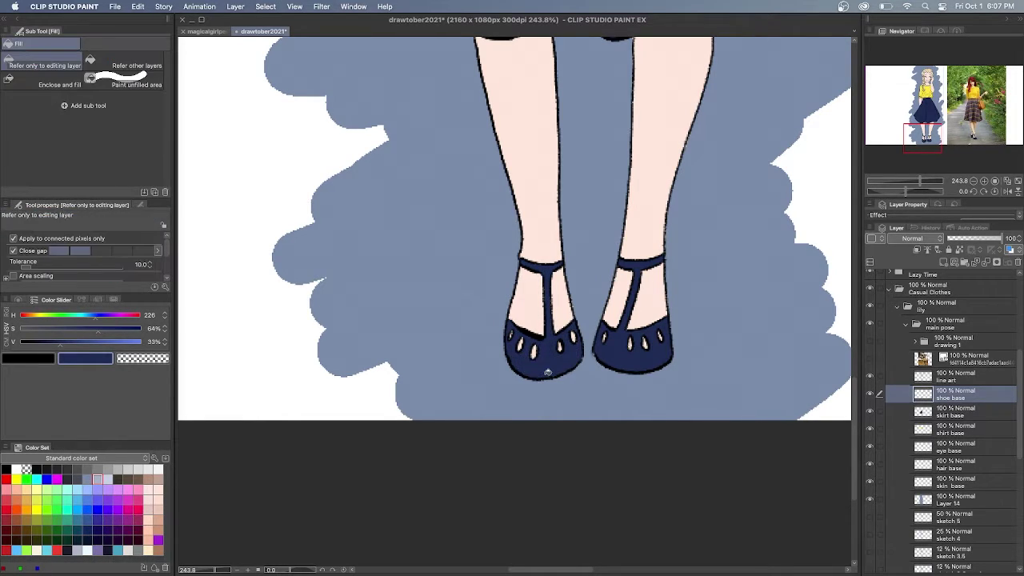
pyautogui.press('p')
# Add a new layer above the shirt base and clip it to that layer.
pyautogui.scroll(-8, 551, 364)
pyautogui.moveTo(938, 130); pyautogui.dragTo(951, 121)
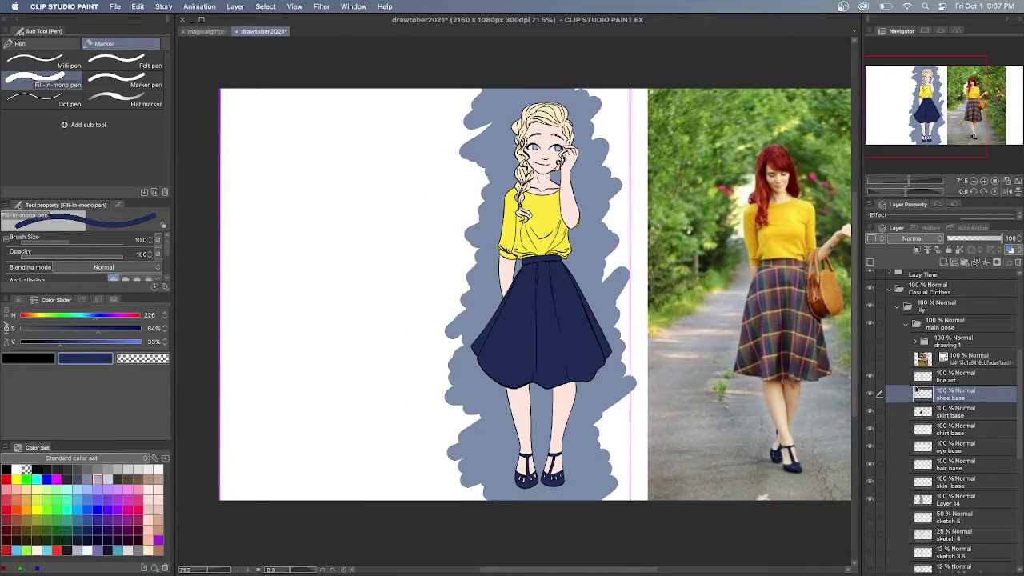
pyautogui.click(960, 413)
pyautogui.click(972, 432)
pyautogui.click(943, 263)
pyautogui.click(917, 250)
# Repaint the shirt golden yellow with the hue set to 45 and merge the clipped layer into the shirt base.
pyautogui.keyDown('alt'); pyautogui.click(542, 220); pyautogui.keyUp('alt')
pyautogui.moveTo(39, 316); pyautogui.dragTo(35, 316)
pyautogui.moveTo(517, 192); pyautogui.dragTo(502, 246)
pyautogui.moveTo(502, 246)
pyautogui.mouseDown()
pyautogui.moveTo(563, 203)
pyautogui.moveTo(566, 250)
pyautogui.mouseUp()
pyautogui.rightClick(980, 430)
pyautogui.click(962, 375)
# Add a new layer clipped to the skirt base and save the file.
pyautogui.click(964, 412)
pyautogui.click(943, 263)
pyautogui.click(916, 251)
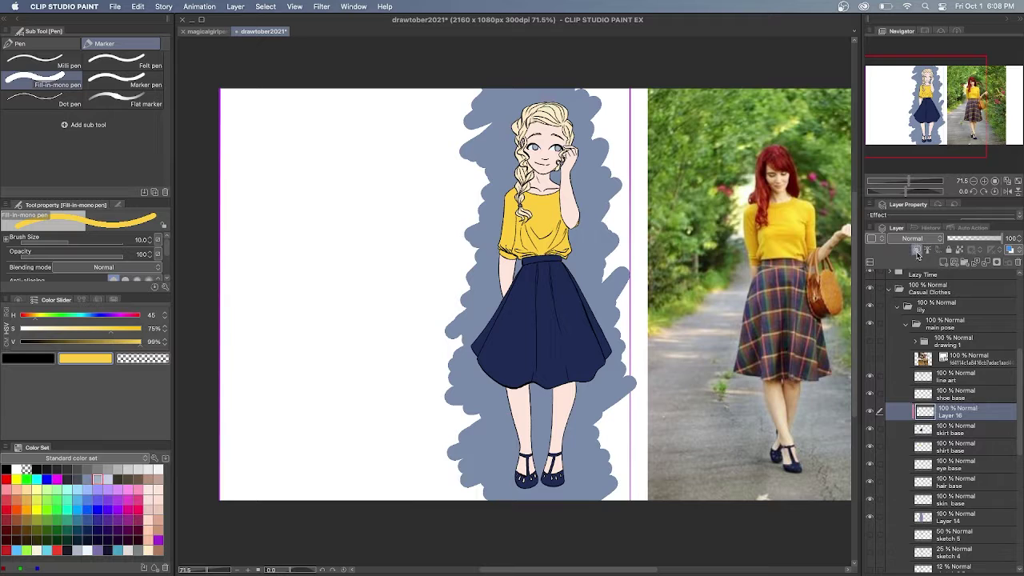
pyautogui.hotkey('ctrl', 's')
pyautogui.scroll(2, 480, 270)
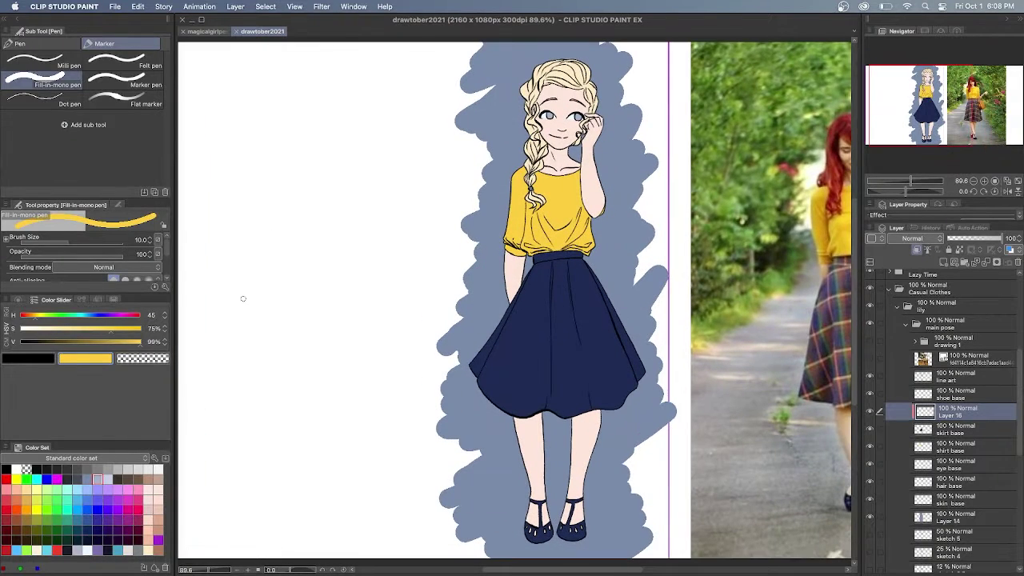
# Unclip the new layer from the skirt base and try a short red stroke at brush size 5 beside the figure.
pyautogui.click(6, 509)
pyautogui.click(139, 240)
pyautogui.write('5')
pyautogui.press('Return')
pyautogui.scroll(2, 403, 250)
pyautogui.moveTo(436, 191); pyautogui.dragTo(436, 206)
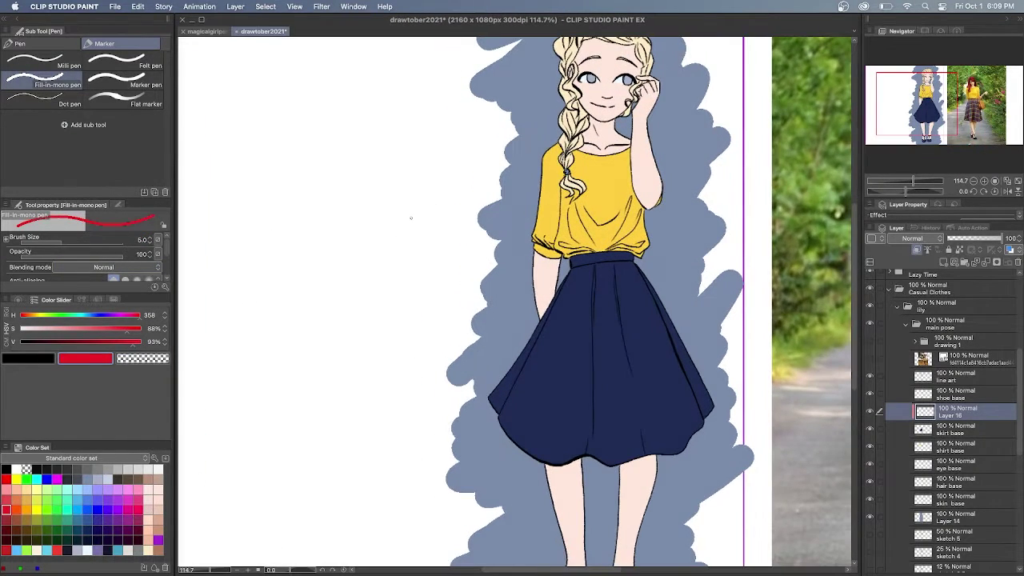
pyautogui.click(917, 250)
pyautogui.hotkey('ctrl', 'z')
pyautogui.press('super+z')
pyautogui.press('super+z')
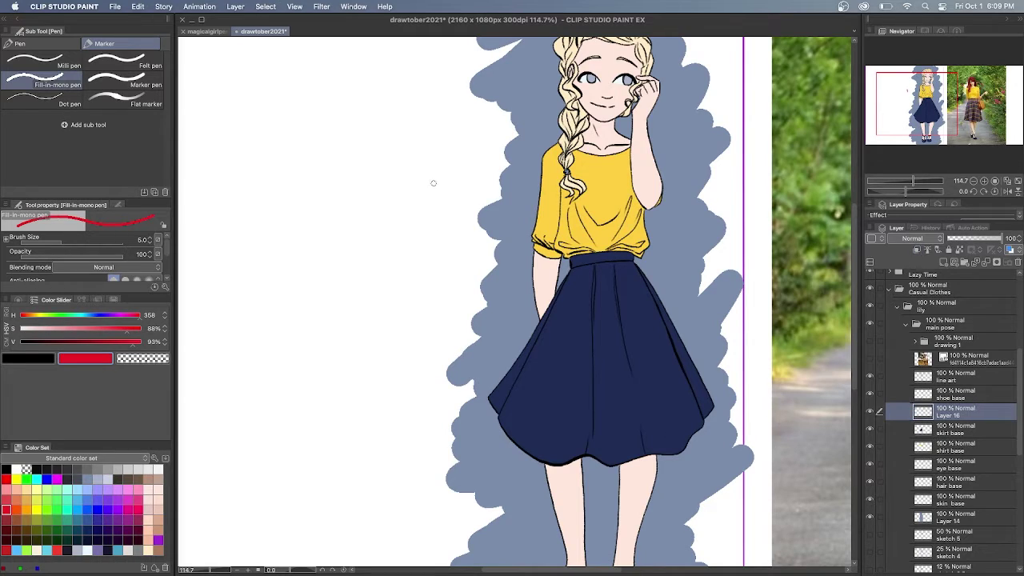
pyautogui.hotkey('ctrl', 'z')
# Try short freehand orange and red strokes beside the figure, with the pen's brush size set back to 10.
pyautogui.click(15, 509)
pyautogui.moveTo(496, 210); pyautogui.dragTo(501, 234)
pyautogui.press('super+z')
pyautogui.click(140, 240)
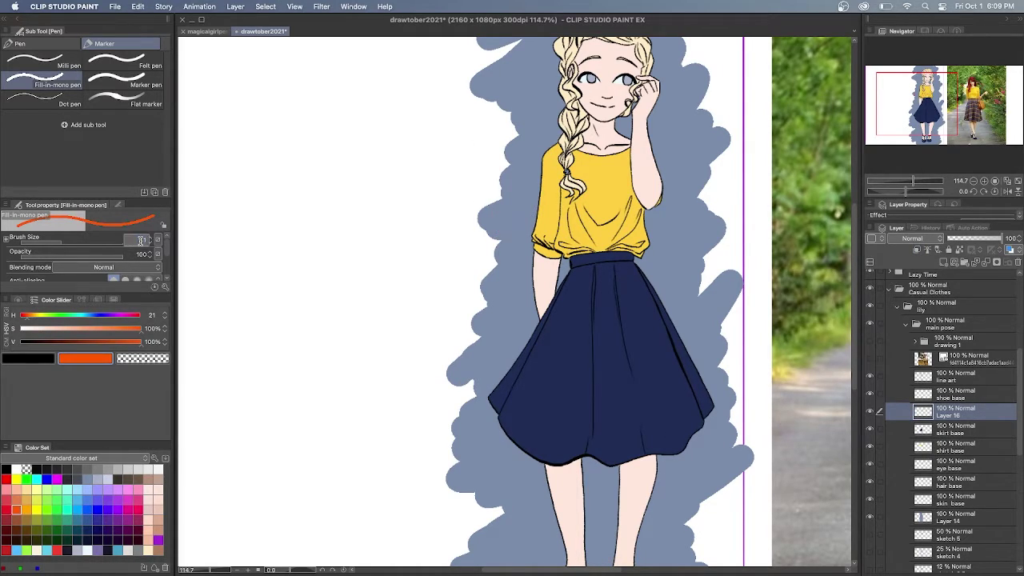
pyautogui.write('10')
pyautogui.click(6, 509)
pyautogui.moveTo(438, 197); pyautogui.dragTo(438, 213)
pyautogui.hotkey('ctrl', 'z')
# Try adjacent vertical straight lines in red and orange beside the figure, the orange one at brush size 5.
pyautogui.press('u')
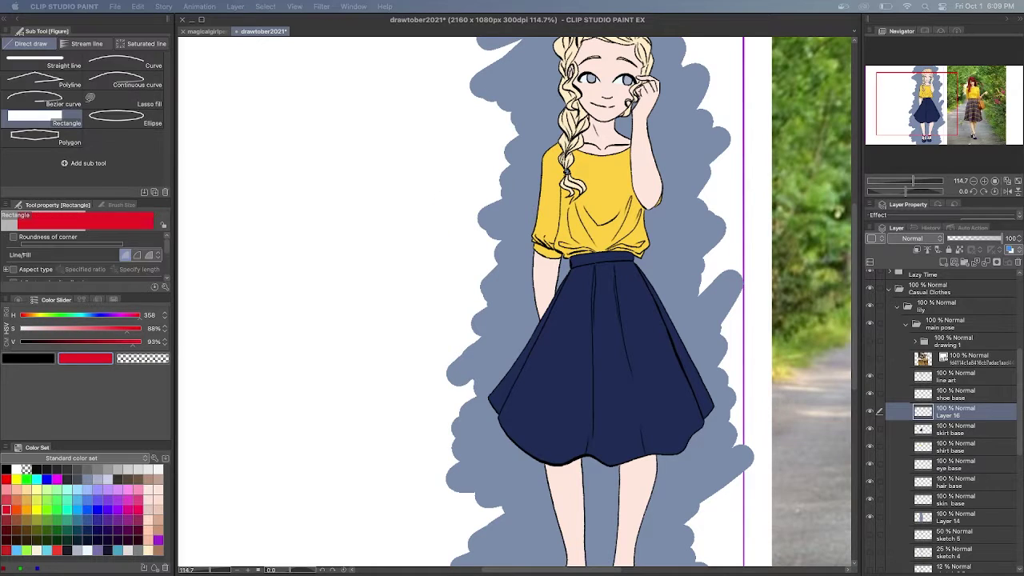
pyautogui.moveTo(443, 144); pyautogui.dragTo(433, 313)
pyautogui.hotkey('ctrl', 'z')
pyautogui.press('[')
pyautogui.press('[')
pyautogui.click(16, 509)
pyautogui.moveTo(435, 200)
pyautogui.mouseDown()
pyautogui.moveTo(458, 320)
pyautogui.moveTo(438, 314)
pyautogui.mouseUp()
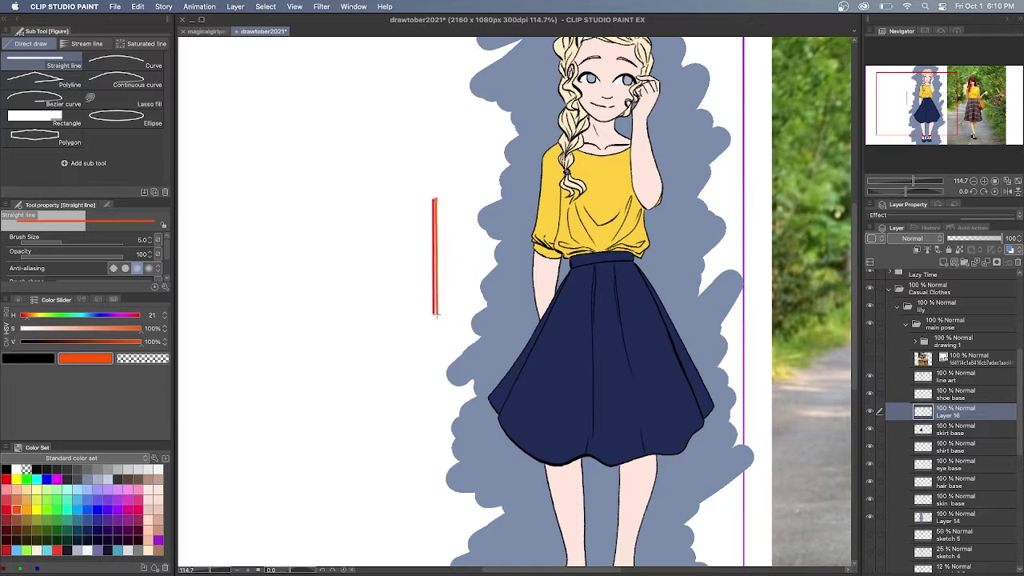
pyautogui.press('super+z')
pyautogui.press('super+z')
# Draw a vertical orange straight line at brush size 8 and transform it into place in the blank area beside the figure.
pyautogui.click(139, 240)
pyautogui.write('8')
pyautogui.press('Return')
pyautogui.moveTo(439, 181); pyautogui.dragTo(442, 295)
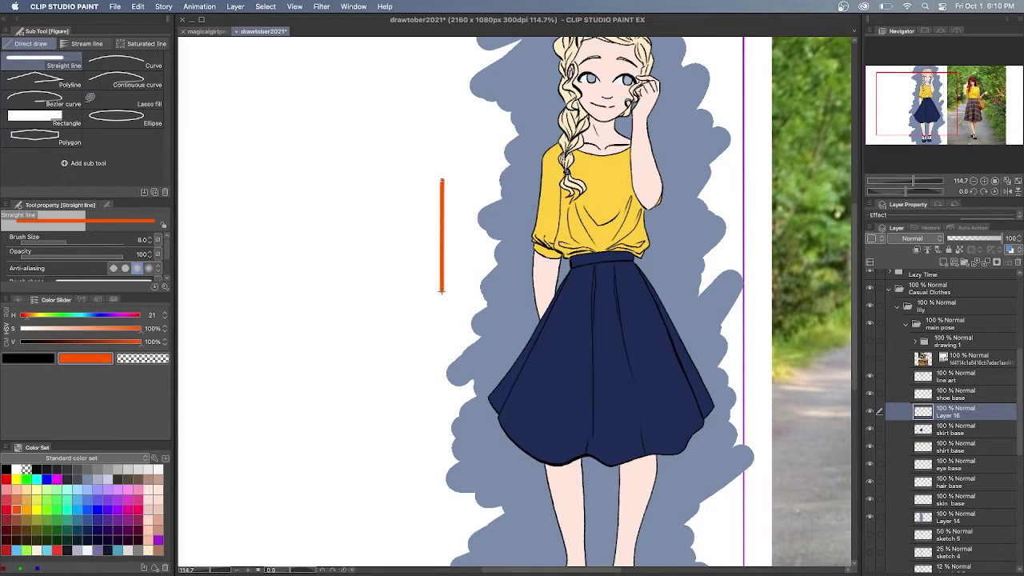
pyautogui.hotkey('ctrl', 'z')
pyautogui.press('super+t')
pyautogui.moveTo(743, 268); pyautogui.dragTo(394, 276)
pyautogui.press('Return')
# Duplicate the orange stripe onto its own layer and position the copy parallel to it.
pyautogui.press('super+c')
pyautogui.press('super+v')
pyautogui.press('super+t')
pyautogui.press('Return')
# Recolor the copied stripe red through a clipped layer merged into it, and set it against the left of the orange stripe.
pyautogui.click(943, 262)
pyautogui.click(916, 249)
pyautogui.click(7, 509)
pyautogui.press('p')
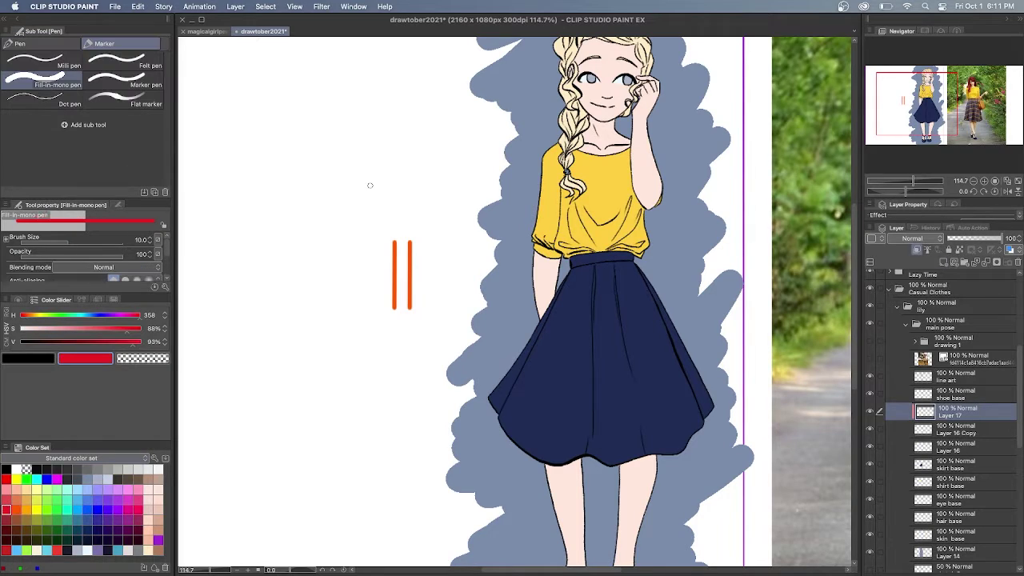
pyautogui.moveTo(394, 238); pyautogui.dragTo(394, 310)
pyautogui.press('super+t')
pyautogui.press('Escape')
pyautogui.rightClick(957, 412)
pyautogui.click(960, 364)
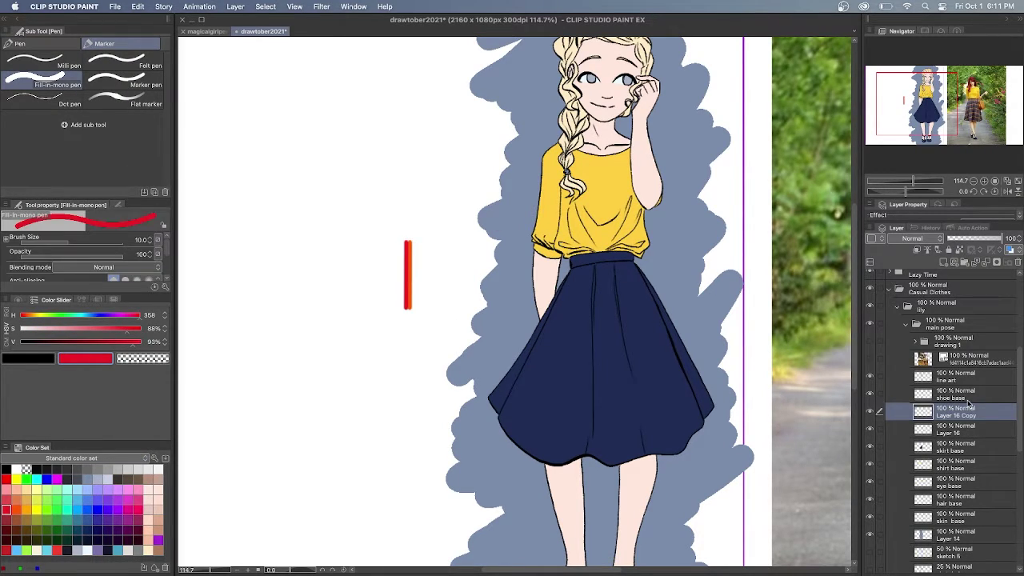
# Duplicate the red stripe onto a separate layer and move the copy clear of the other stripes.
pyautogui.press('super+c')
pyautogui.press('super+v')
pyautogui.press('super+t')
pyautogui.moveTo(408, 289); pyautogui.dragTo(354, 293)
pyautogui.press('Return')
# Recolor the separate stripe yellow-orange with hue 39 on a clipped layer and merge that layer into it.
pyautogui.click(27, 509)
pyautogui.click(944, 263)
pyautogui.click(916, 249)
pyautogui.moveTo(352, 242); pyautogui.dragTo(349, 339)
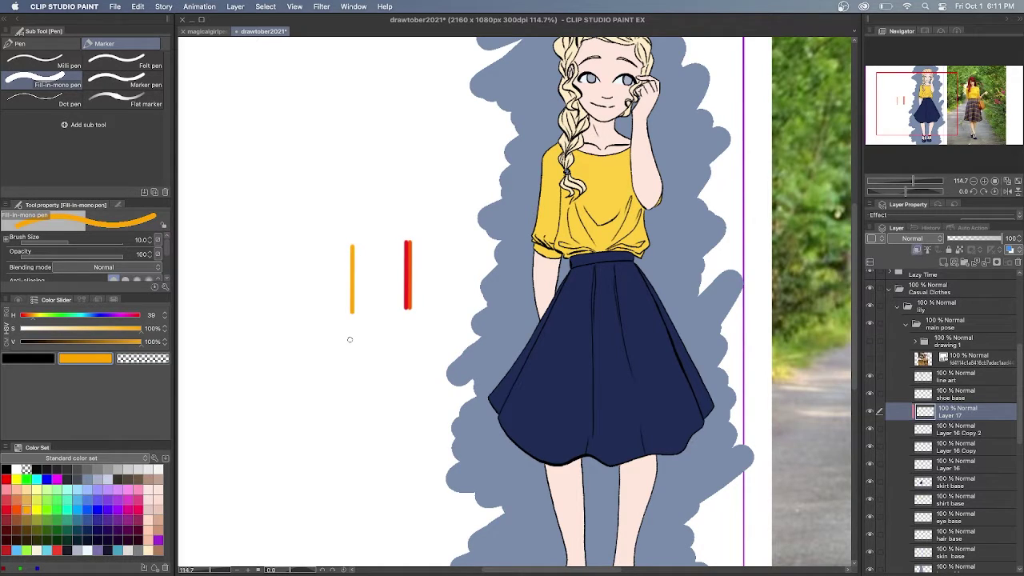
pyautogui.hotkey('ctrl', 't')
pyautogui.press('Escape')
pyautogui.rightClick(960, 411)
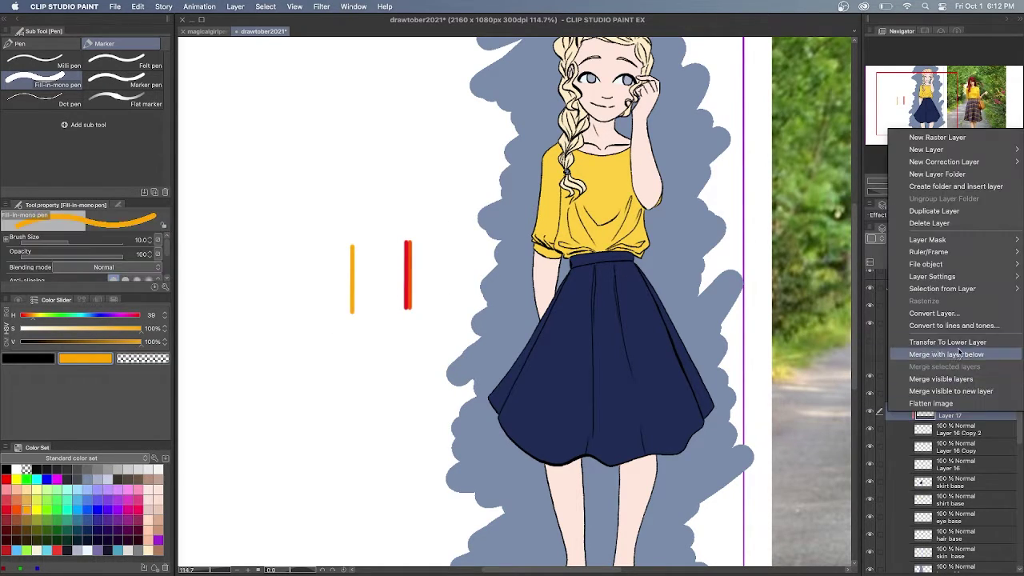
pyautogui.click(956, 352)
# Move the yellow-orange stripe against the right side of the orange stripe, with its layer beneath the orange one.
pyautogui.hotkey('ctrl', 't')
pyautogui.moveTo(351, 299); pyautogui.dragTo(429, 300)
pyautogui.moveTo(424, 297); pyautogui.dragTo(416, 297)
pyautogui.click(449, 326)
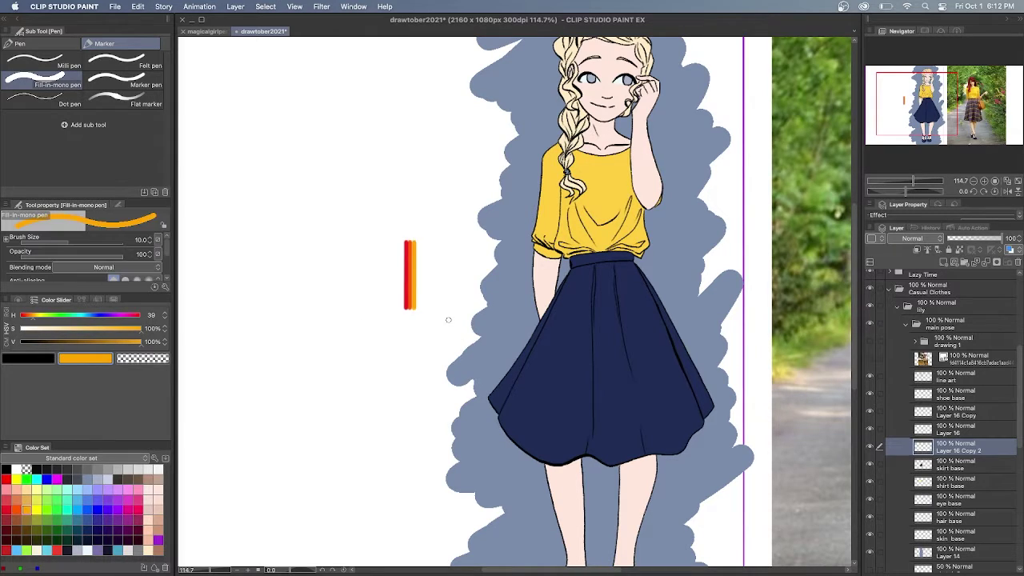
# Duplicate the yellow-orange stripe and recolor the copy yellow with hue 57 using a clipped layer merged into it.
pyautogui.press('super+v')
pyautogui.press('super+t')
pyautogui.click(449, 328)
pyautogui.click(943, 263)
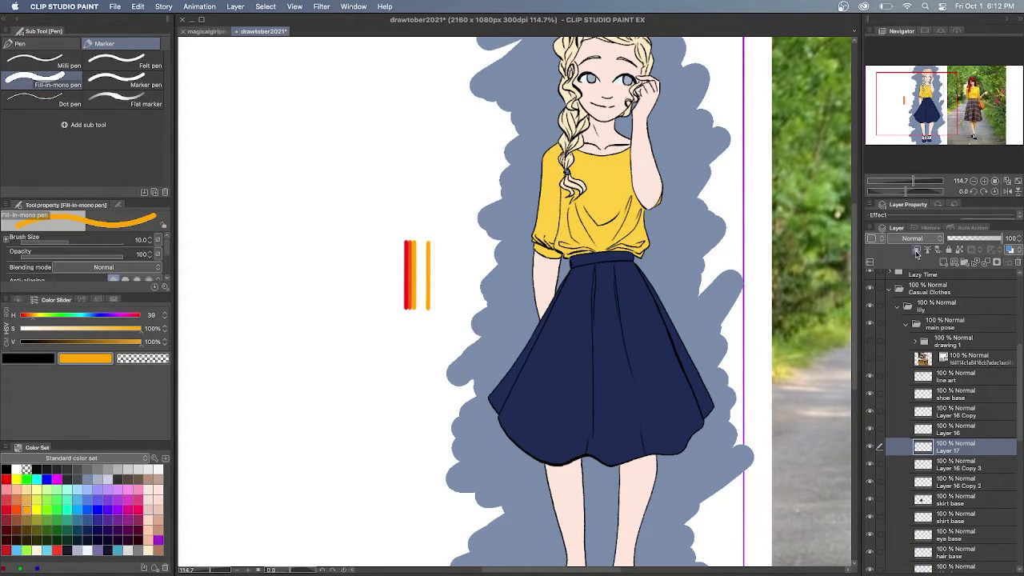
pyautogui.click(916, 249)
pyautogui.click(36, 510)
pyautogui.moveTo(428, 281); pyautogui.dragTo(428, 241)
pyautogui.rightClick(964, 448)
pyautogui.click(952, 368)
# Move the yellow stripe's layer below the yellow-orange one and slide the stripe against its right side.
pyautogui.press('super+t')
pyautogui.press('Escape')
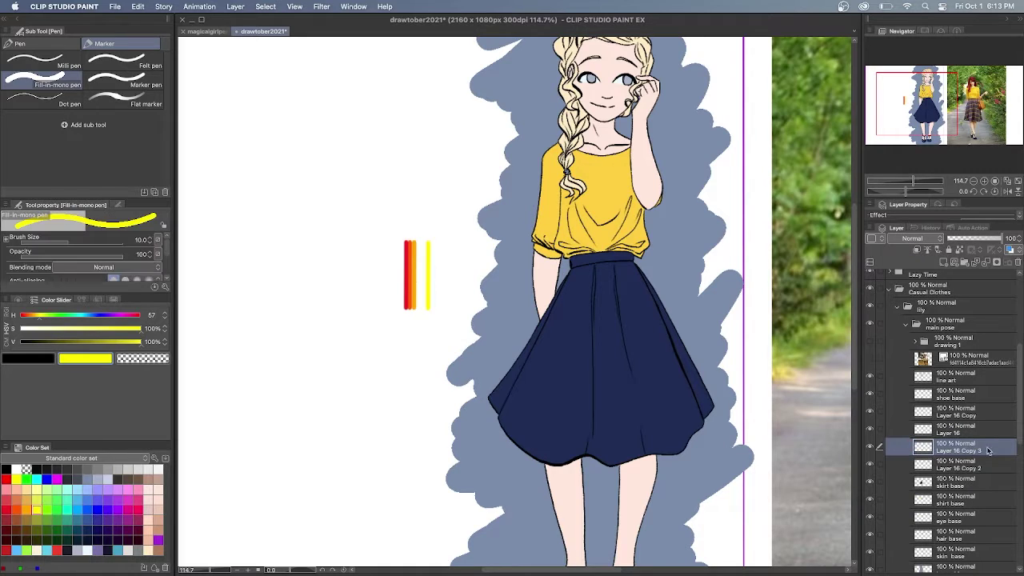
pyautogui.moveTo(988, 449); pyautogui.dragTo(988, 471)
pyautogui.press('super+t')
pyautogui.press('Left')
pyautogui.press('Left')
pyautogui.press('Left')
pyautogui.press('Left')
pyautogui.press('Left')
pyautogui.press('Left')
pyautogui.press('Left')
pyautogui.press('Left')
pyautogui.press('Left')
pyautogui.press('Left')
pyautogui.press('Left')
pyautogui.press('Left')
pyautogui.press('Left')
pyautogui.press('Left')
pyautogui.press('Left')
pyautogui.press('Left')
pyautogui.press('Left')
pyautogui.press('Return')
# Choose lime green with hue 90 and duplicate the yellow stripe onto a separate layer, moved clear of the stripes.
pyautogui.click(46, 510)
pyautogui.press('super+c')
pyautogui.press('super+v')
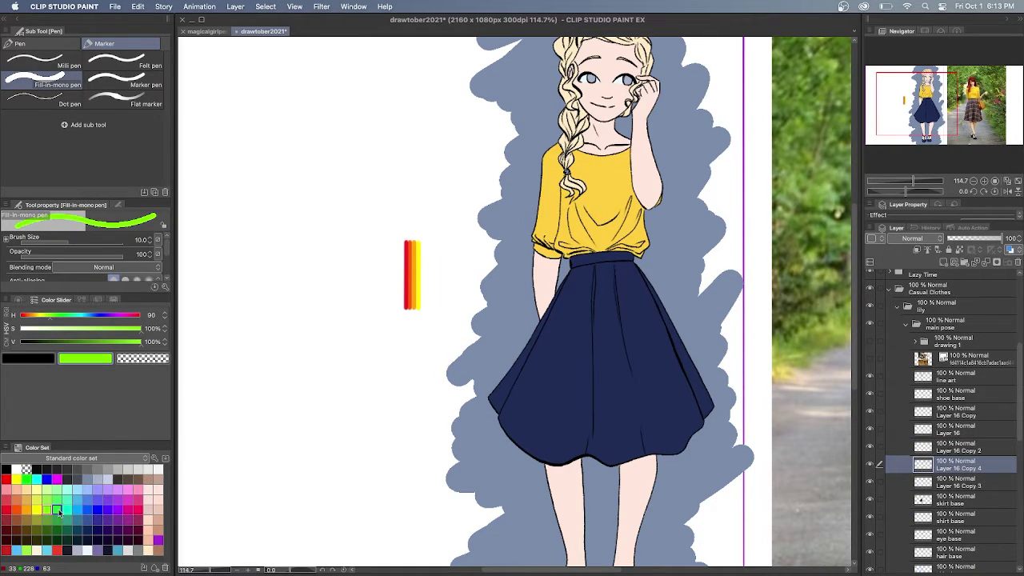
pyautogui.press('super+t')
pyautogui.moveTo(432, 289); pyautogui.dragTo(477, 293)
pyautogui.press('Return')
# Paint the separate stripe lime green on a clipped layer and merge that layer into it.
pyautogui.click(944, 262)
pyautogui.click(917, 250)
pyautogui.moveTo(464, 243); pyautogui.dragTo(464, 312)
pyautogui.rightClick(964, 465)
pyautogui.click(951, 380)
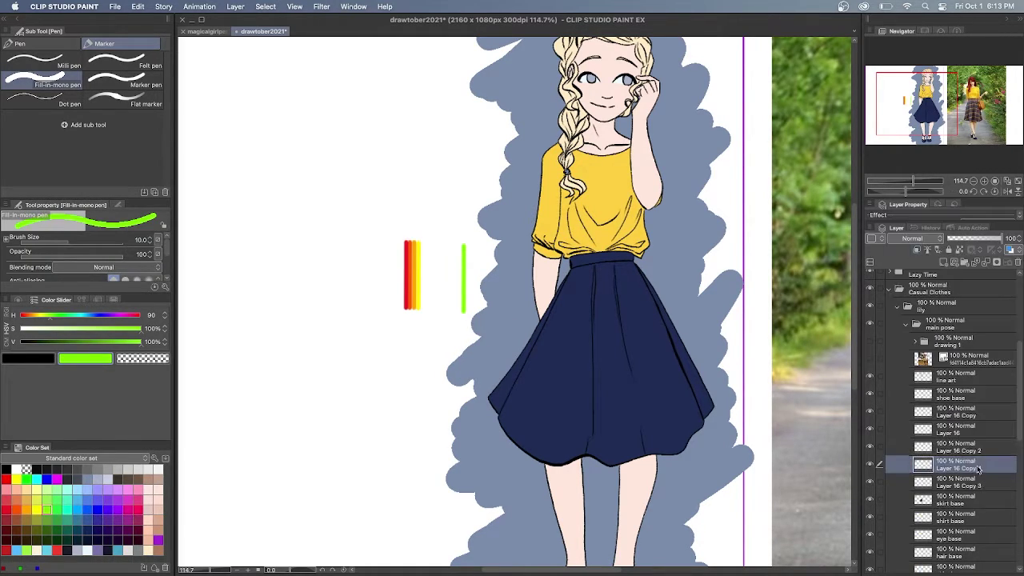
# Move the lime green stripe's layer below the yellow one and slide the stripe against the yellow stripe's right side.
pyautogui.moveTo(980, 467); pyautogui.dragTo(980, 488)
pyautogui.press('super+t')
pyautogui.moveTo(465, 296); pyautogui.dragTo(425, 299)
pyautogui.press('Left')
pyautogui.press('Left')
pyautogui.press('Left')
pyautogui.press('Left')
pyautogui.press('Return')
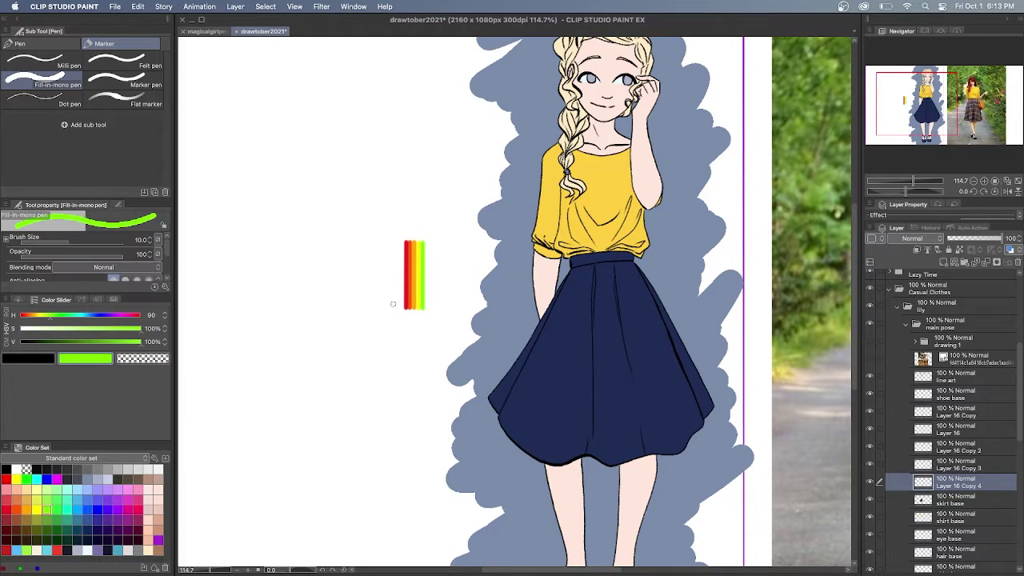
# Choose green with hue 129 and duplicate the lime green stripe onto a separate layer, moved off to its right.
pyautogui.click(56, 509)
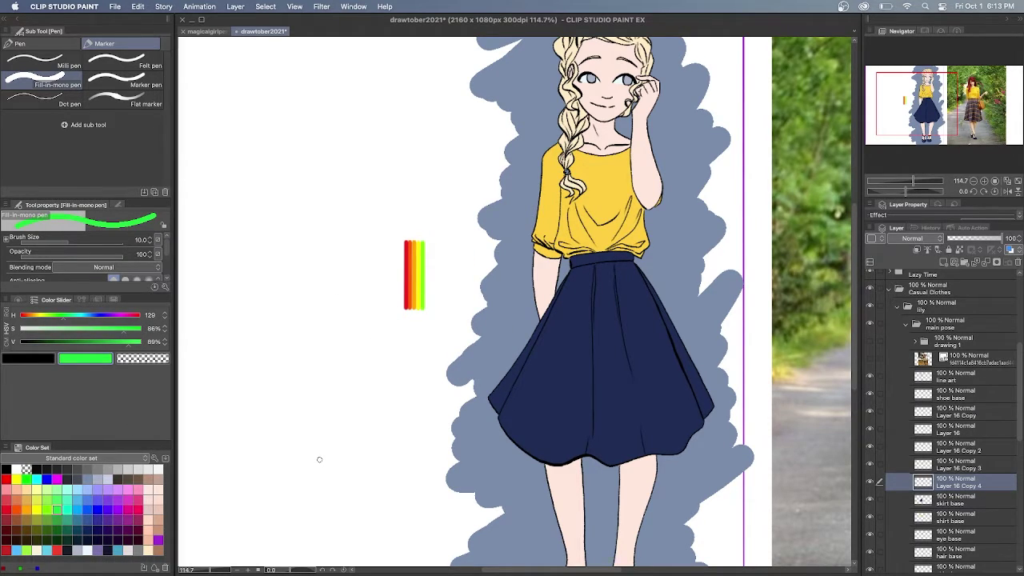
pyautogui.press('super+c')
pyautogui.press('super+v')
pyautogui.press('super+t')
pyautogui.moveTo(424, 294); pyautogui.dragTo(479, 297)
pyautogui.press('Return')
# Recolor the newest stripe green using a clipped layer and set it against the right side of the lime green stripe.
pyautogui.click(943, 262)
pyautogui.click(916, 250)
pyautogui.moveTo(478, 242)
pyautogui.mouseDown()
pyautogui.moveTo(478, 310)
pyautogui.moveTo(427, 298)
pyautogui.moveTo(465, 280)
pyautogui.mouseUp()
pyautogui.press('super+z')
pyautogui.click(959, 499)
pyautogui.press('super+t')
pyautogui.press('Return')
# Duplicate the green stripe and recolor the copy turquoise with hue 167 using a clipped layer merged into it.
pyautogui.press('super+v')
pyautogui.press('super+t')
pyautogui.press('Return')
pyautogui.click(964, 516)
pyautogui.click(943, 262)
pyautogui.click(916, 250)
pyautogui.click(68, 508)
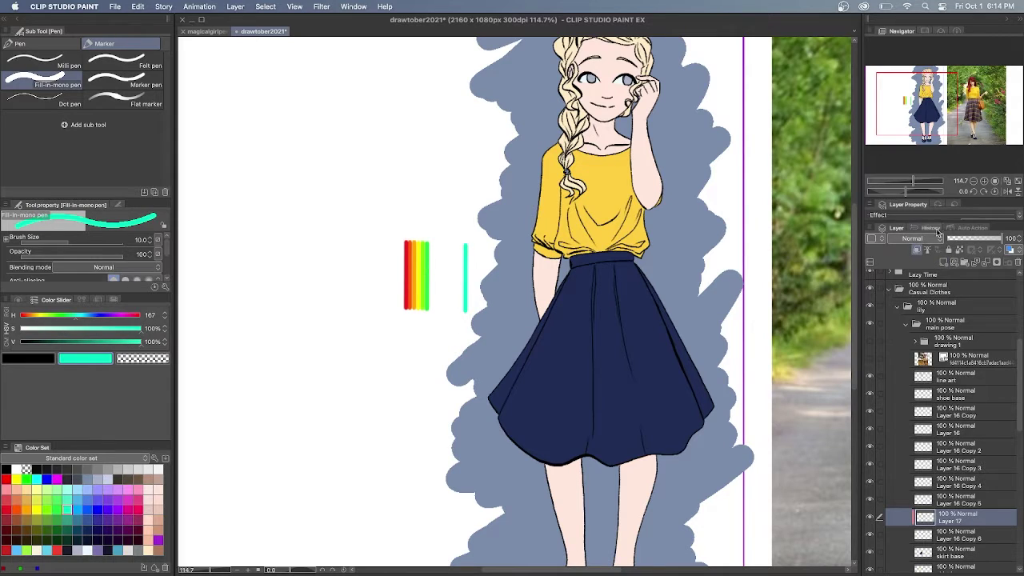
pyautogui.rightClick(984, 518)
pyautogui.click(957, 459)
# Move the turquoise stripe against the right side of the green stripe.
pyautogui.press('super+t')
pyautogui.press('Left')
pyautogui.press('Left')
pyautogui.press('Left')
pyautogui.press('Left')
pyautogui.press('Left')
pyautogui.press('Left')
pyautogui.press('Left')
pyautogui.press('Left')
pyautogui.press('Left')
pyautogui.press('Left')
pyautogui.press('Left')
pyautogui.press('Left')
pyautogui.press('Left')
pyautogui.press('Left')
pyautogui.press('Left')
pyautogui.press('Left')
pyautogui.press('Left')
pyautogui.press('Left')
pyautogui.press('Left')
pyautogui.press('Left')
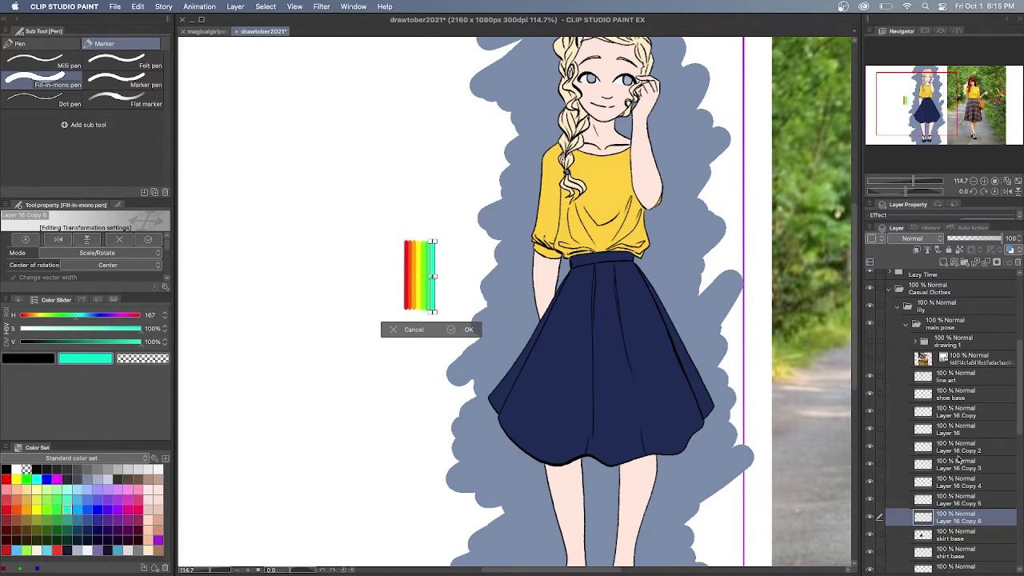
pyautogui.press('Return')
# Duplicate the turquoise stripe onto its own layer and move the copy off to the right of the rainbow.
pyautogui.press('super+c')
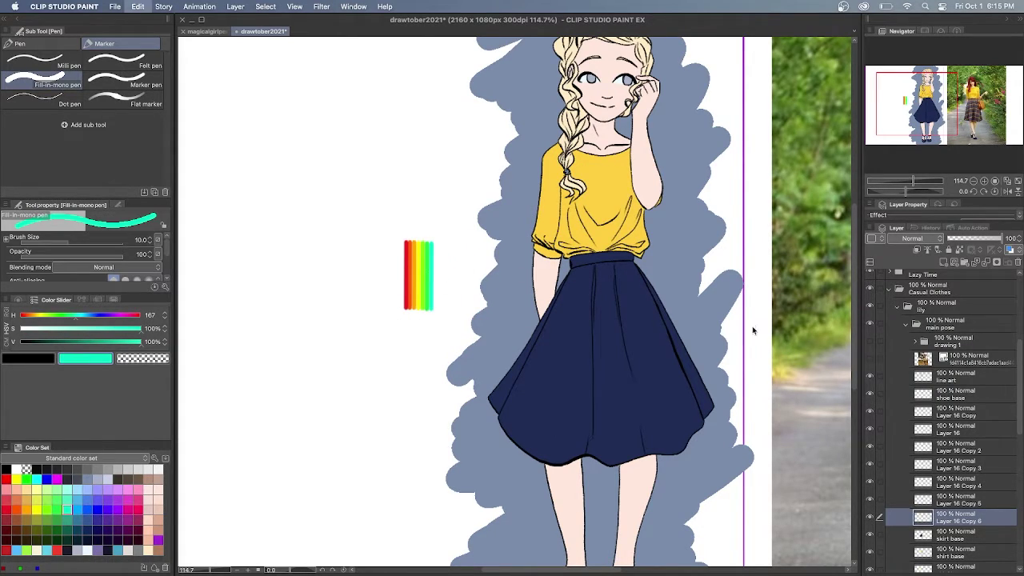
pyautogui.press('super+v')
pyautogui.press('super+t')
pyautogui.moveTo(433, 299); pyautogui.dragTo(476, 302)
pyautogui.press('Return')
# Recolor the separated stripe sky blue with hue 201 using a clipped layer merged into it.
pyautogui.click(959, 535)
pyautogui.click(944, 262)
pyautogui.click(917, 249)
pyautogui.click(77, 510)
pyautogui.hotkey('alt', 'BackSpace')
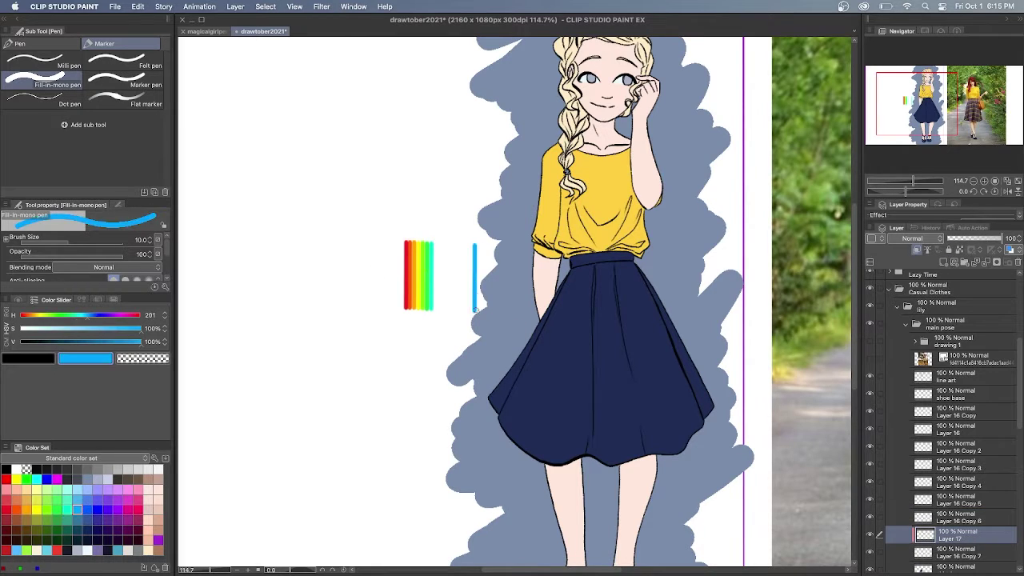
pyautogui.rightClick(984, 535)
pyautogui.click(958, 473)
# Set the sky blue stripe against the turquoise stripe's right side and place a duplicate of it off to the right.
pyautogui.press('super+t')
pyautogui.moveTo(477, 291)
pyautogui.mouseDown()
pyautogui.moveTo(439, 291)
pyautogui.moveTo(482, 296)
pyautogui.mouseUp()
pyautogui.press('Return')
pyautogui.press('super+t')
pyautogui.press('Return')
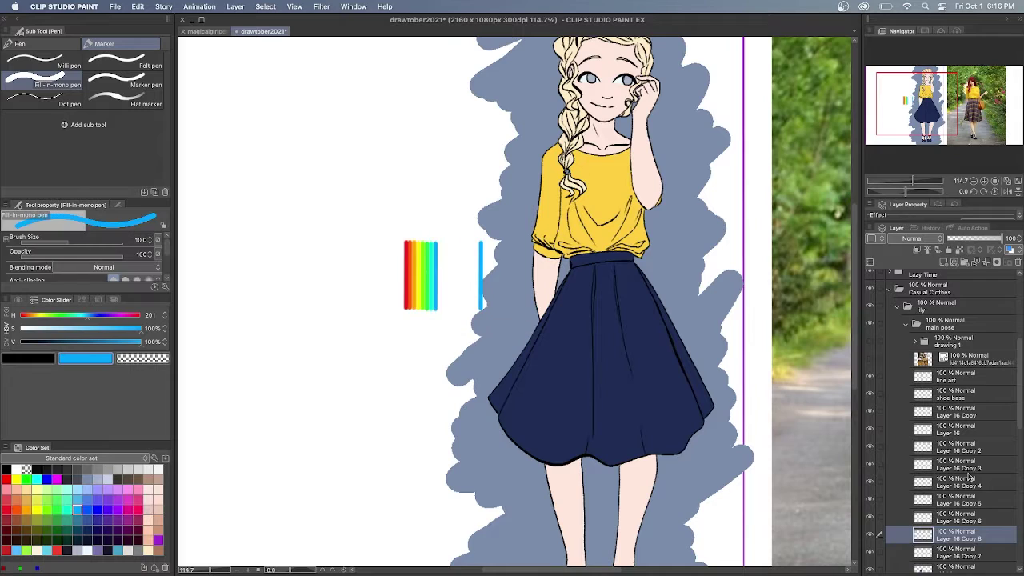
# Move the copy's layer below the other stripe layers and recolor it blue with hue 219 using a merged clipped layer.
pyautogui.moveTo(963, 534); pyautogui.dragTo(963, 559)
pyautogui.click(944, 262)
pyautogui.click(916, 249)
pyautogui.click(88, 510)
pyautogui.moveTo(480, 274); pyautogui.dragTo(479, 230)
pyautogui.scroll(-3, 987, 475)
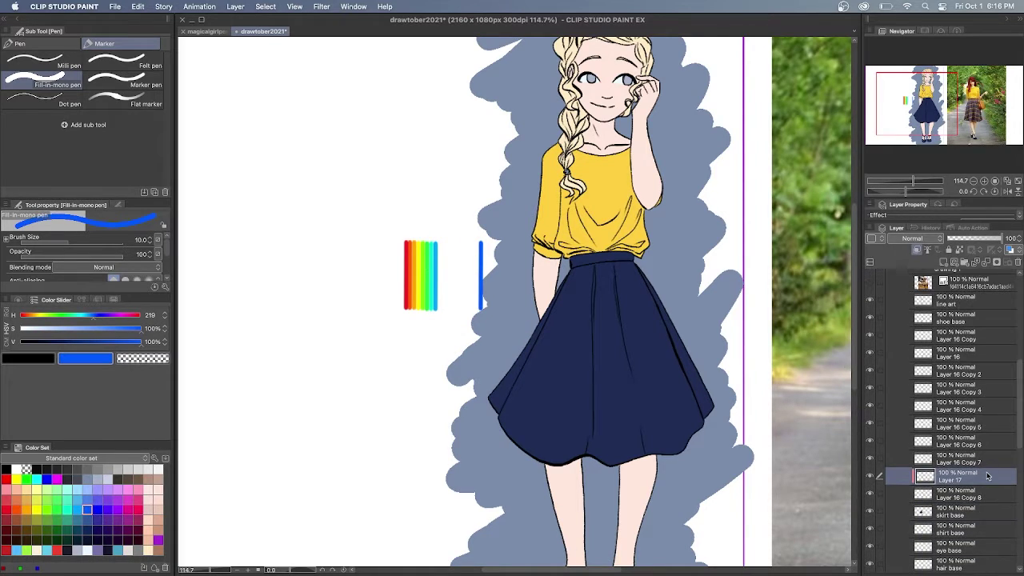
pyautogui.rightClick(986, 476)
pyautogui.click(959, 414)
# Move the hue 219 blue stripe against the right side of the sky blue stripe.
pyautogui.press('super+t')
pyautogui.moveTo(484, 296); pyautogui.dragTo(442, 295)
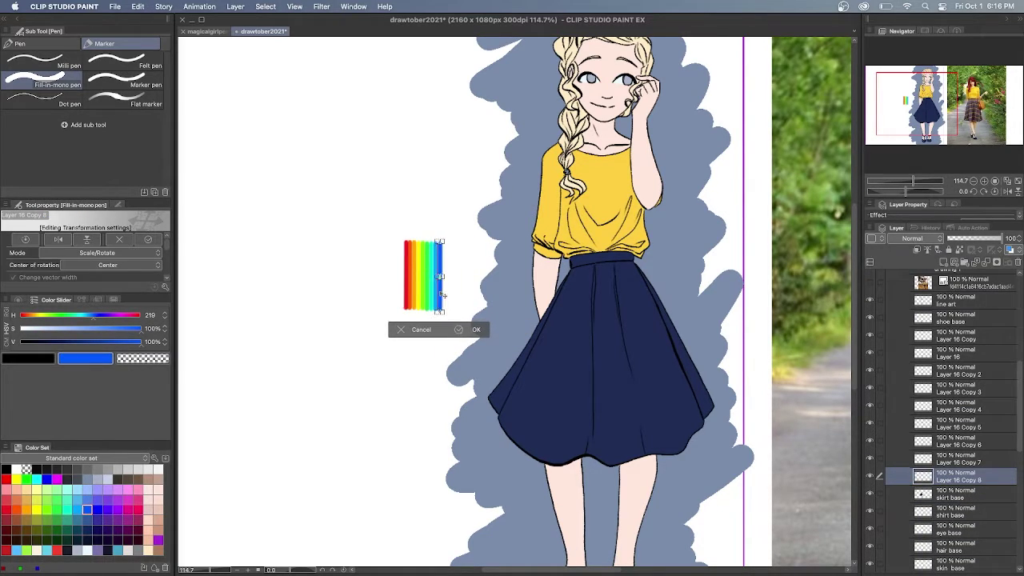
pyautogui.press('Return')
pyautogui.press('super+t')
pyautogui.press('Return')
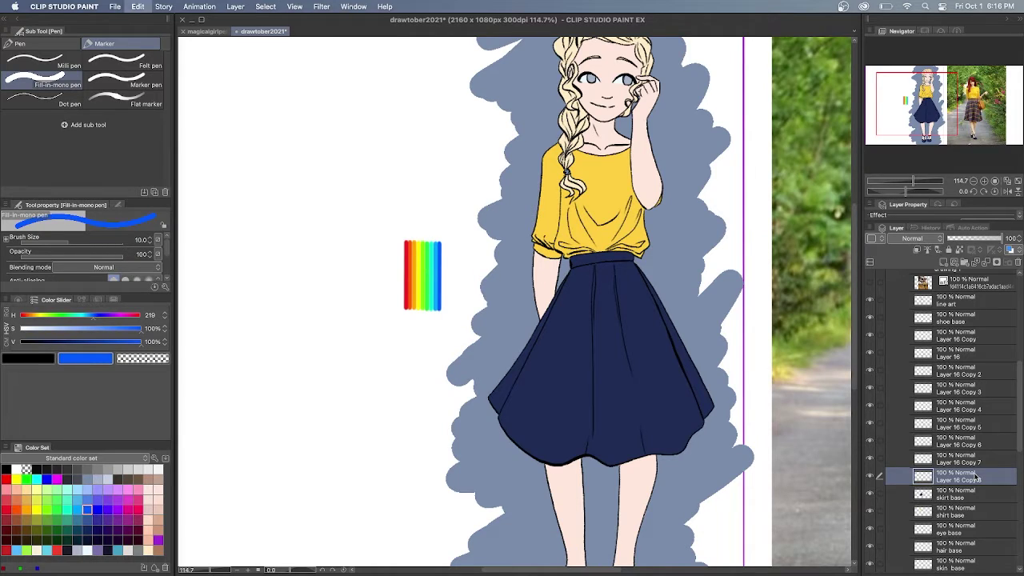
# Duplicate the blue stripe, recoloring the copy deep blue with hue 240 through a merged clipped layer, and set it against the rainbow's right edge.
pyautogui.press('super+v')
pyautogui.press('Return')
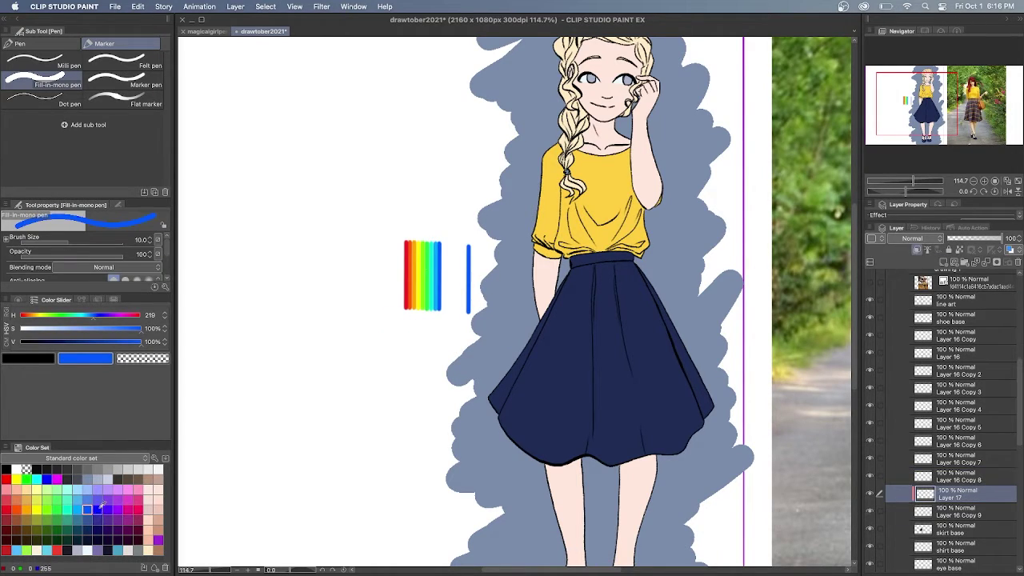
pyautogui.click(98, 510)
pyautogui.moveTo(468, 244)
pyautogui.mouseDown()
pyautogui.moveTo(469, 314)
pyautogui.moveTo(447, 294)
pyautogui.mouseUp()
pyautogui.rightClick(961, 495)
pyautogui.click(950, 436)
pyautogui.press('super+t')
pyautogui.press('Return')
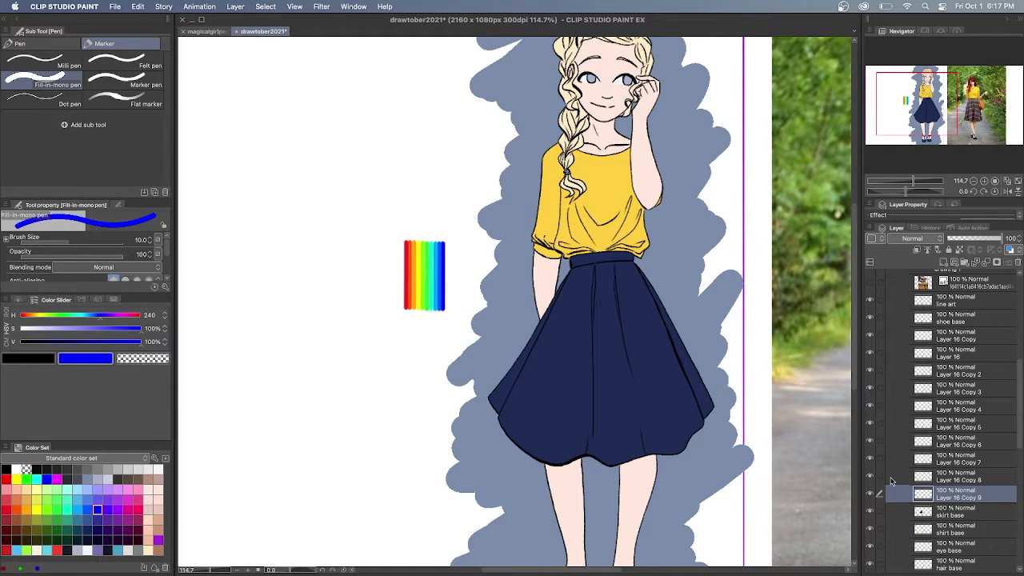
# Duplicate the deep blue stripe onto a layer beneath it and recolor the copy indigo with hue 259 using a merged clipped layer.
pyautogui.press('super+v')
pyautogui.press('super+t')
pyautogui.moveTo(451, 292); pyautogui.dragTo(487, 299)
pyautogui.press('Return')
pyautogui.click(107, 510)
pyautogui.moveTo(966, 494); pyautogui.dragTo(969, 510)
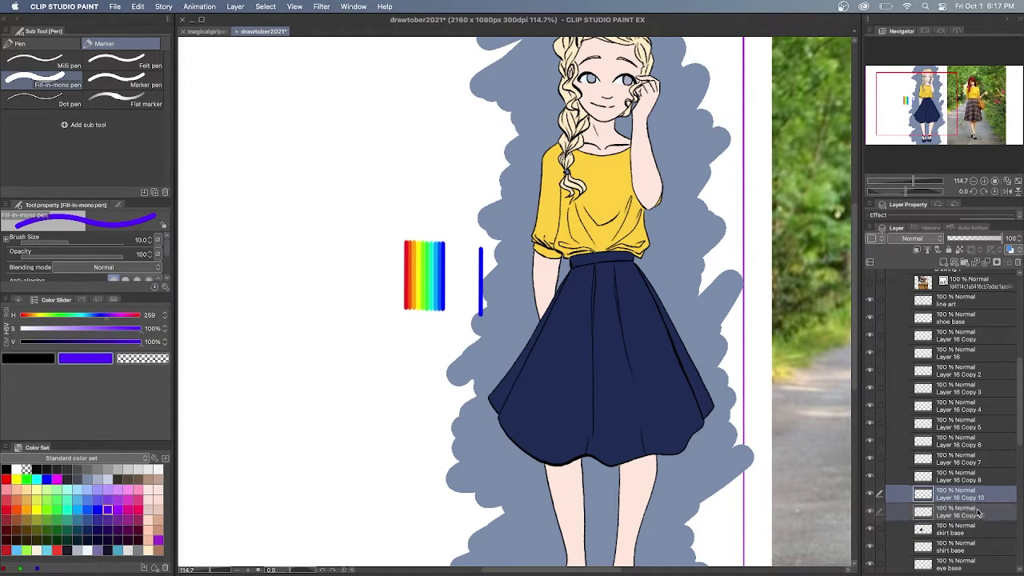
pyautogui.click(943, 262)
pyautogui.click(916, 249)
pyautogui.press('super+e')
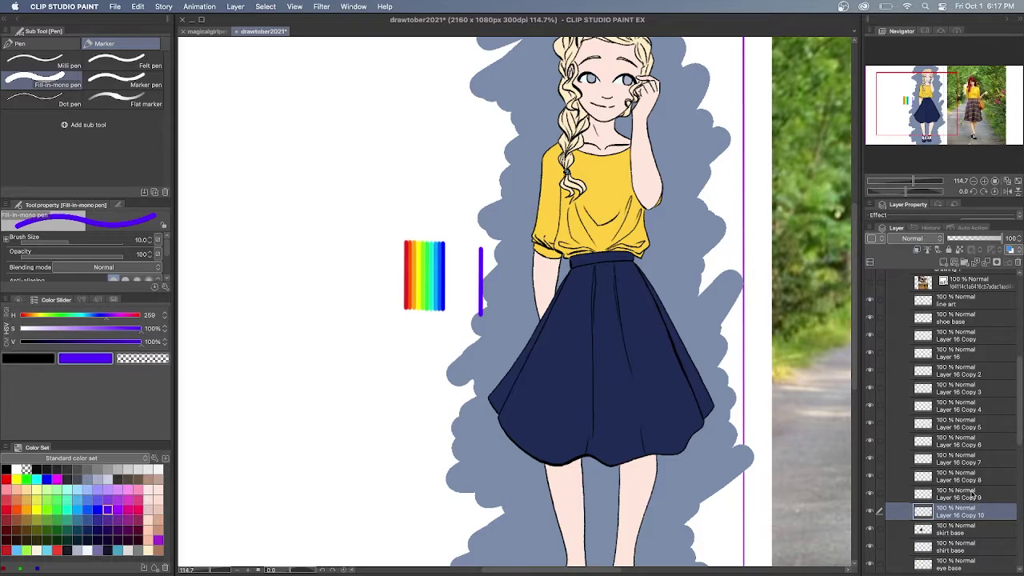
# Move the indigo stripe against the right side of the deep blue stripe.
pyautogui.press('super+t')
pyautogui.moveTo(480, 296)
pyautogui.mouseDown()
pyautogui.moveTo(448, 295)
pyautogui.moveTo(482, 299)
pyautogui.mouseUp()
pyautogui.press('Return')
pyautogui.press('super+t')
pyautogui.press('Return')
# Duplicate the indigo stripe onto a layer beneath it and recolor the copy purple with hue 279 using a merged clipped layer.
pyautogui.click(118, 509)
pyautogui.press('super+v')
pyautogui.press('super+t')
pyautogui.press('Return')
pyautogui.moveTo(966, 511); pyautogui.dragTo(968, 534)
pyautogui.click(943, 262)
pyautogui.click(916, 250)
pyautogui.rightClick(953, 533)
pyautogui.click(946, 460)
# Move the purple stripe against the right side of the indigo stripe to close the rainbow.
pyautogui.press('super+t')
pyautogui.moveTo(480, 296); pyautogui.dragTo(450, 295)
pyautogui.press('Return')
pyautogui.press('super+t')
pyautogui.press('Return')
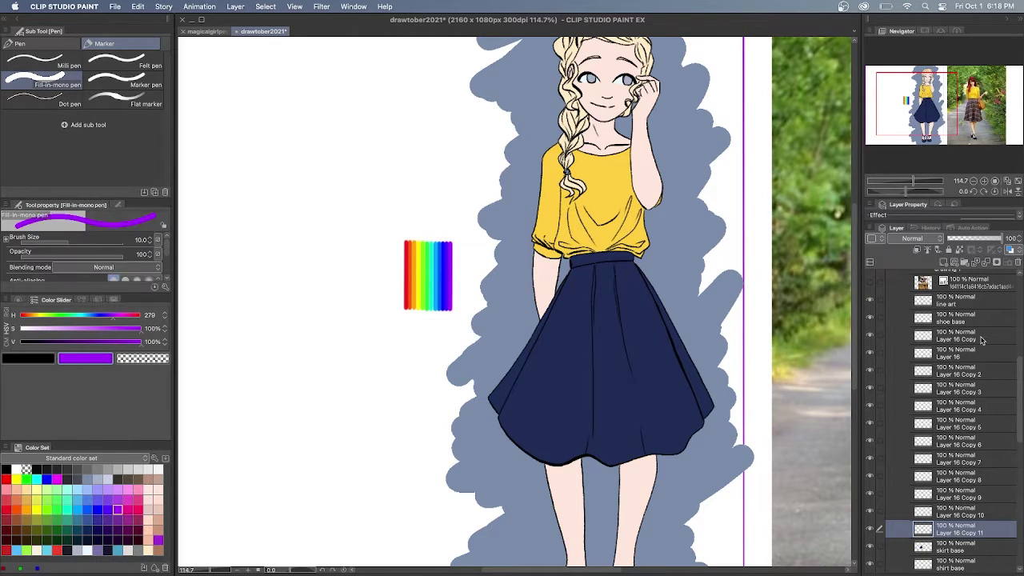
# Select all the stripe layers from red to purple and merge them into a single rainbow layer.
pyautogui.click(982, 337)
pyautogui.keyDown('shift'); pyautogui.click(963, 531); pyautogui.keyUp('shift')
pyautogui.rightClick(962, 532)
pyautogui.click(946, 471)
# Duplicate the rainbow block directly beneath itself and merge both sections into one layer.
pyautogui.press('super+c')
pyautogui.press('super+v')
pyautogui.press('super+t')
pyautogui.moveTo(432, 289); pyautogui.dragTo(432, 356)
pyautogui.press('Return')
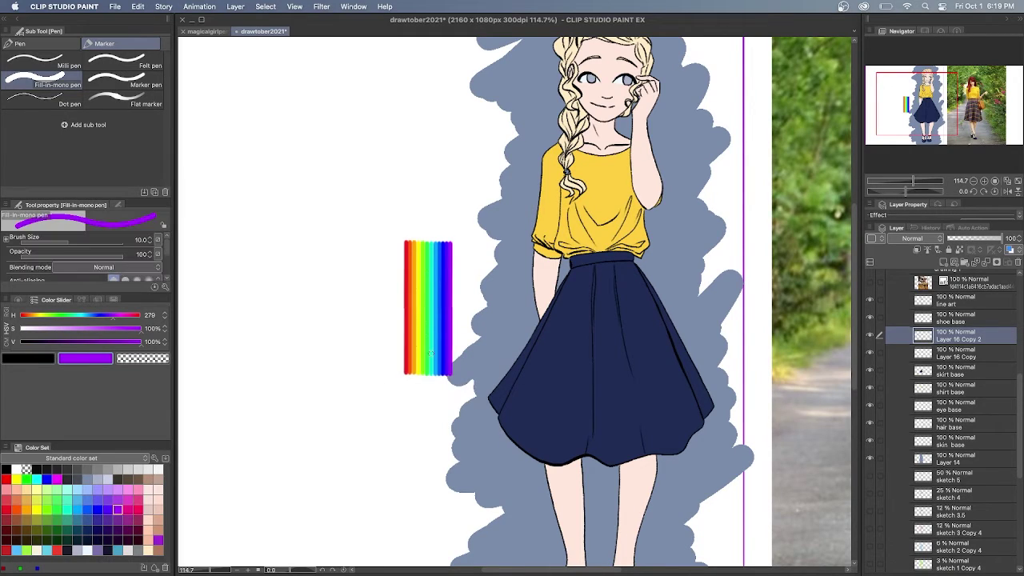
pyautogui.rightClick(996, 344)
pyautogui.click(980, 277)
# Duplicate the lengthened rainbow and shift the copy straight down until it extends the strip to about double its length.
pyautogui.press('super+c')
pyautogui.press('super+v')
pyautogui.press('super+t')
pyautogui.press('Down')
pyautogui.press('Down')
pyautogui.press('Down')
pyautogui.press('Down')
pyautogui.press('Down')
pyautogui.press('Down')
pyautogui.press('Down')
pyautogui.press('Down')
pyautogui.press('Down')
pyautogui.press('Down')
pyautogui.press('Down')
pyautogui.press('Down')
pyautogui.press('Down')
pyautogui.press('Down')
pyautogui.press('Down')
pyautogui.press('Down')
pyautogui.press('Down')
pyautogui.press('Down')
pyautogui.press('Down')
pyautogui.press('Down')
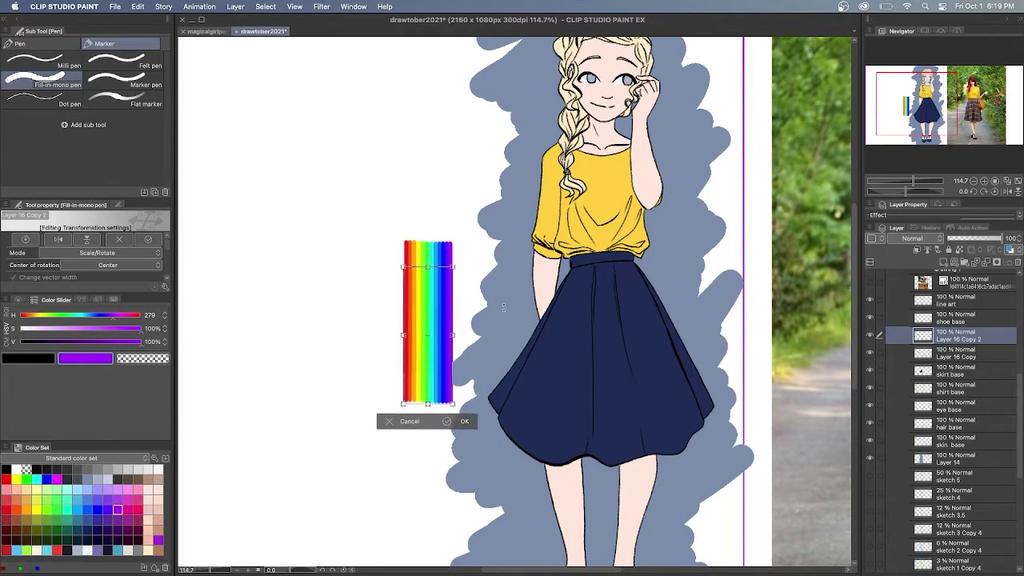
pyautogui.press('Down')
pyautogui.press('Down')
pyautogui.press('Down')
pyautogui.press('Down')
pyautogui.press('Down')
pyautogui.press('Down')
pyautogui.press('Down')
pyautogui.press('Down')
pyautogui.press('Down')
pyautogui.press('Down')
pyautogui.press('Down')
pyautogui.press('Down')
pyautogui.press('Down')
pyautogui.press('Down')
pyautogui.press('Down')
pyautogui.press('Down')
pyautogui.press('Down')
pyautogui.press('Down')
pyautogui.press('Down')
pyautogui.press('Down')
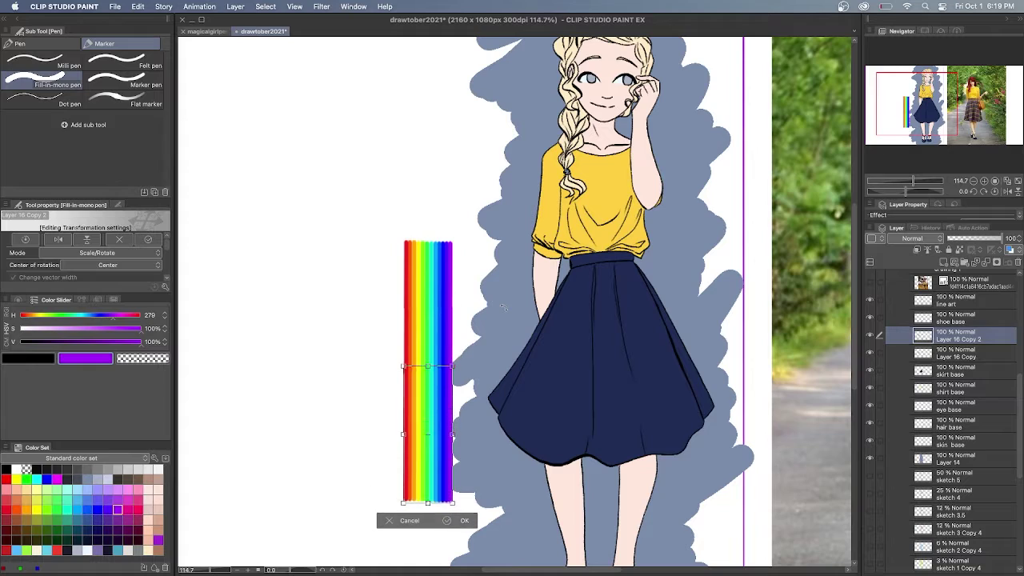
pyautogui.press('Up')
pyautogui.press('Up')
pyautogui.press('Up')
pyautogui.press('Up')
pyautogui.press('Up')
pyautogui.press('Return')
# Merge the rainbow copy into the layer below and narrow the long strip to about half its width.
pyautogui.rightClick(959, 338)
pyautogui.click(953, 277)
pyautogui.press('super+t')
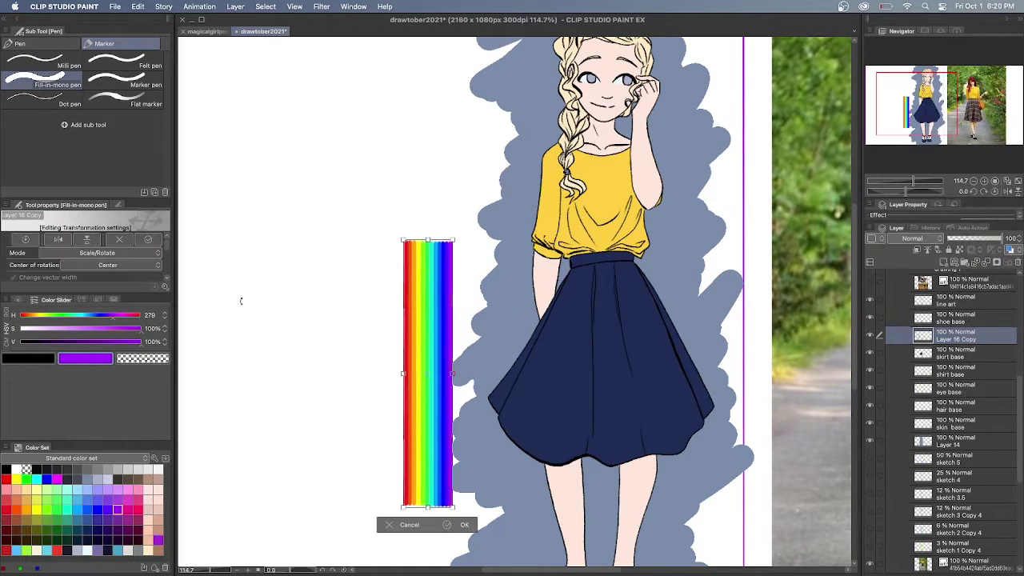
pyautogui.moveTo(167, 243); pyautogui.dragTo(167, 259)
pyautogui.scroll(-1, 152, 281)
pyautogui.moveTo(453, 373); pyautogui.dragTo(430, 372)
pyautogui.press('Return')
# Move the narrowed rainbow strip over the skirt's left edge and place a duplicate a short gap to its right.
pyautogui.press('super+t')
pyautogui.moveTo(420, 438); pyautogui.dragTo(560, 406)
pyautogui.press('Return')
pyautogui.press('super+c')
pyautogui.press('super+v')
pyautogui.press('super+t')
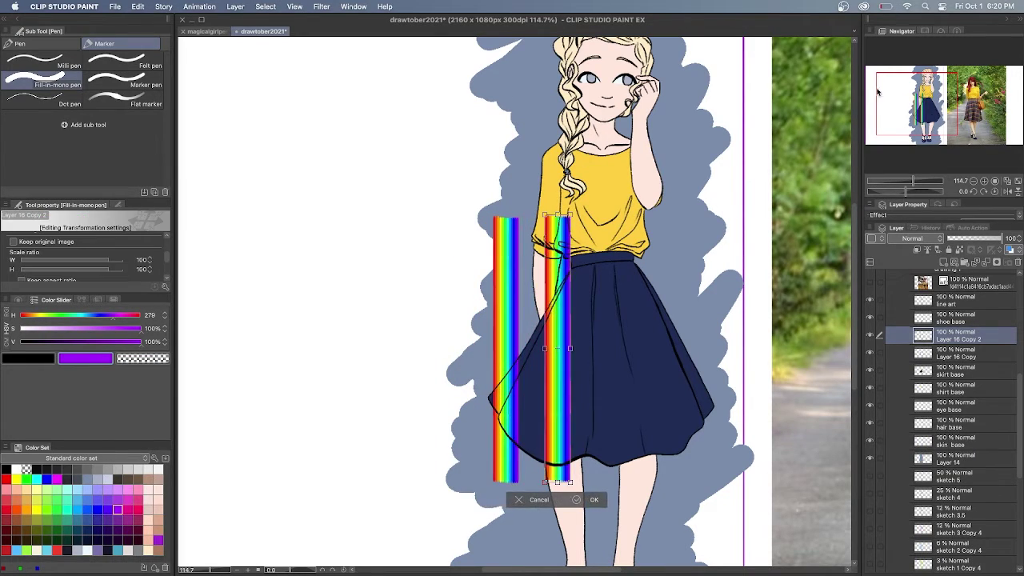
pyautogui.hscroll(5, 552, 400)
pyautogui.moveTo(375, 409); pyautogui.dragTo(362, 408)
pyautogui.press('Return')
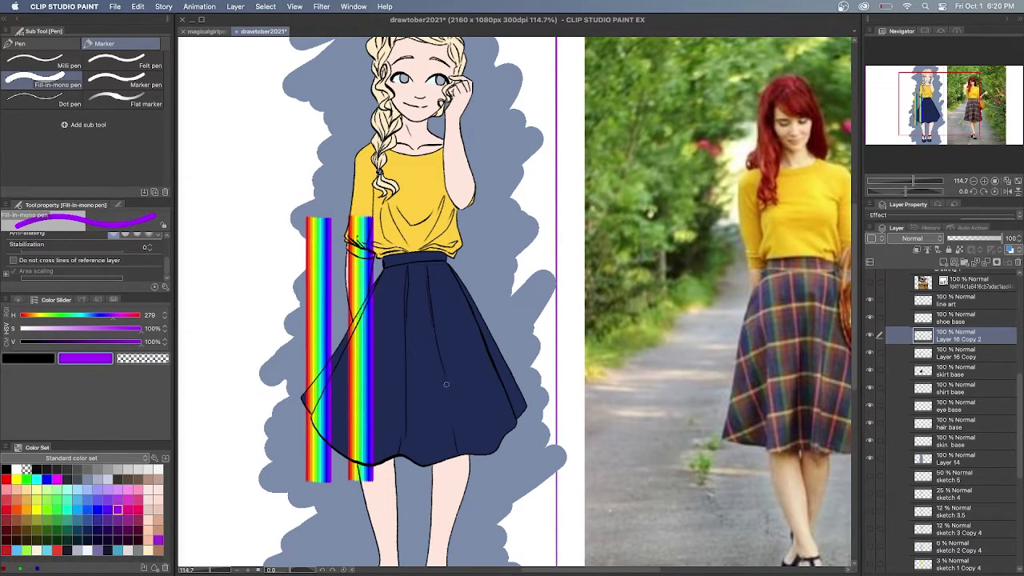
# Merge the two rainbow strips and place a duplicate of the pair over the middle of the skirt.
pyautogui.rightClick(986, 343)
pyautogui.click(976, 283)
pyautogui.press('super+c')
pyautogui.press('super+v')
pyautogui.press('super+t')
pyautogui.moveTo(367, 378); pyautogui.dragTo(452, 379)
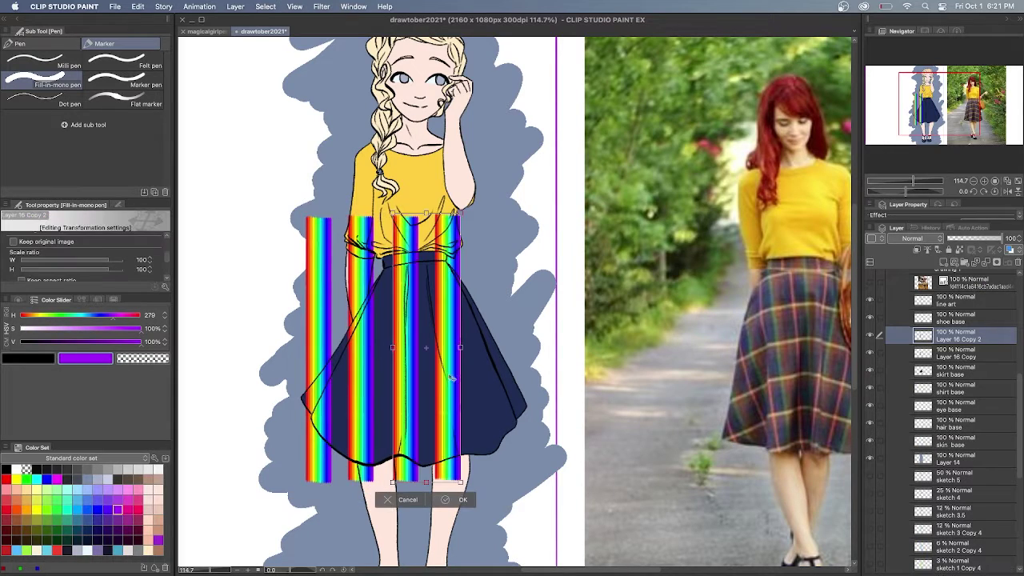
pyautogui.press('Return')
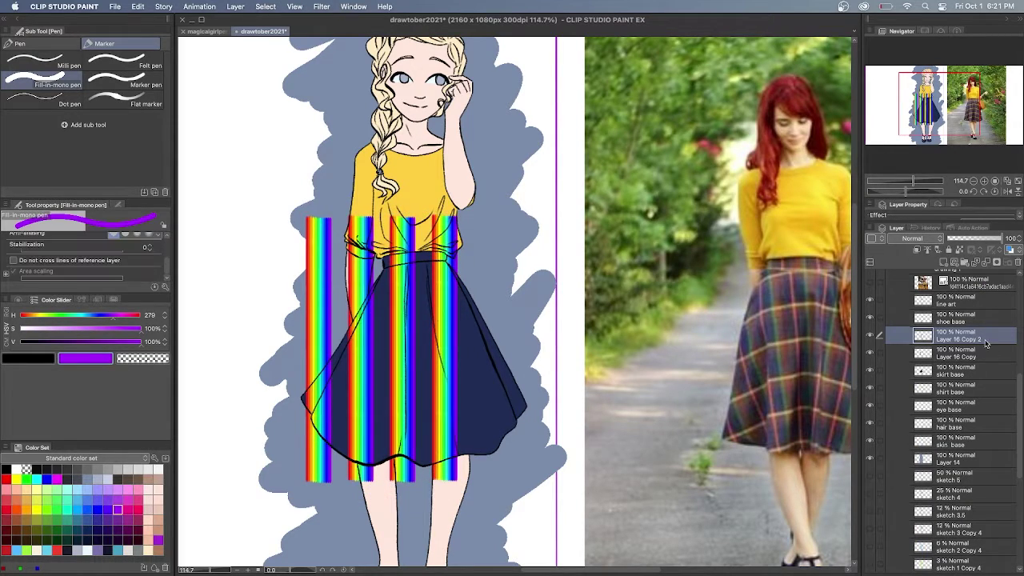
# Place another duplicate of the strip pair over the skirt's right side and merge all the strip layers into one.
pyautogui.press('super+j')
pyautogui.press('super+t')
pyautogui.moveTo(444, 392); pyautogui.dragTo(528, 393)
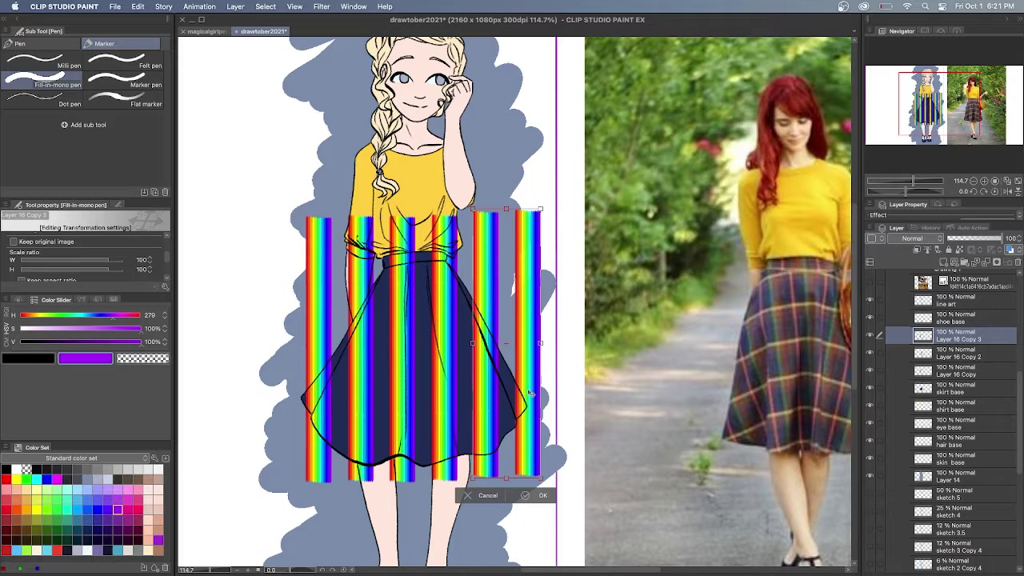
pyautogui.press('Return')
pyautogui.keyDown('shift'); pyautogui.click(993, 367); pyautogui.keyUp('shift')
pyautogui.rightClick(994, 367)
pyautogui.click(976, 329)
# Shift the merged rainbow strips slightly left and down so they extend past the skirt's hem.
pyautogui.press('super+t')
pyautogui.press('Left')
pyautogui.press('Left')
pyautogui.press('Left')
pyautogui.press('Left')
pyautogui.press('Left')
pyautogui.press('Left')
pyautogui.press('Left')
pyautogui.press('Left')
pyautogui.press('Left')
pyautogui.press('Left')
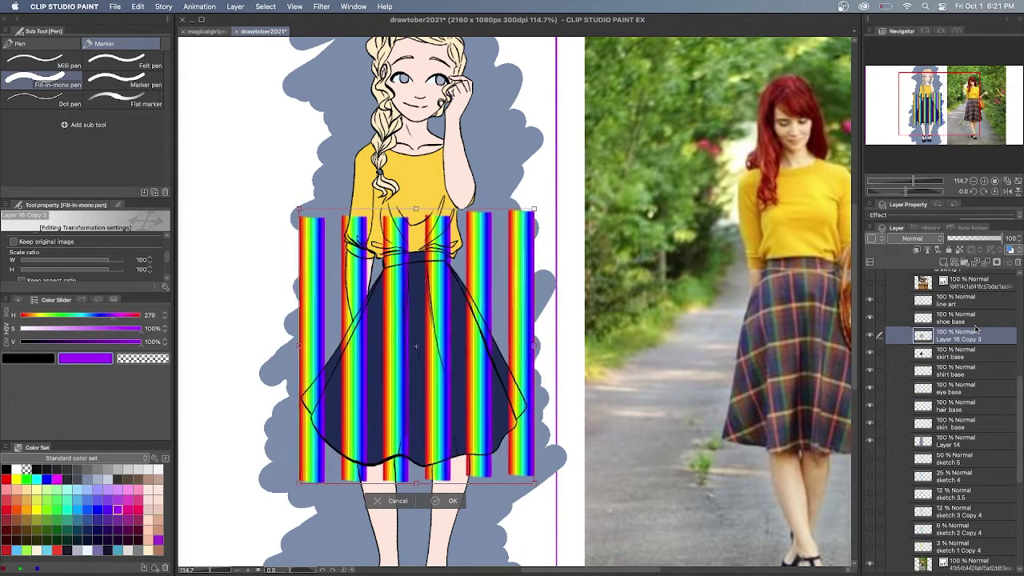
pyautogui.press('Left')
pyautogui.press('Left')
pyautogui.press('Left')
pyautogui.press('Down')
pyautogui.press('Down')
pyautogui.press('Down')
pyautogui.press('Down')
pyautogui.press('Down')
pyautogui.press('Down')
pyautogui.press('Down')
pyautogui.press('Down')
pyautogui.press('Down')
pyautogui.press('Down')
pyautogui.press('Down')
pyautogui.press('Down')
pyautogui.press('Down')
pyautogui.press('Down')
pyautogui.press('Down')
pyautogui.press('Down')
pyautogui.press('Down')
pyautogui.press('Down')
pyautogui.press('Down')
pyautogui.press('Down')
pyautogui.press('Return')
# Lower the rainbow strips layer to 50% opacity and clip it to the skirt base.
pyautogui.click(977, 240)
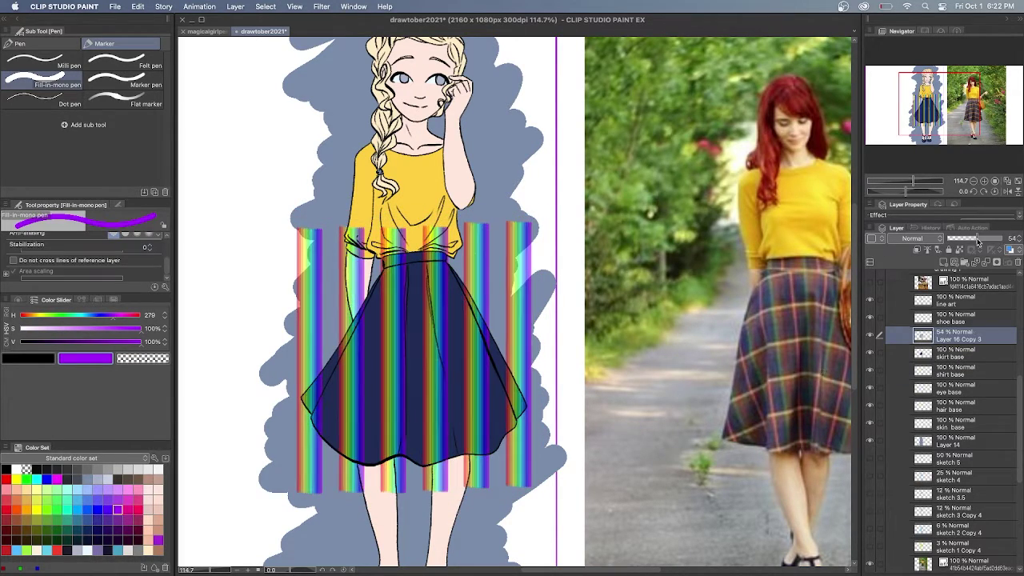
pyautogui.click(917, 250)
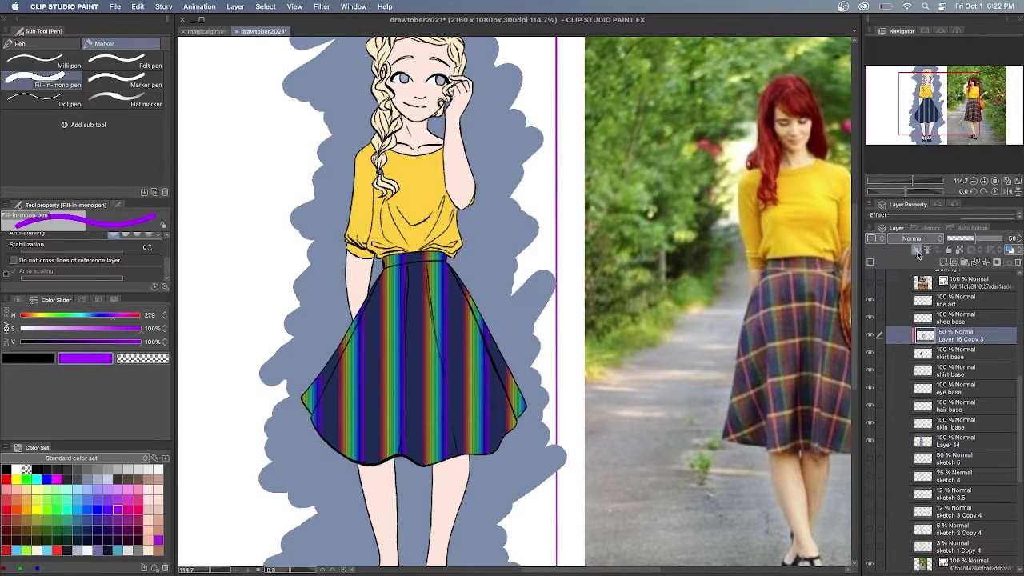
# On a new clipped layer, draw curved horizontal plaid lines across the skirt in the shirt's yellow.
pyautogui.click(944, 262)
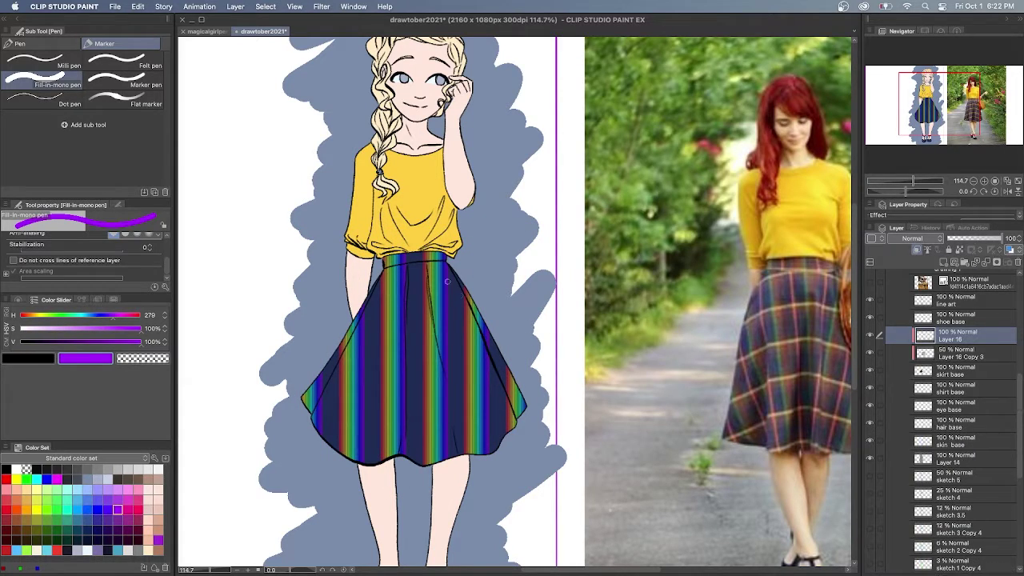
pyautogui.scroll(3, 141, 244)
pyautogui.keyDown('alt'); pyautogui.click(420, 172); pyautogui.keyUp('alt')
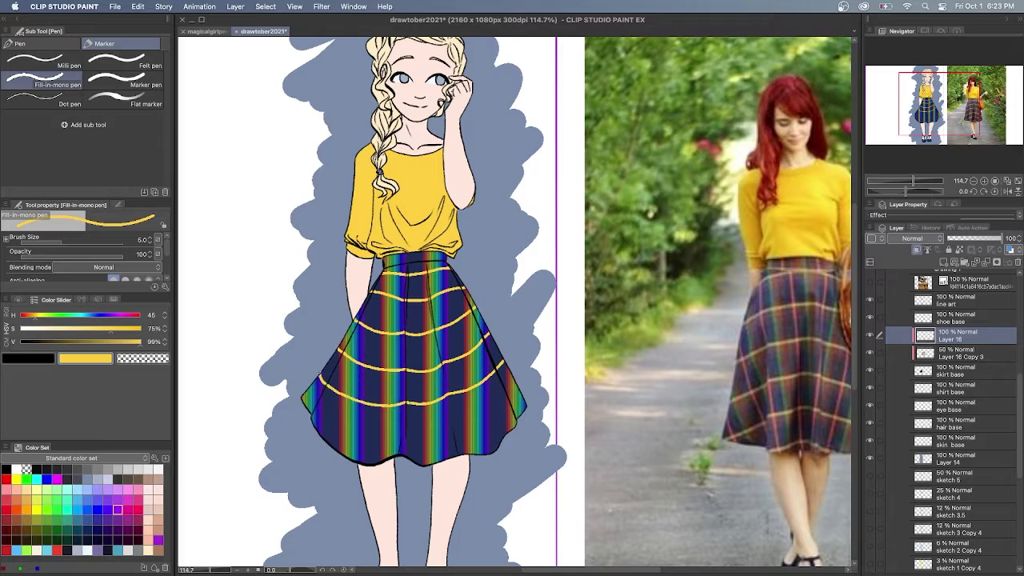
pyautogui.moveTo(488, 417)
pyautogui.mouseDown()
pyautogui.moveTo(419, 430)
pyautogui.moveTo(323, 408)
pyautogui.mouseUp()
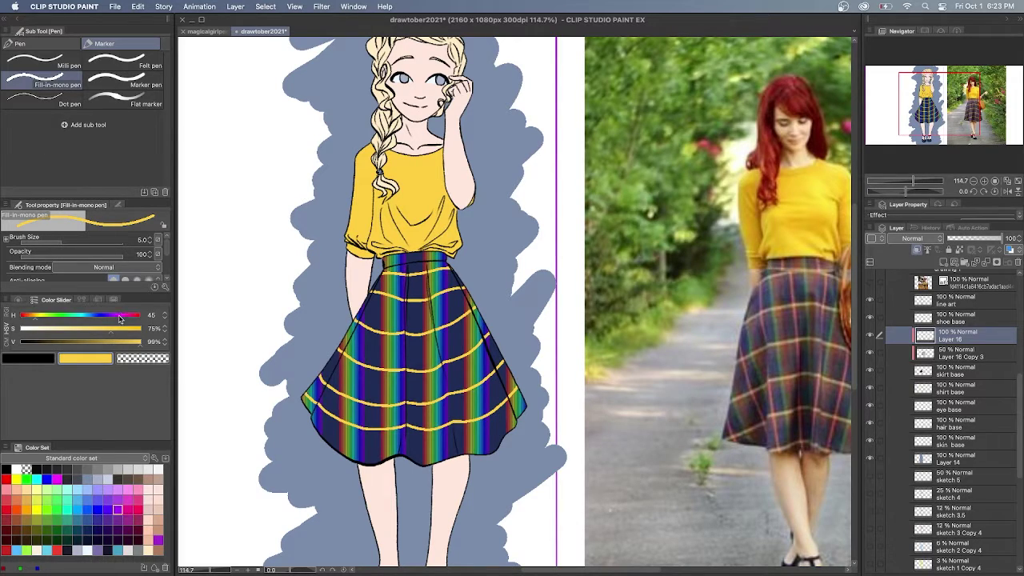
# On another new clipped layer, draw thin pinkish-red vertical lines down the skirt, redrawing unsatisfactory strokes.
pyautogui.click(137, 508)
pyautogui.press('super+shift+n')
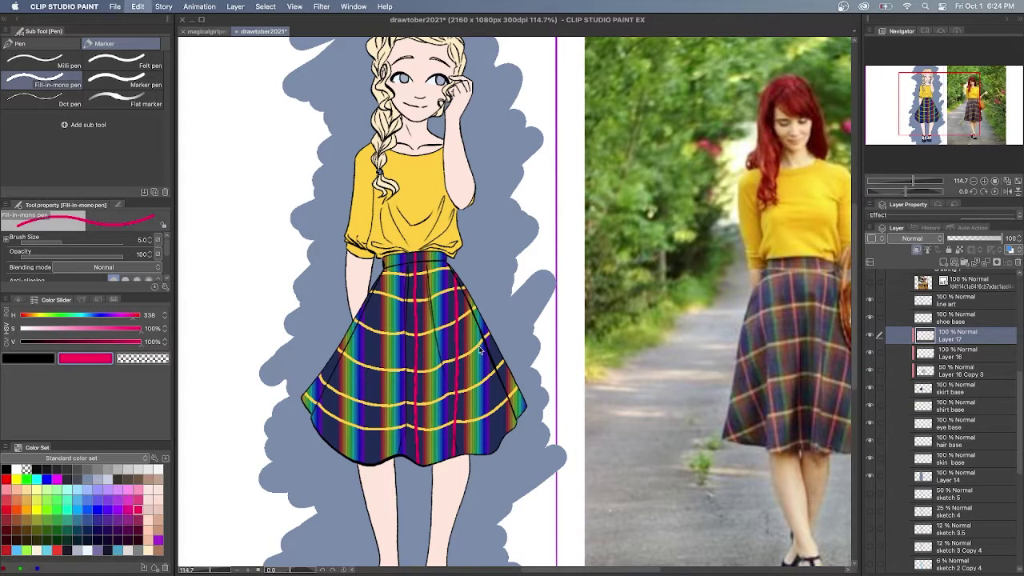
pyautogui.press('super+z')
pyautogui.moveTo(456, 277); pyautogui.dragTo(456, 375)
pyautogui.press('super+z')
pyautogui.moveTo(456, 280); pyautogui.dragTo(455, 383)
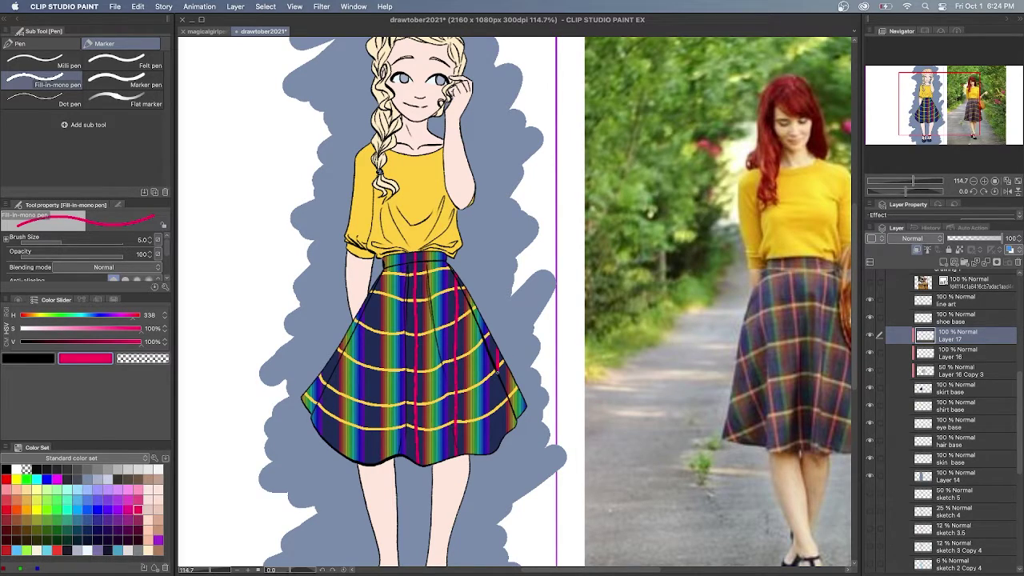
# Lower the opacity of the yellow line layer and the pink line layer to 80%.
pyautogui.click(960, 353)
pyautogui.moveTo(999, 238); pyautogui.dragTo(987, 242)
pyautogui.press('Return')
pyautogui.click(960, 336)
pyautogui.click(1011, 239)
pyautogui.write('80')
pyautogui.press('Return')
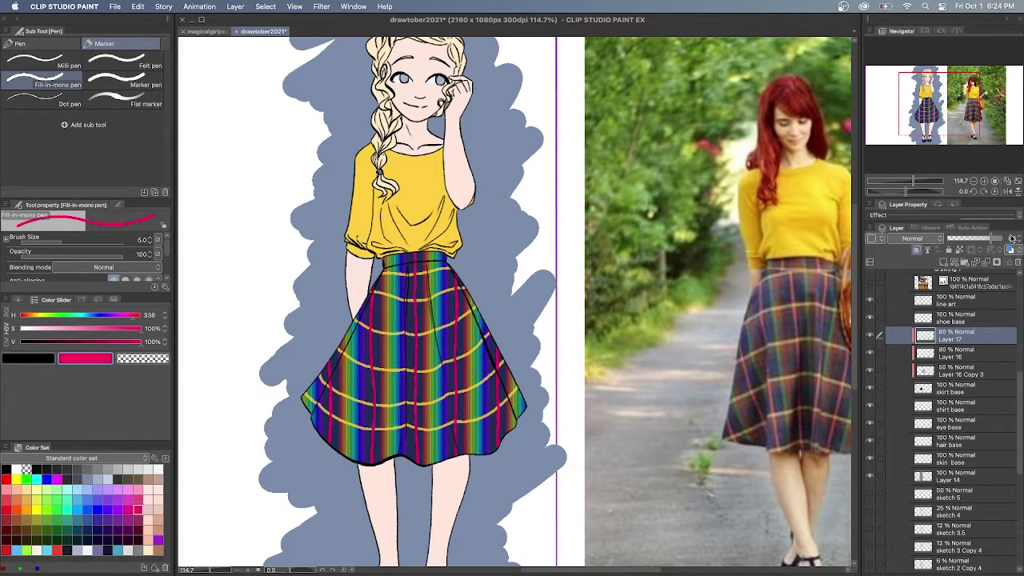
# Set the rainbow strips layer to 30% opacity and both the yellow and pink line layers to 50%.
pyautogui.click(960, 353)
pyautogui.click(1012, 239)
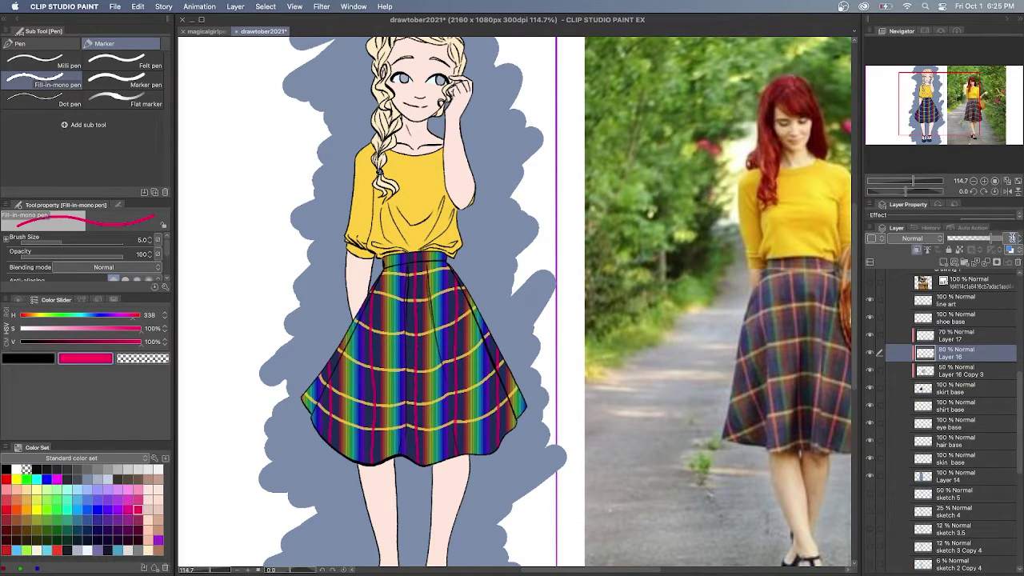
pyautogui.write('70')
pyautogui.press('Return')
pyautogui.click(982, 373)
pyautogui.click(1012, 239)
pyautogui.write('30')
pyautogui.click(980, 353)
pyautogui.write('50')
pyautogui.press('Return')
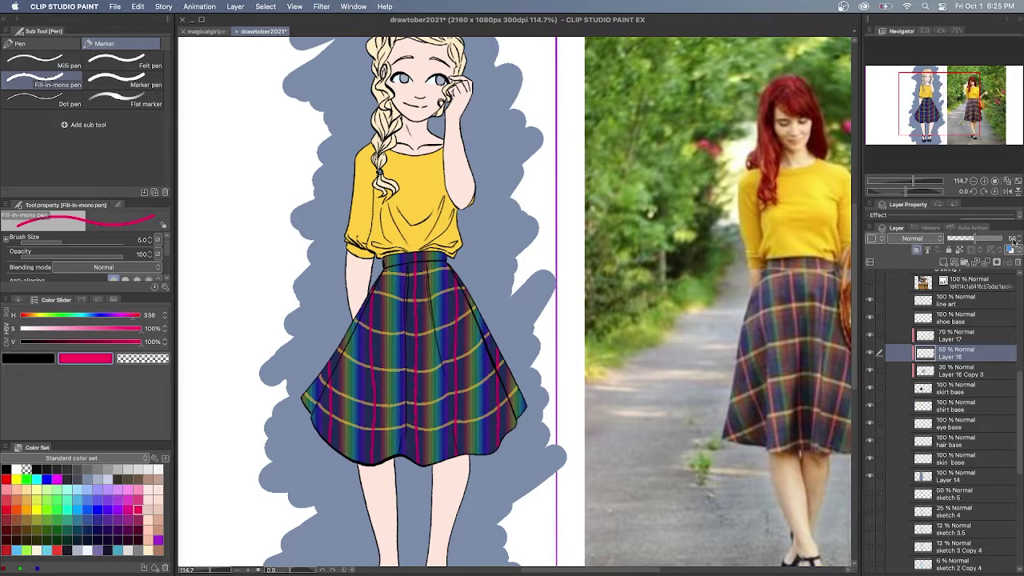
pyautogui.hotkey('alt', ']')
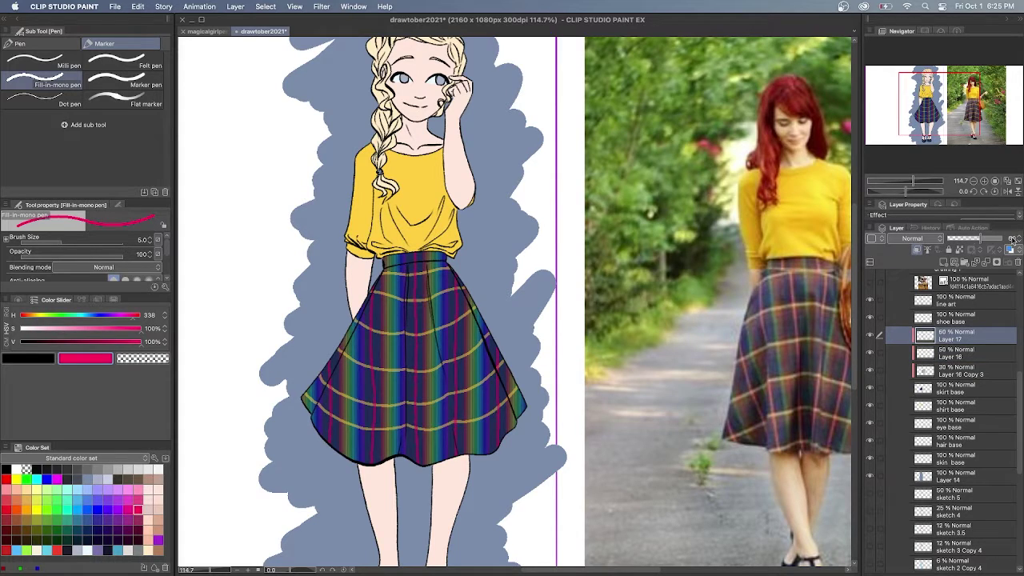
# Hide the blue-grey backdrop layer and create a layer folder named "drawing 2" above the line art.
pyautogui.scroll(-3, 358, 341)
pyautogui.moveTo(599, 570); pyautogui.dragTo(547, 569)
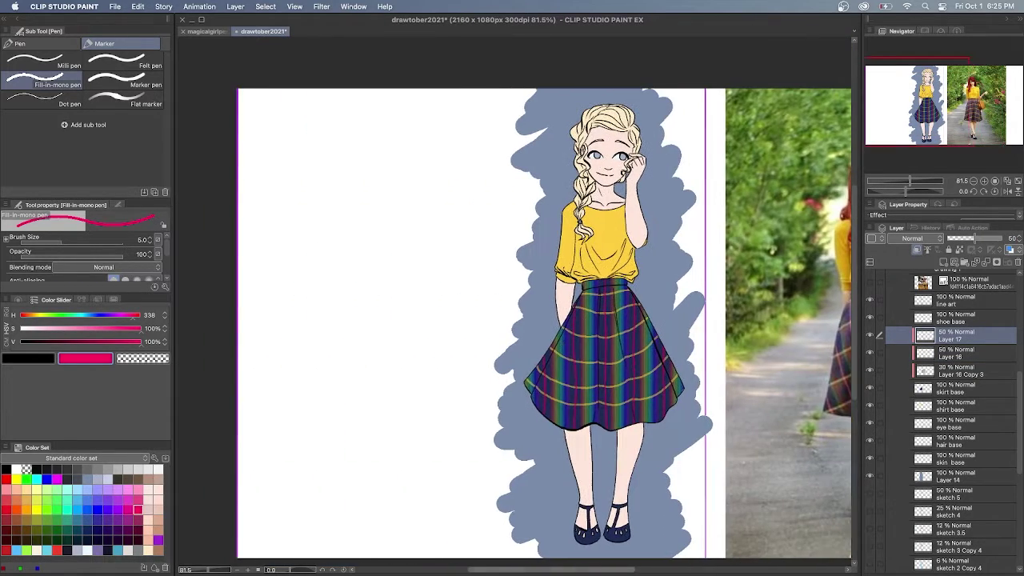
pyautogui.click(870, 475)
pyautogui.click(980, 317)
pyautogui.click(964, 263)
pyautogui.doubleClick(949, 304)
pyautogui.write('drawing 2')
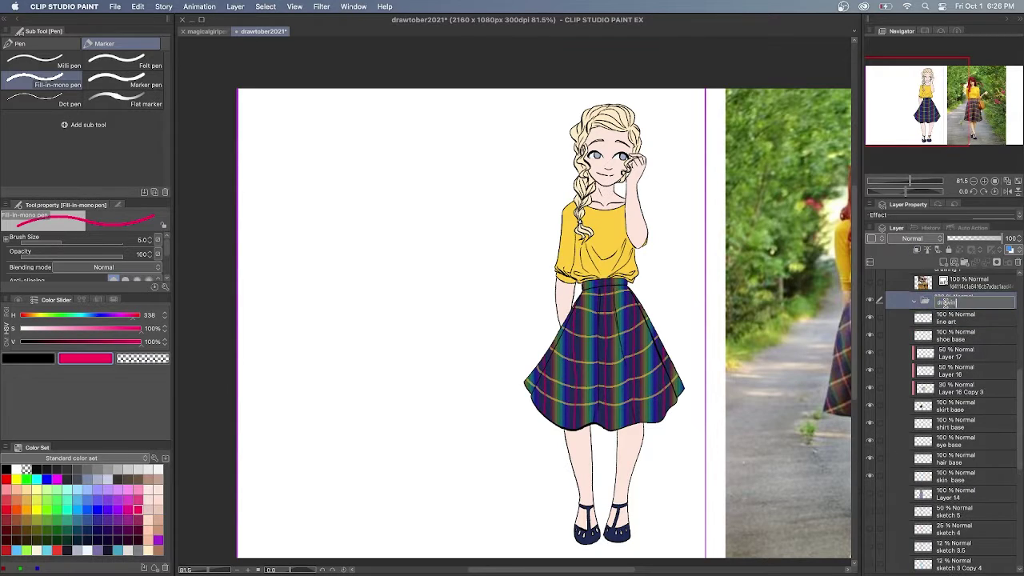
pyautogui.press('Return')
# Select all layers of this drawing, from the line art down through the sketches, and move them into the drawing 2 folder.
pyautogui.click(965, 318)
pyautogui.keyDown('shift'); pyautogui.click(1000, 493); pyautogui.keyUp('shift')
pyautogui.moveTo(1020, 436)
pyautogui.mouseDown()
pyautogui.moveTo(1019, 471)
pyautogui.moveTo(1020, 446)
pyautogui.mouseUp()
pyautogui.moveTo(968, 326); pyautogui.dragTo(966, 309)
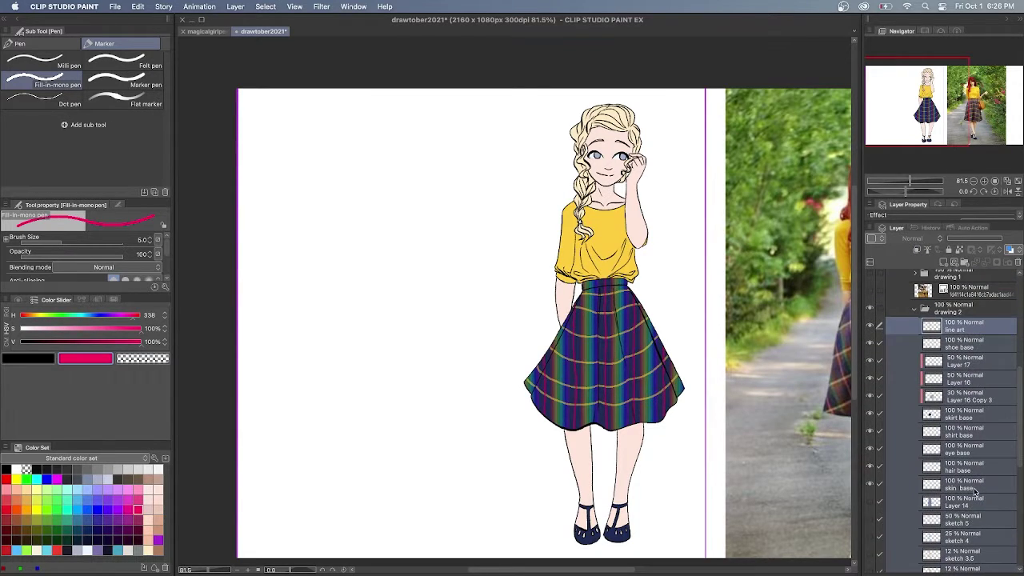
# Add a layer clipped to the skin base and paint light red on the raised hand with the Dense watercolor brush.
pyautogui.click(971, 487)
pyautogui.click(943, 262)
pyautogui.click(917, 249)
pyautogui.click(7, 500)
pyautogui.press('b')
pyautogui.scroll(5, 602, 192)
pyautogui.moveTo(662, 149); pyautogui.dragTo(675, 144)
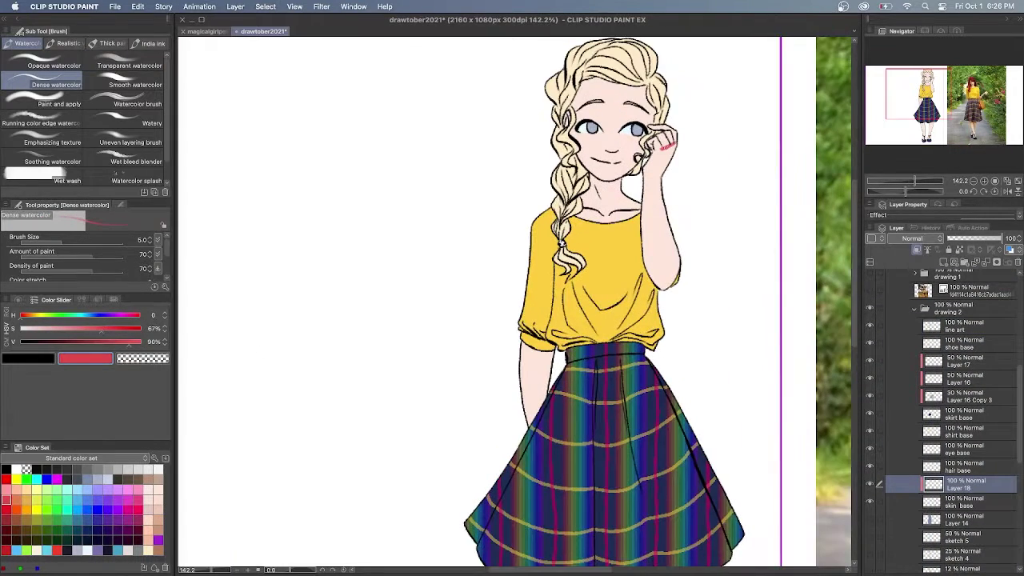
# Paint red blush on the elbow and across the cheeks with the Opaque watercolor brush.
pyautogui.click(21, 70)
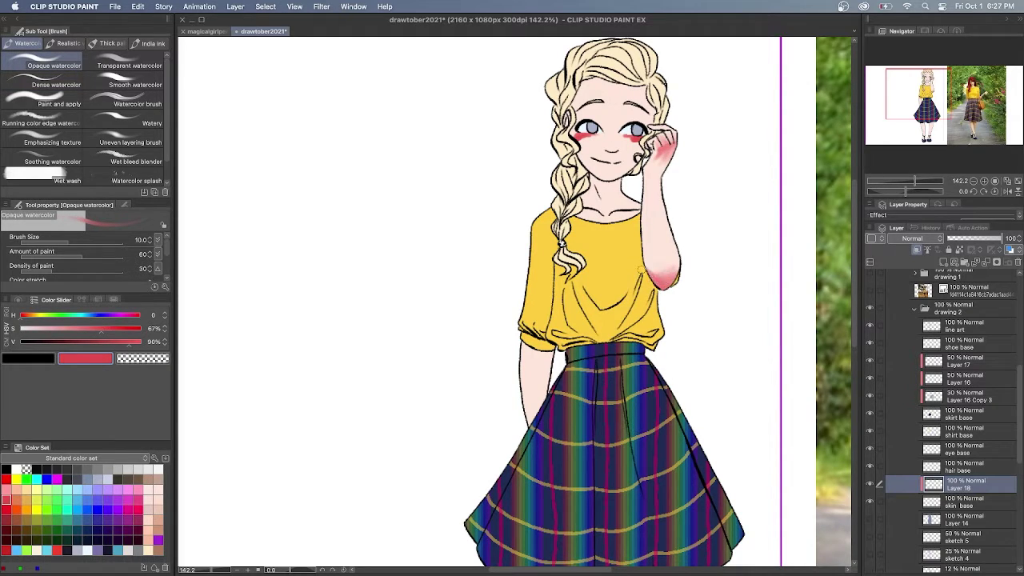
pyautogui.moveTo(651, 263); pyautogui.dragTo(673, 280)
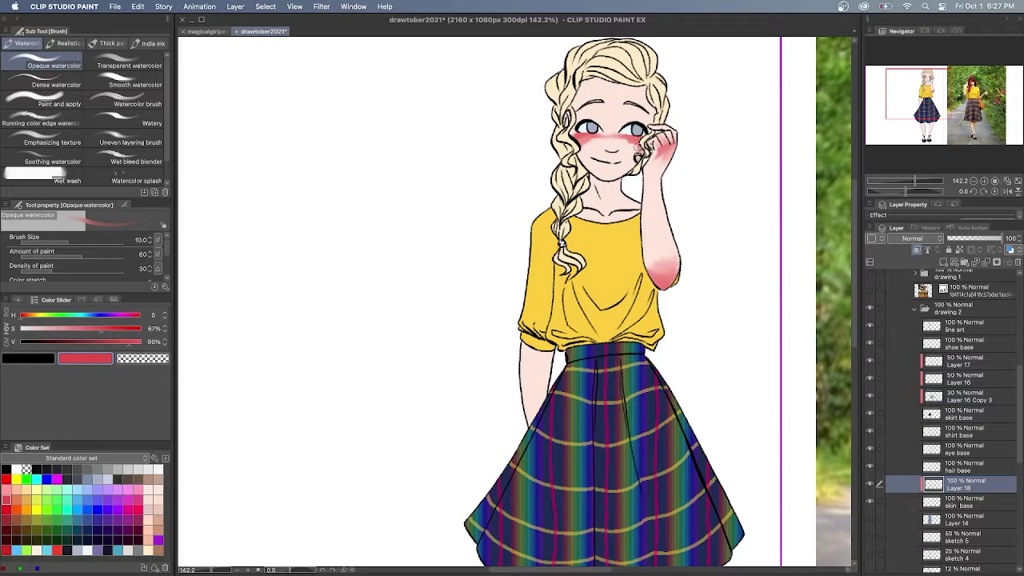
pyautogui.moveTo(594, 142); pyautogui.dragTo(579, 145)
# Soften the blush on the cheeks, hand and elbow with Transparent watercolor and deepen it with Dense and Opaque watercolor.
pyautogui.click(128, 65)
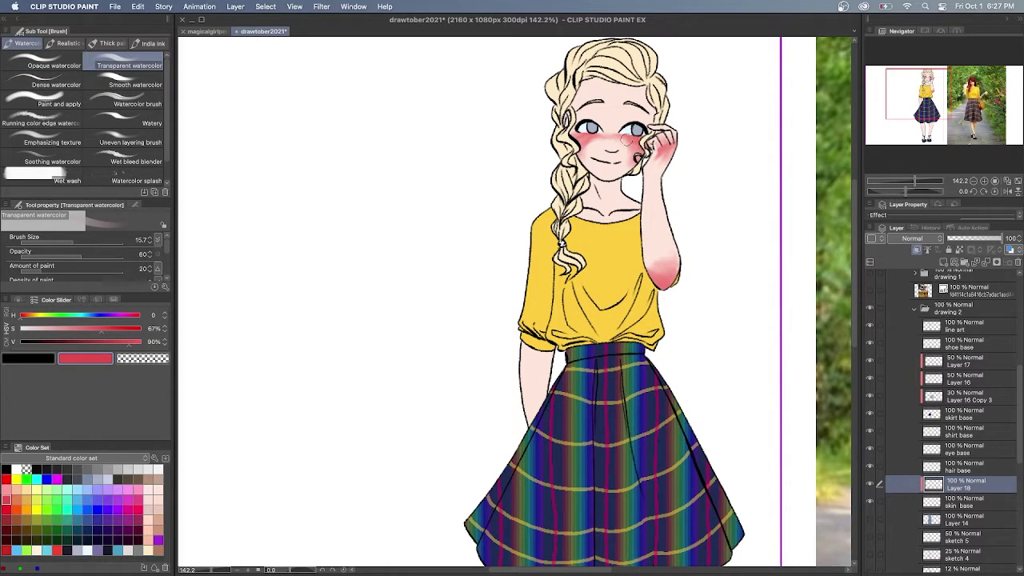
pyautogui.moveTo(657, 172); pyautogui.dragTo(657, 161)
pyautogui.moveTo(669, 277); pyautogui.dragTo(649, 277)
pyautogui.click(48, 62)
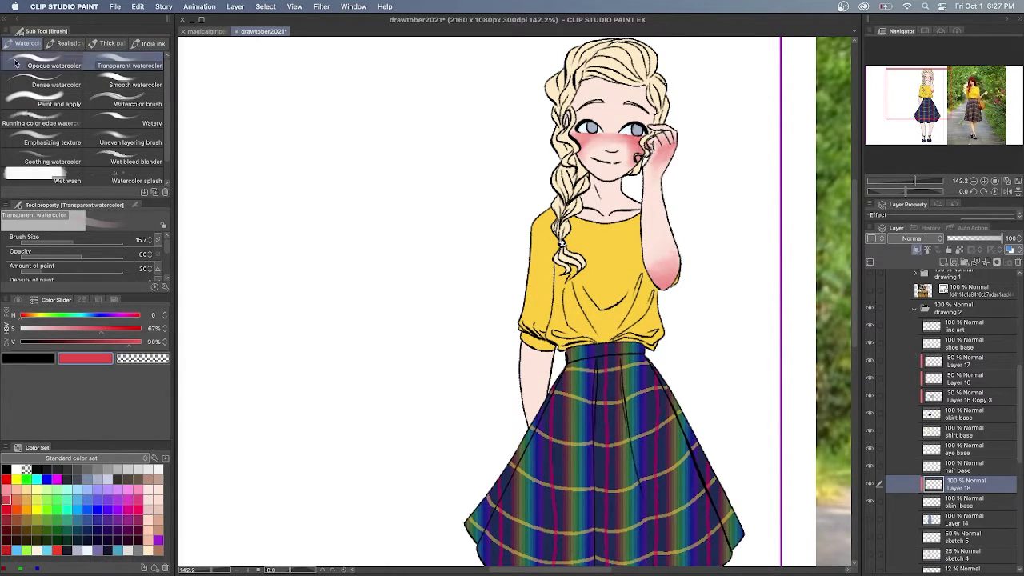
pyautogui.click(141, 57)
pyautogui.moveTo(604, 142); pyautogui.dragTo(576, 139)
pyautogui.click(49, 83)
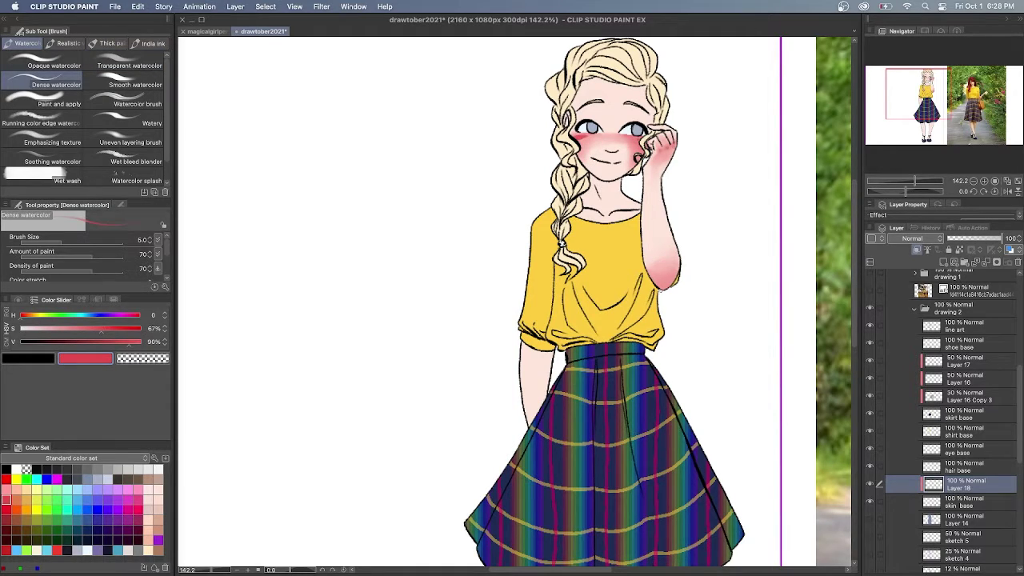
pyautogui.click(5, 58)
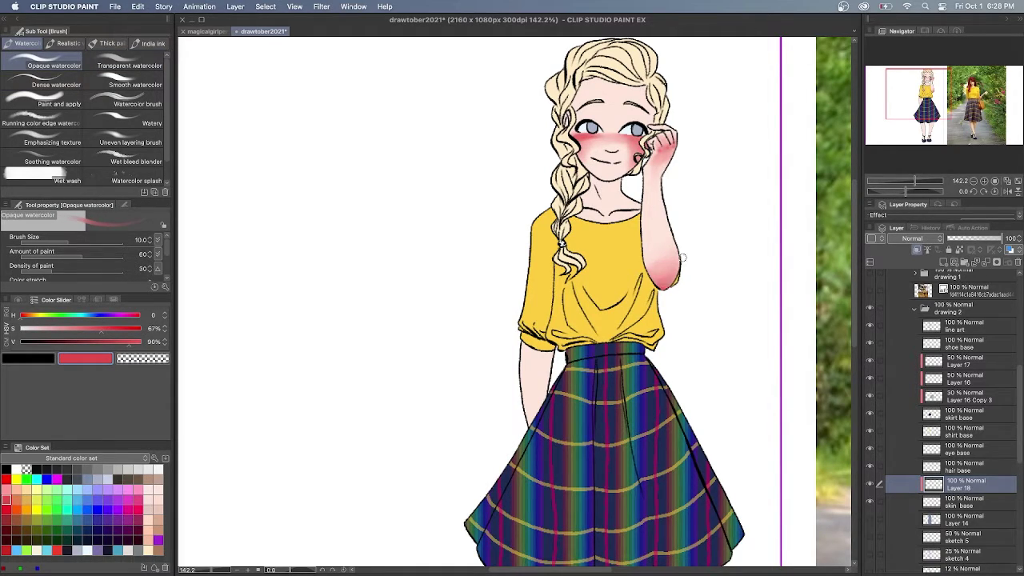
# Lower the blush layer to 70% opacity and soften the cheek and arm blush with transparent color.
pyautogui.scroll(-3, 682, 258)
pyautogui.moveTo(1010, 240); pyautogui.dragTo(989, 240)
pyautogui.scroll(2, 574, 251)
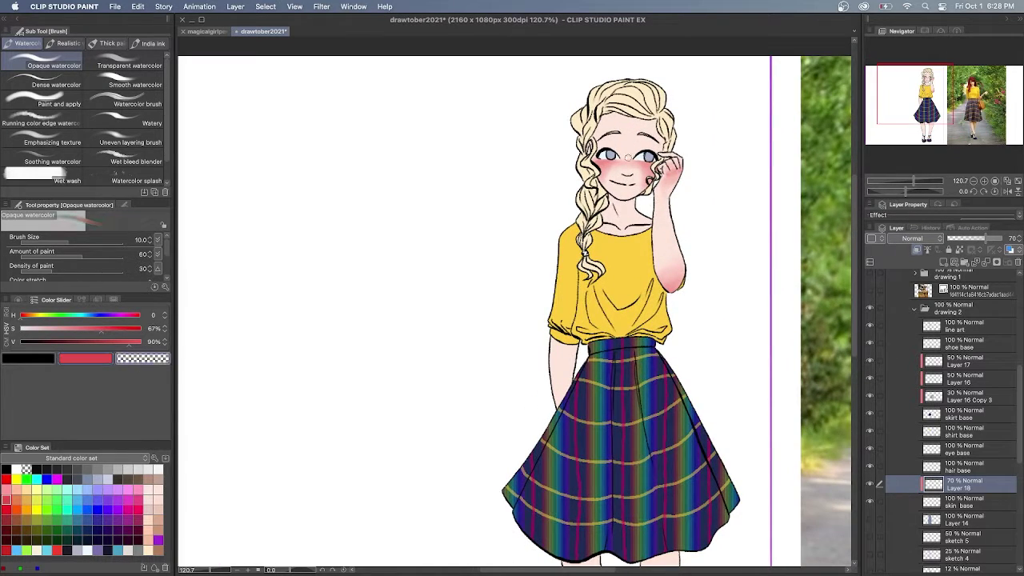
pyautogui.click(126, 61)
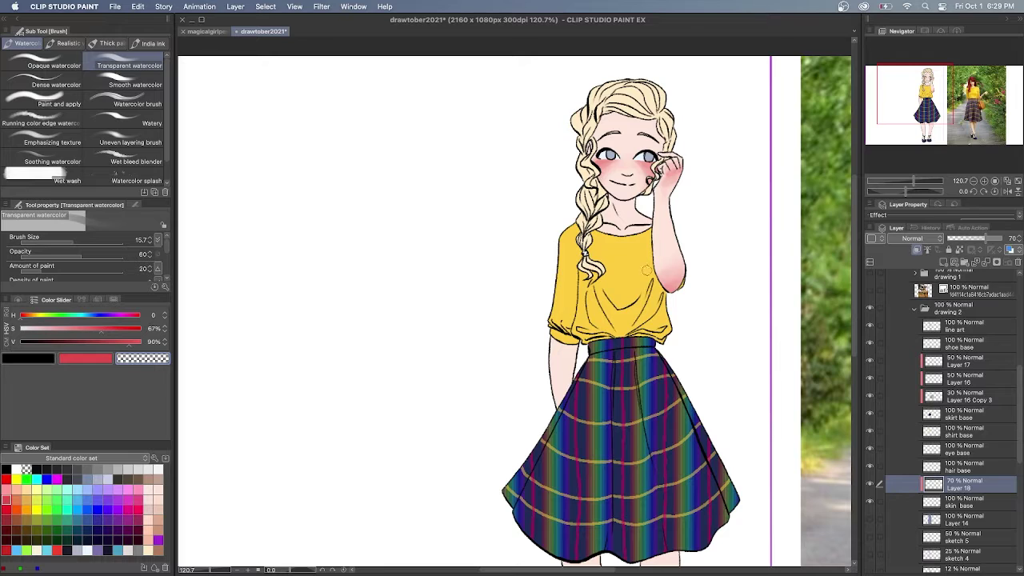
# Merge the blush layer into the skin base and collapse the drawing 2 folder.
pyautogui.scroll(-2, 632, 175)
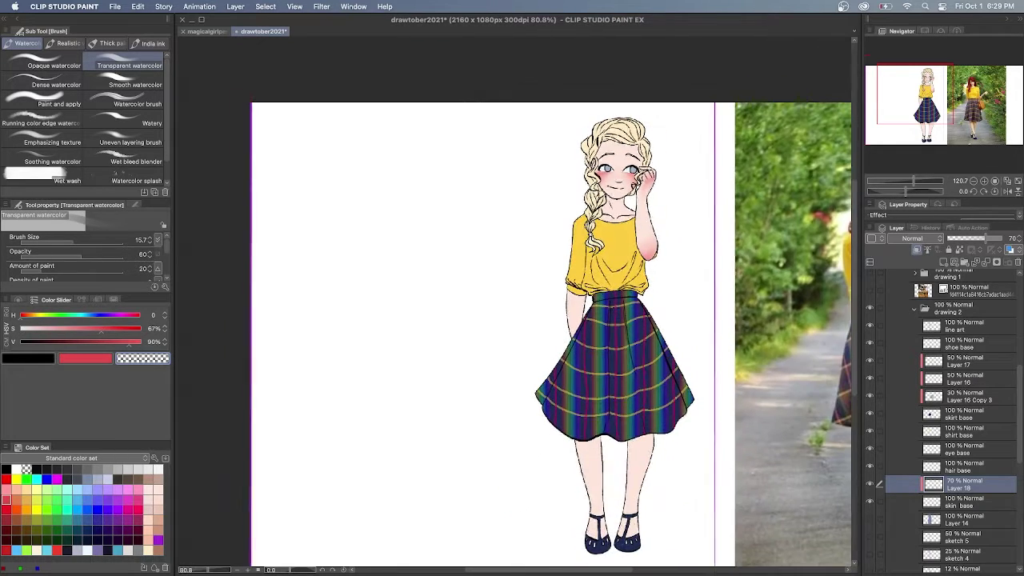
pyautogui.rightClick(1000, 491)
pyautogui.click(944, 433)
pyautogui.click(914, 309)
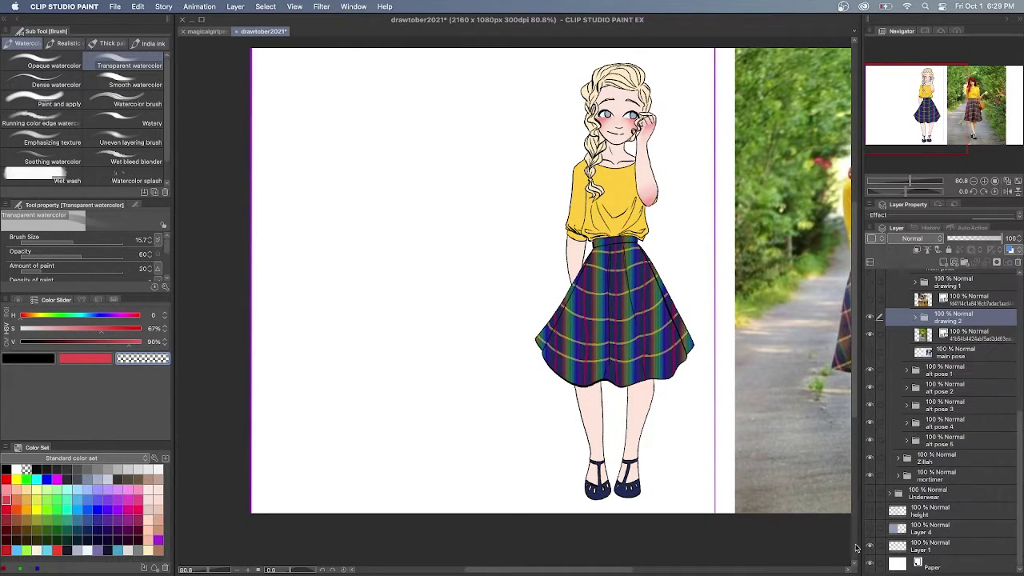
# Show the height chart lines, their blue-grey background and the drawing 1 folder.
pyautogui.click(869, 512)
pyautogui.click(870, 529)
pyautogui.scroll(3, 952, 480)
pyautogui.click(870, 429)
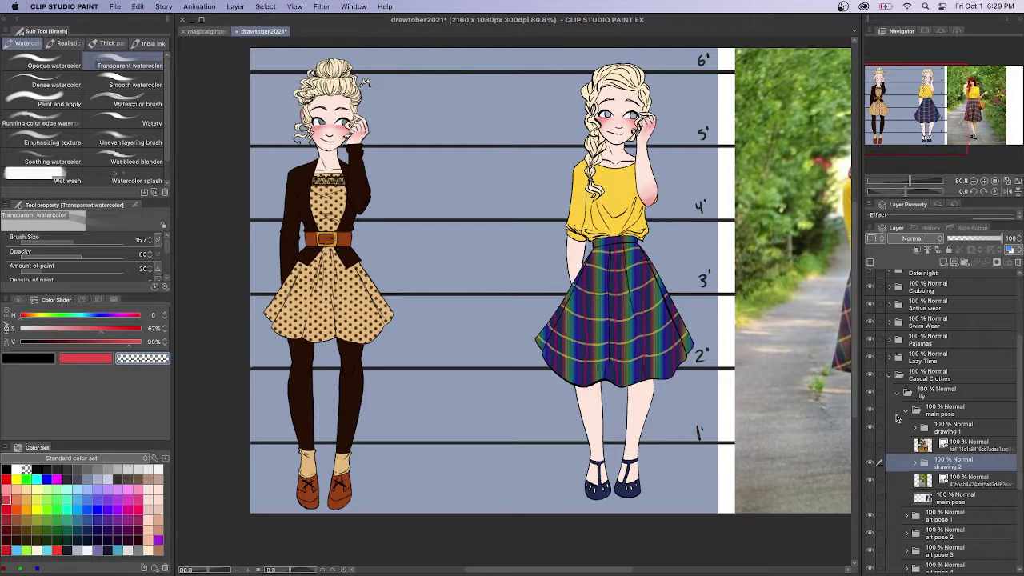
# Move the drawing 2 figure beside the first girl with her feet at the same level and scale her to 102%.
pyautogui.press('super+t')
pyautogui.moveTo(637, 416)
pyautogui.mouseDown()
pyautogui.moveTo(455, 416)
pyautogui.moveTo(494, 416)
pyautogui.moveTo(483, 416)
pyautogui.mouseUp()
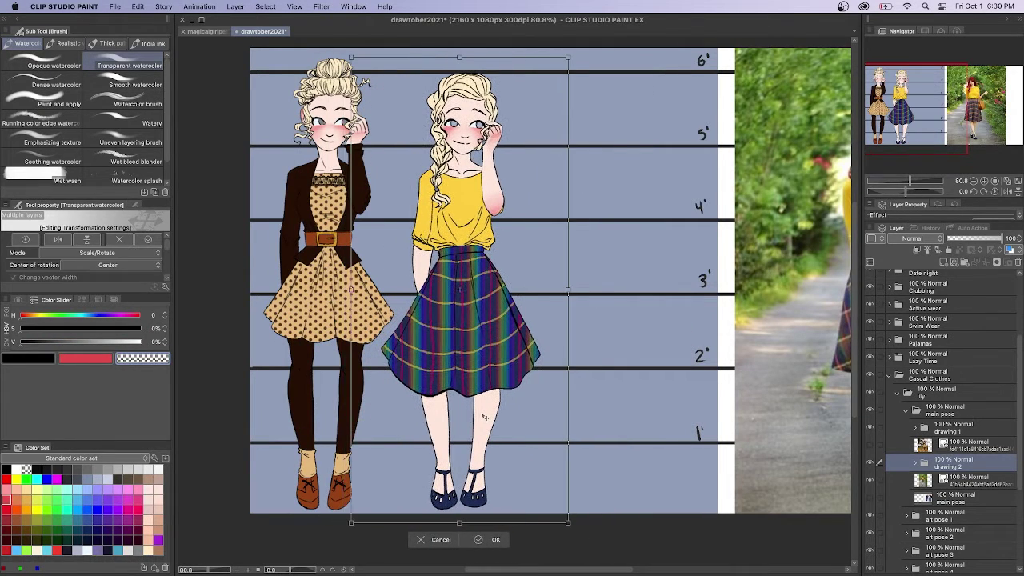
pyautogui.scroll(-2, 166, 248)
pyautogui.moveTo(567, 57); pyautogui.dragTo(572, 48)
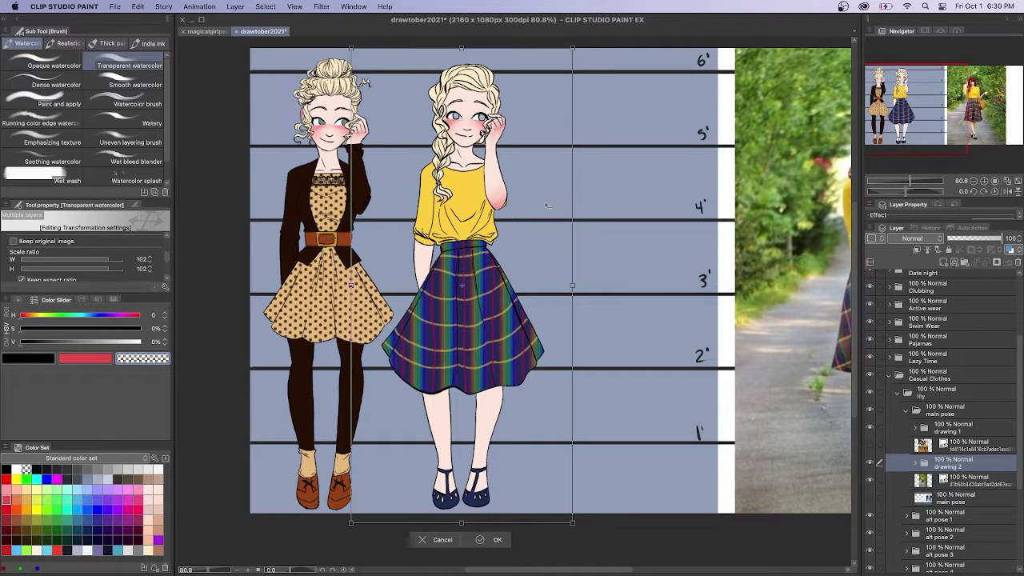
pyautogui.press('Return')
# Hide all palettes to view the two finished figures on the height chart.
pyautogui.scroll(2, 684, 270)
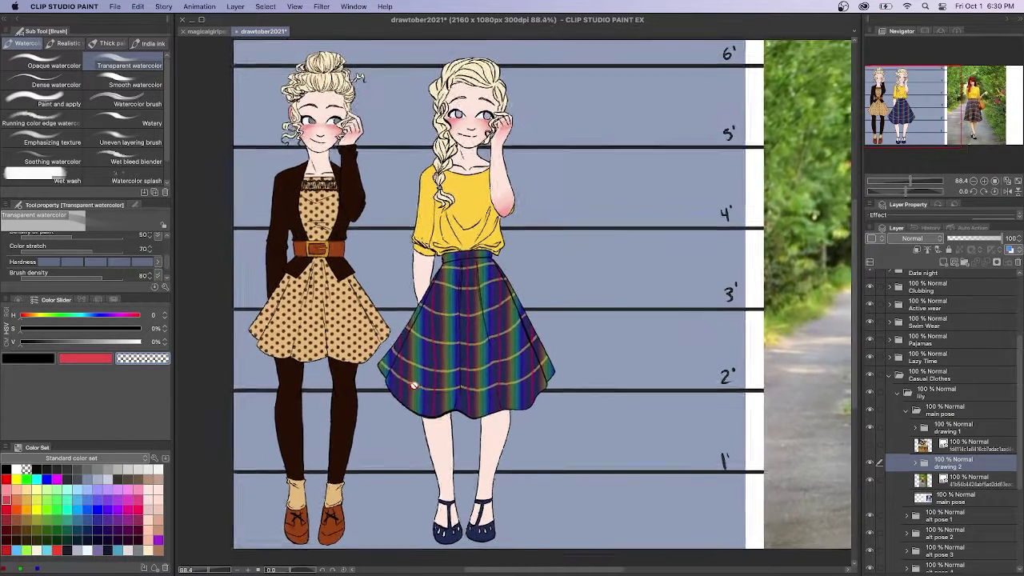
pyautogui.press('Tab')
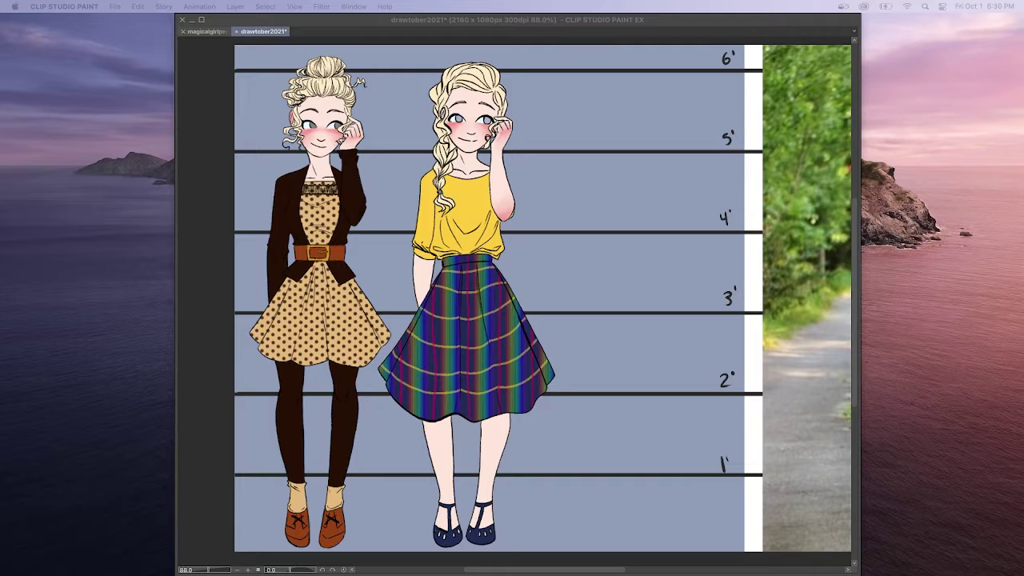